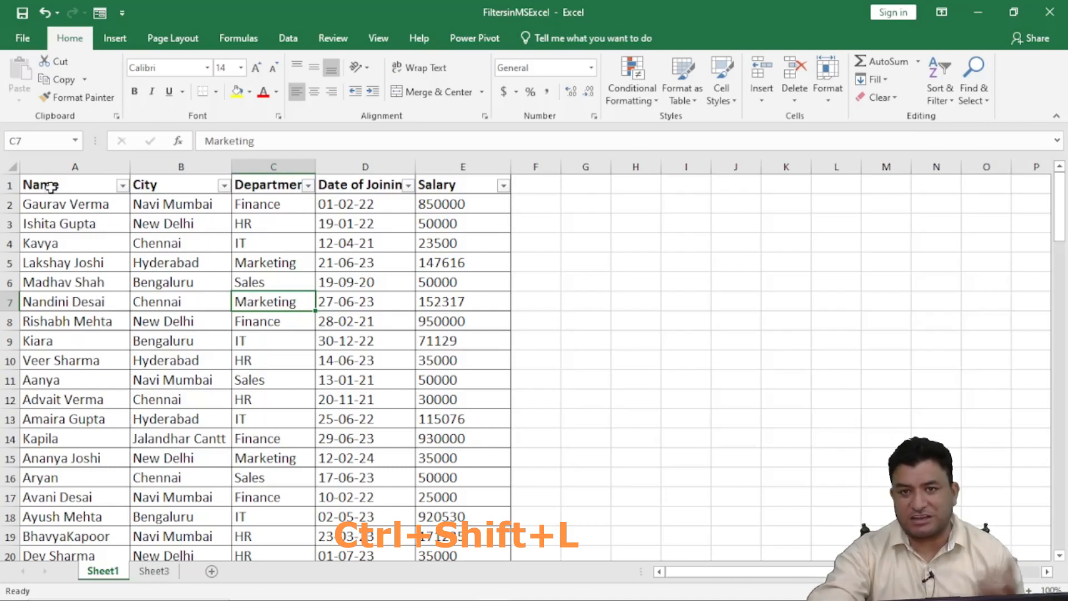
Filter the City column to show only Chennai records
{"action": "left_click", "coordinate": [221, 186]}
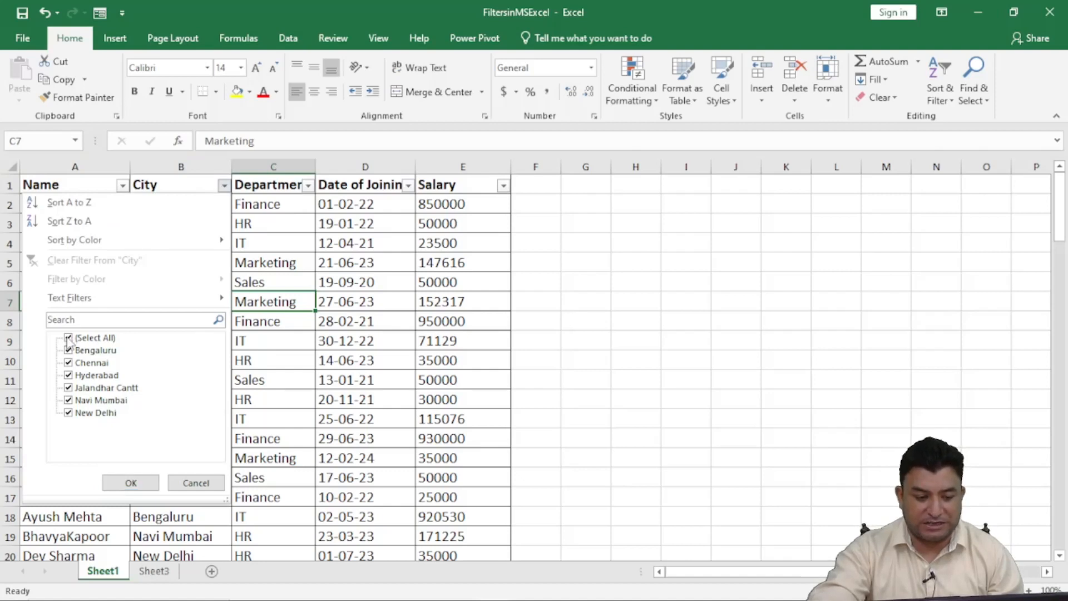
{"action": "left_click", "coordinate": [68, 338]}
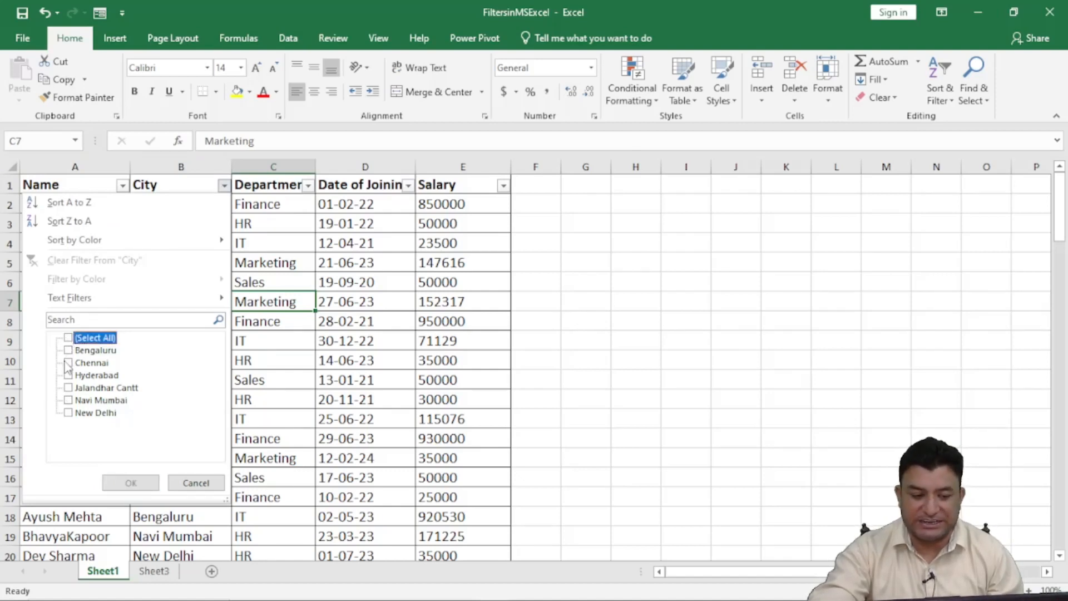
{"action": "left_click", "coordinate": [68, 363]}
{"action": "left_click", "coordinate": [131, 482]}
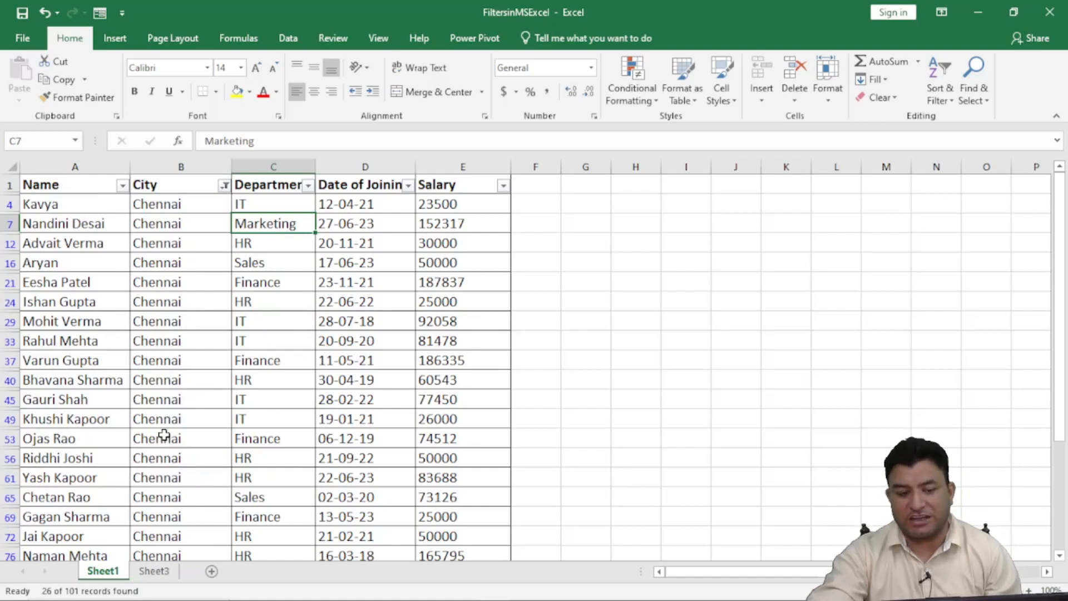
Filter the Department column to show only Marketing, and clear that Department filter
{"action": "left_click", "coordinate": [307, 185]}
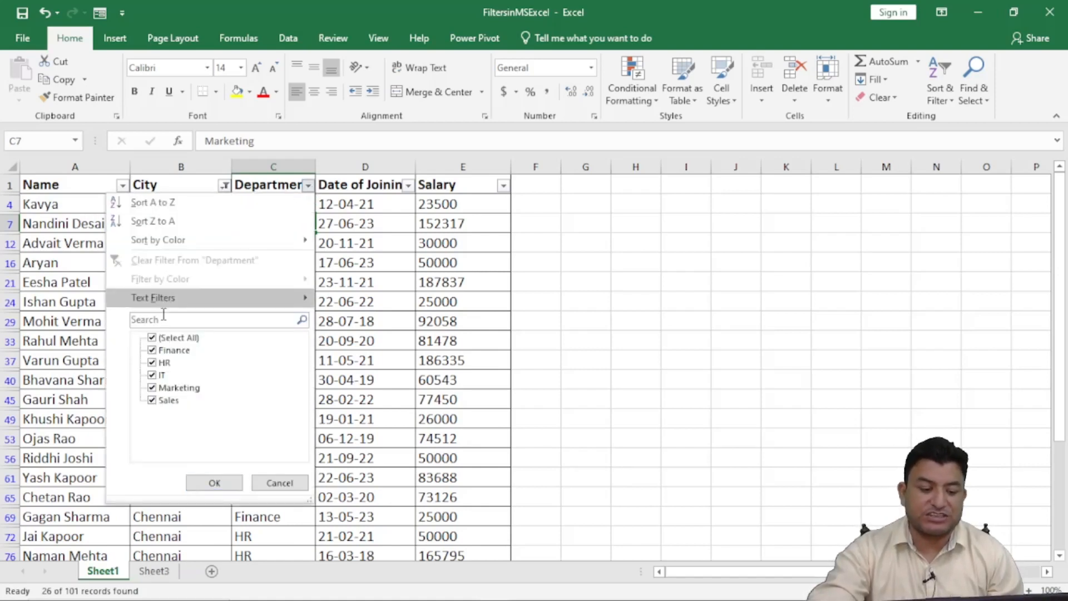
{"action": "left_click", "coordinate": [151, 338]}
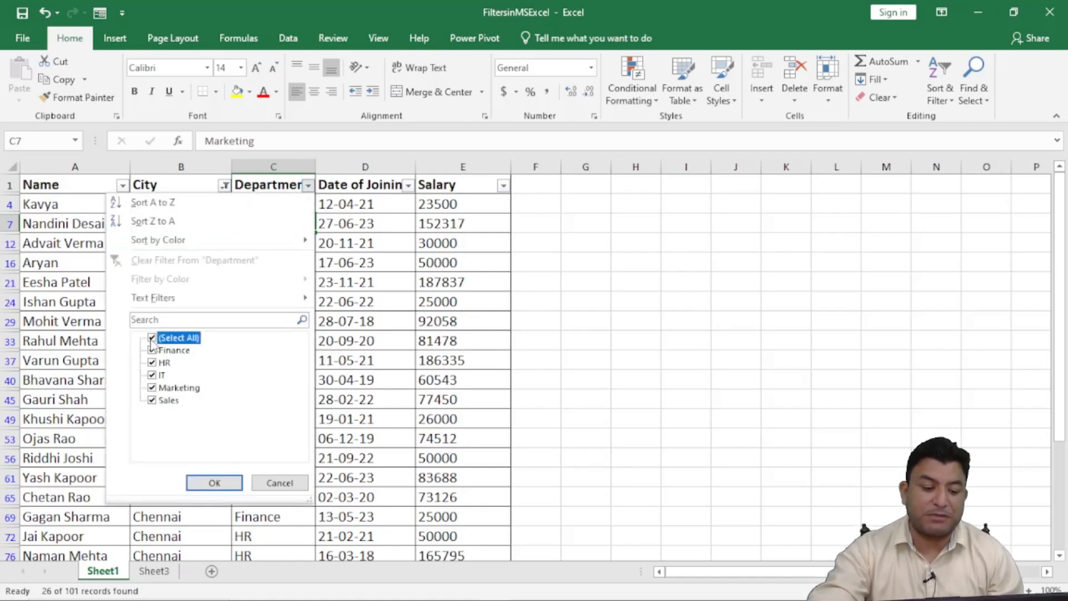
{"action": "left_click", "coordinate": [152, 388]}
{"action": "left_click", "coordinate": [214, 483]}
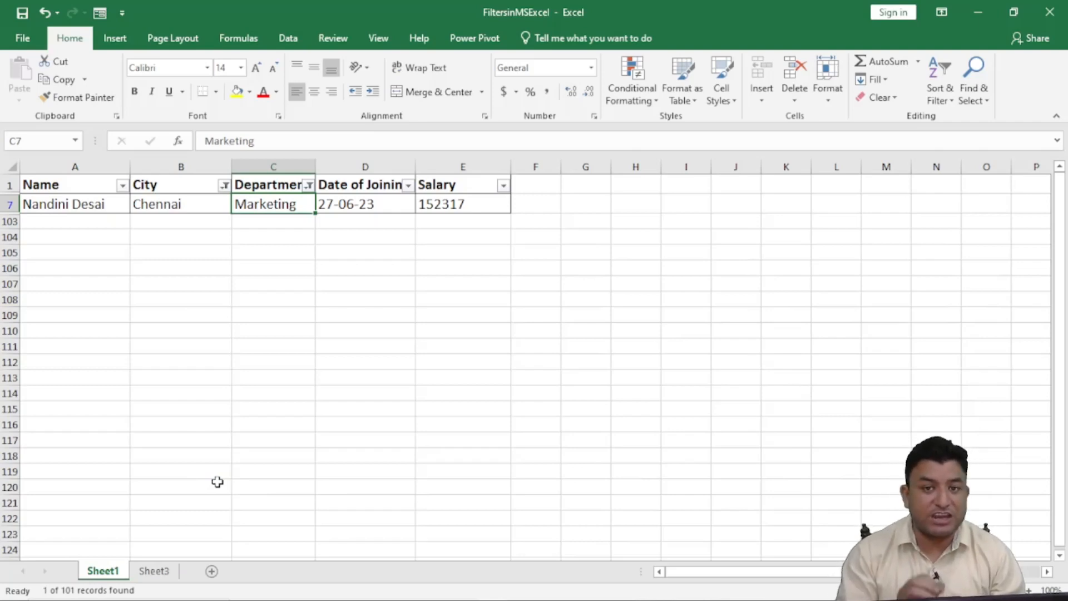
{"action": "left_click", "coordinate": [308, 184]}
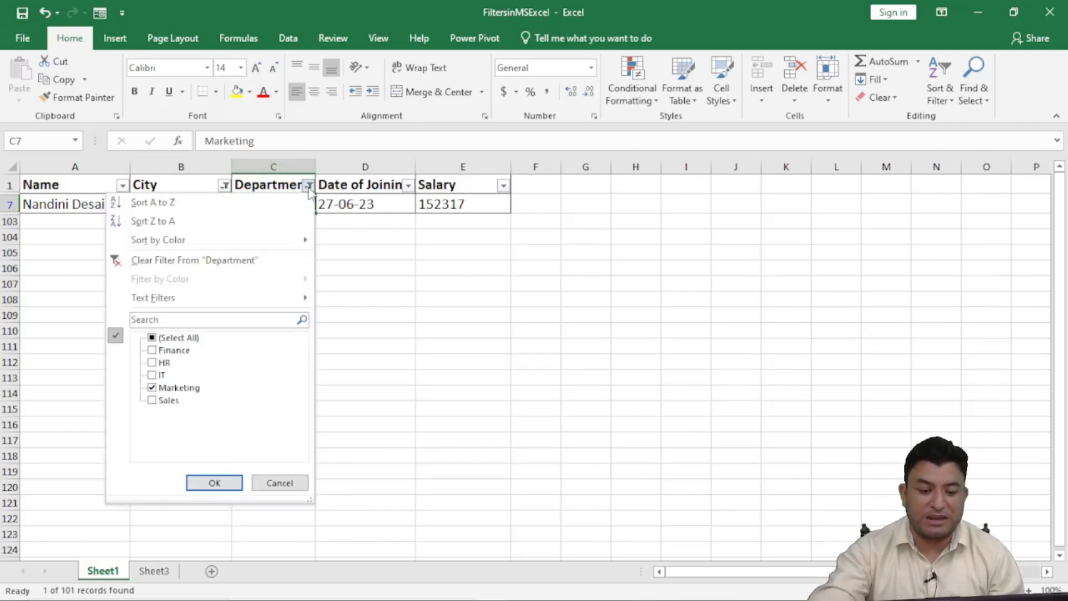
{"action": "left_click", "coordinate": [171, 262]}
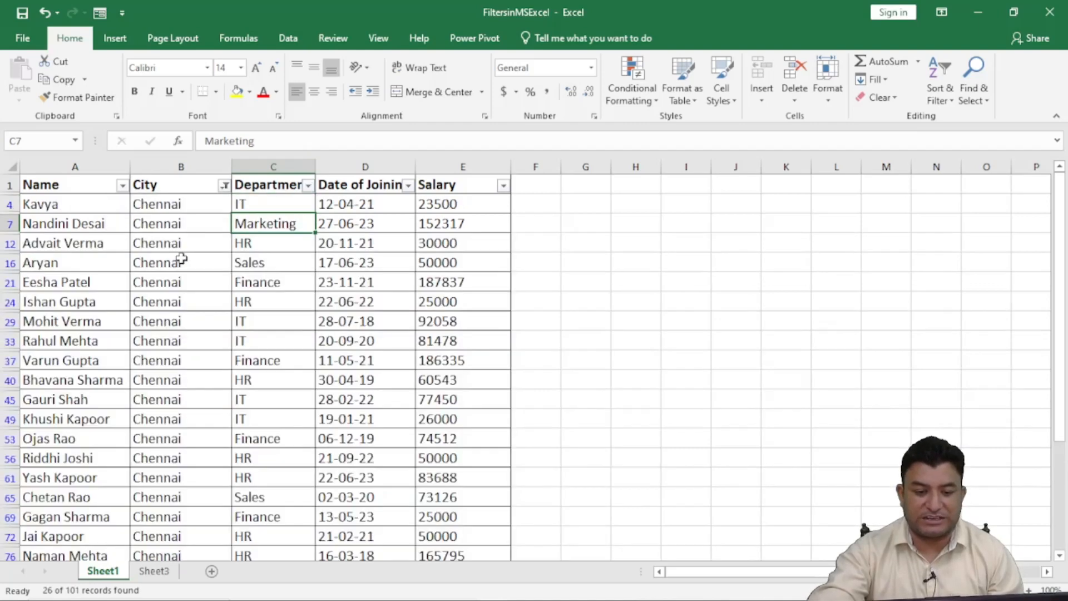
Examine the Text Filters options for Department, the Number Filters for Salary and the Date Filters for Date of Joining
{"action": "left_click", "coordinate": [308, 186]}
{"action": "mouse_move", "coordinate": [206, 303]}
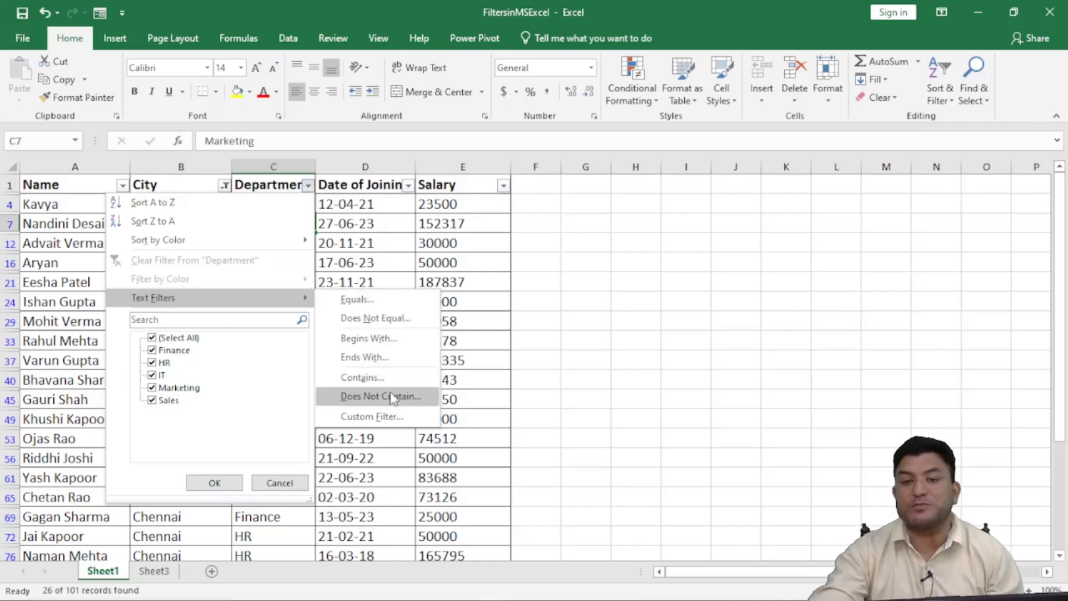
{"action": "left_click", "coordinate": [469, 307]}
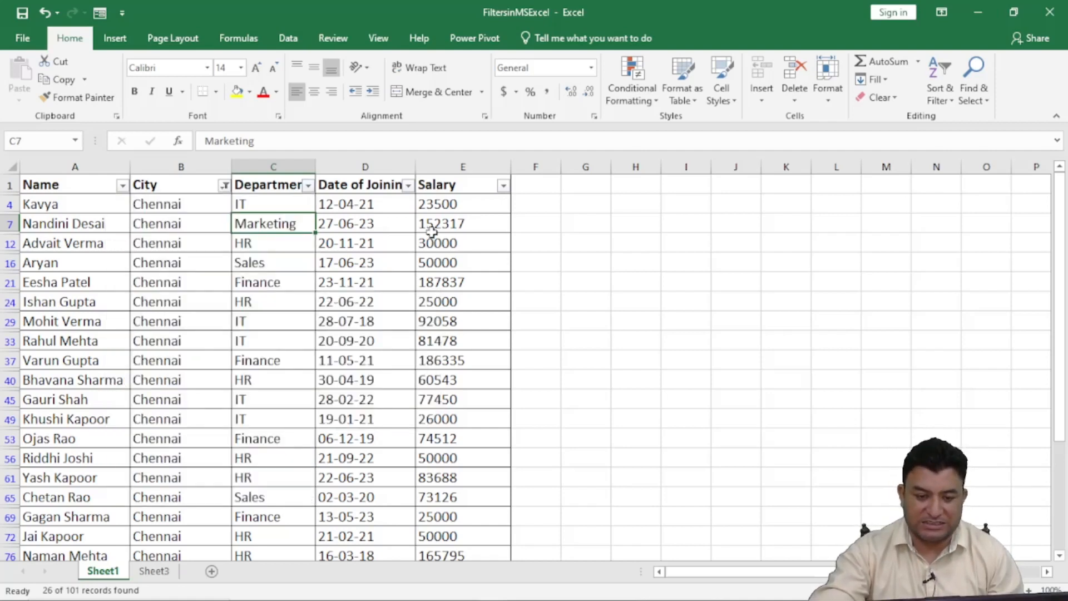
{"action": "left_click", "coordinate": [503, 187]}
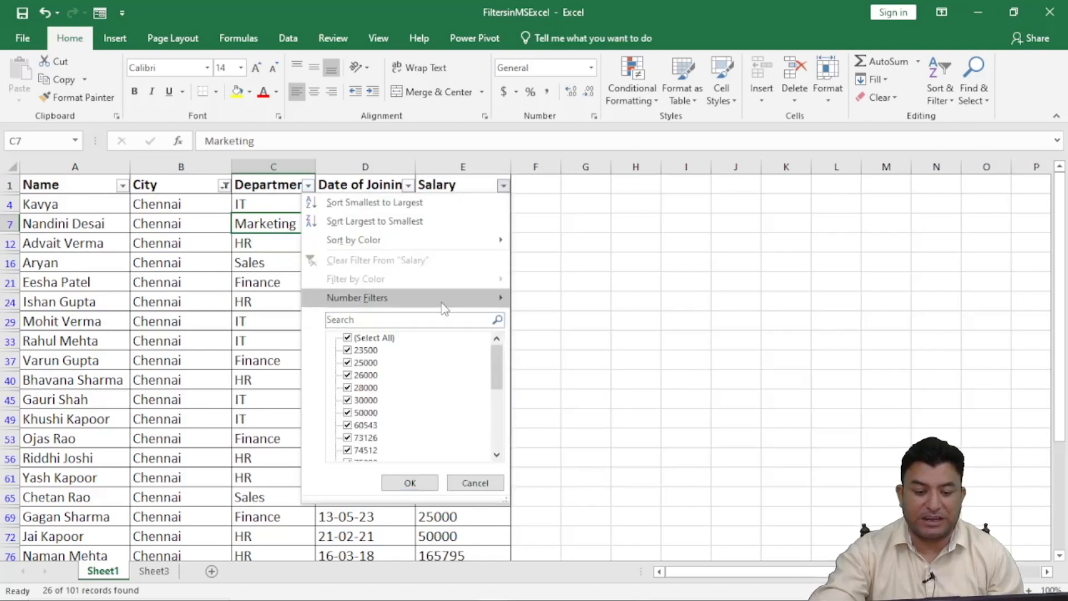
{"action": "mouse_move", "coordinate": [444, 303]}
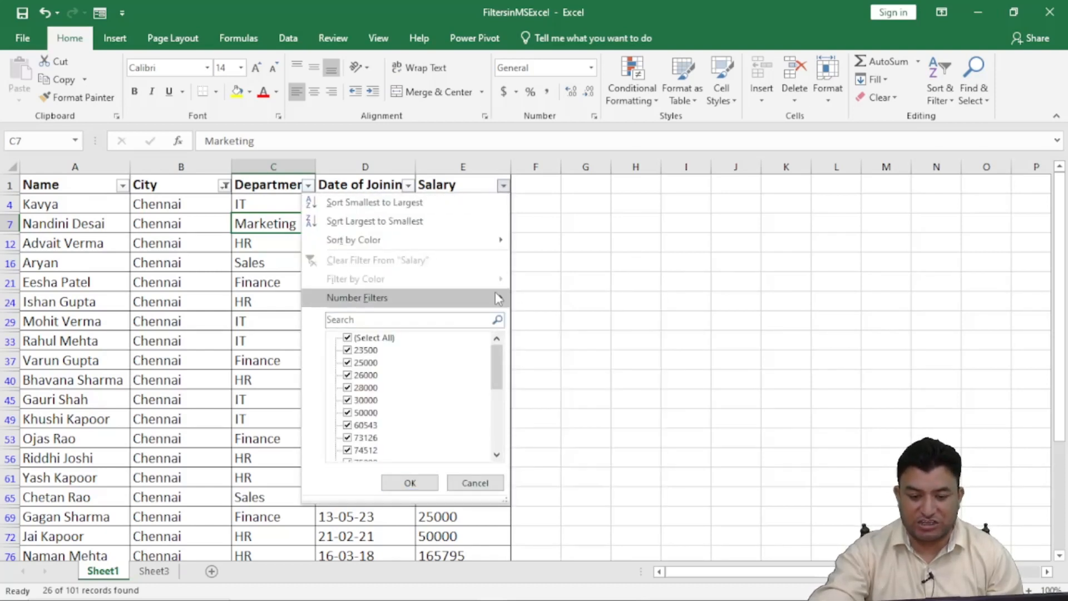
{"action": "left_click", "coordinate": [585, 228]}
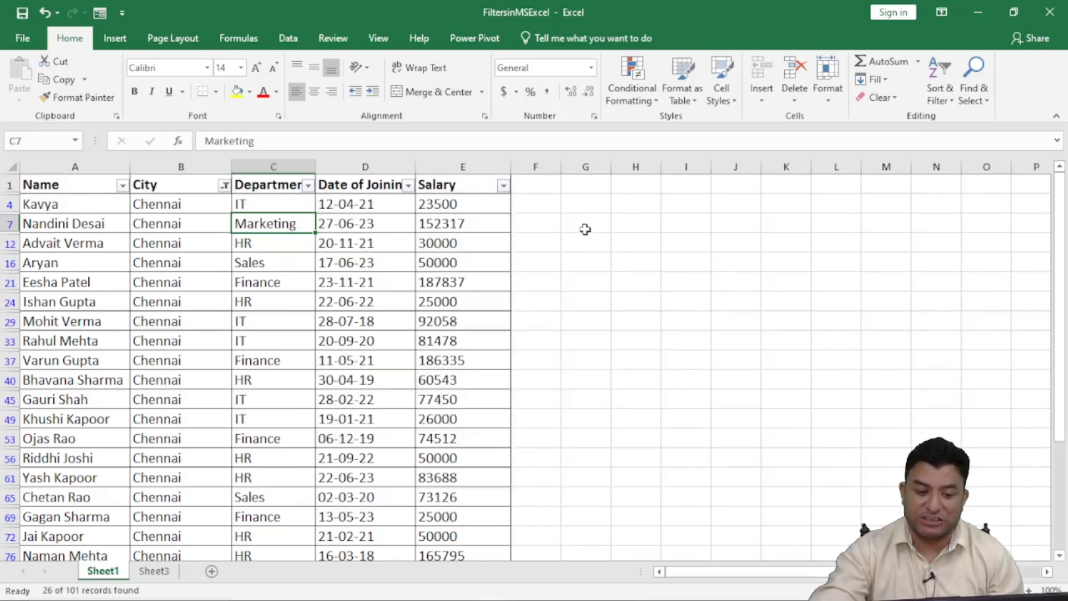
{"action": "left_click", "coordinate": [409, 185]}
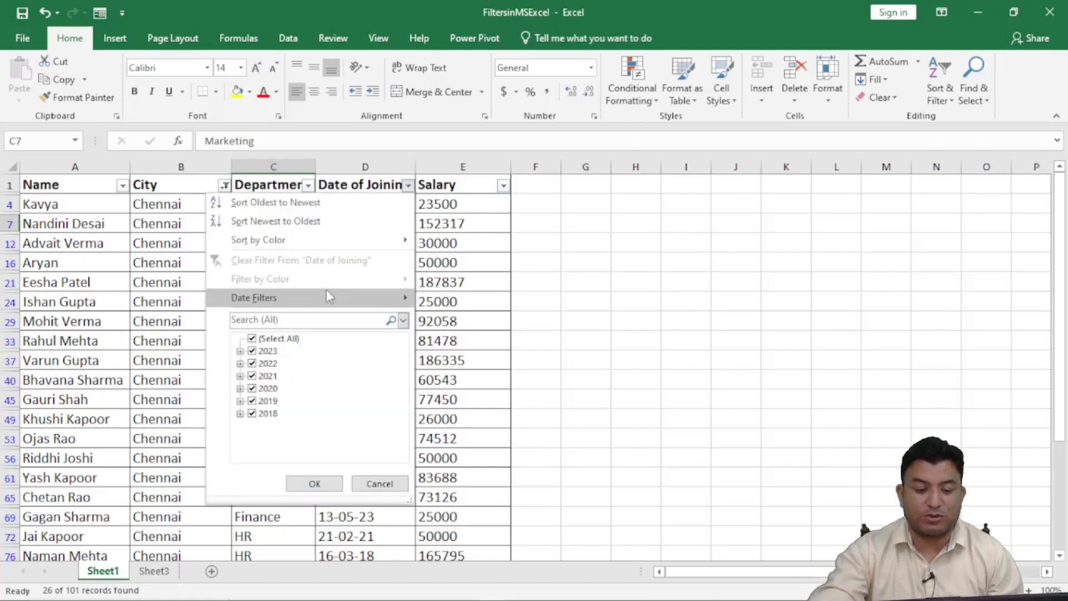
{"action": "mouse_move", "coordinate": [384, 297]}
{"action": "left_click", "coordinate": [629, 241]}
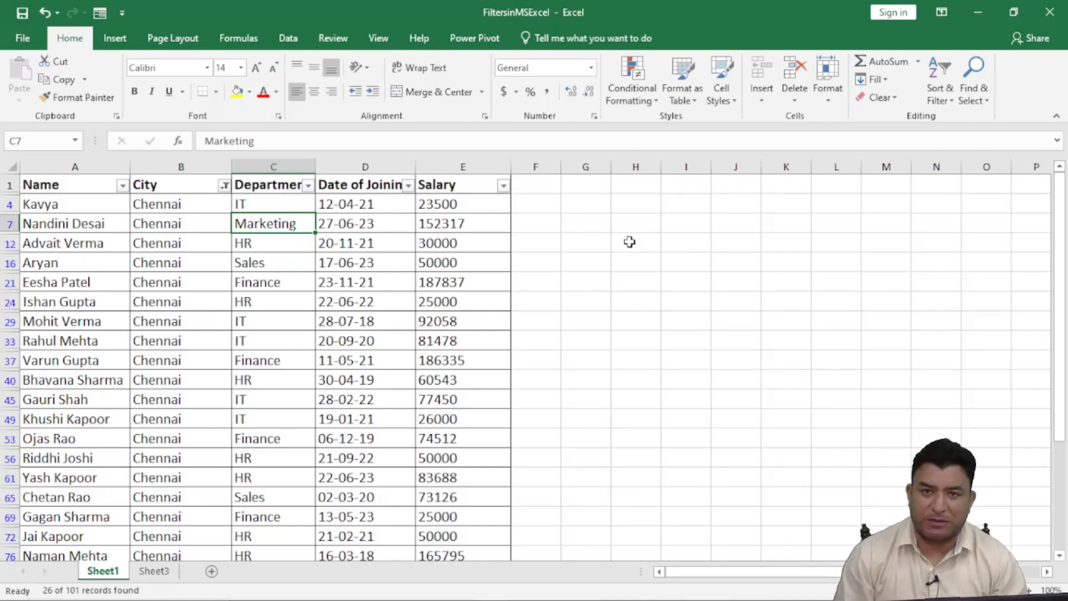
Turn off filtering on the employee table to show all records
{"action": "key", "text": "ctrl+shift+l"}
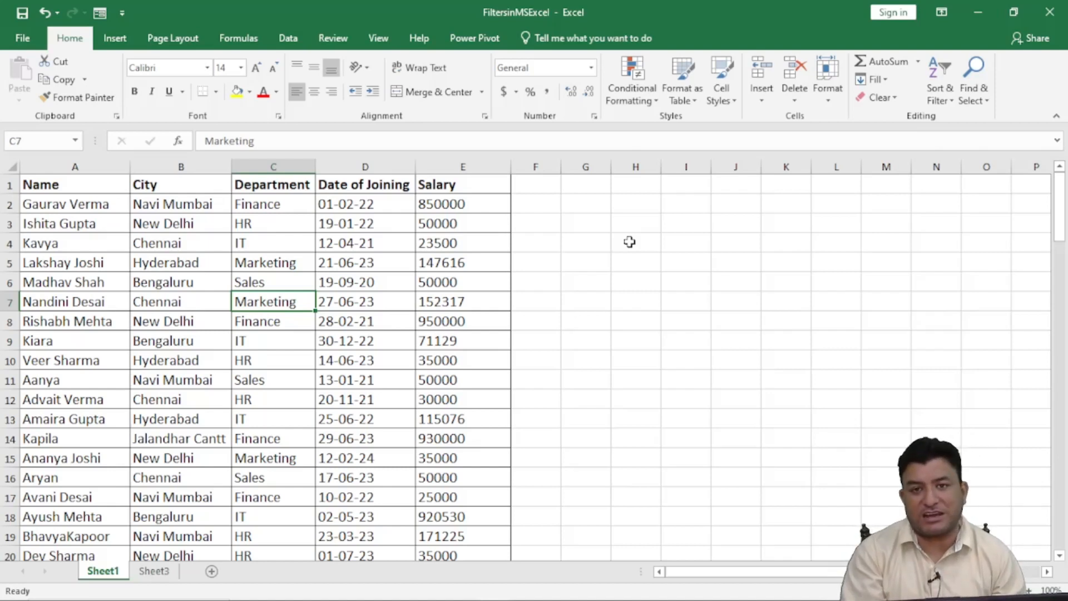
Turn on filtering for the employee table and show only Bengaluru in the City column
{"action": "left_click", "coordinate": [282, 321]}
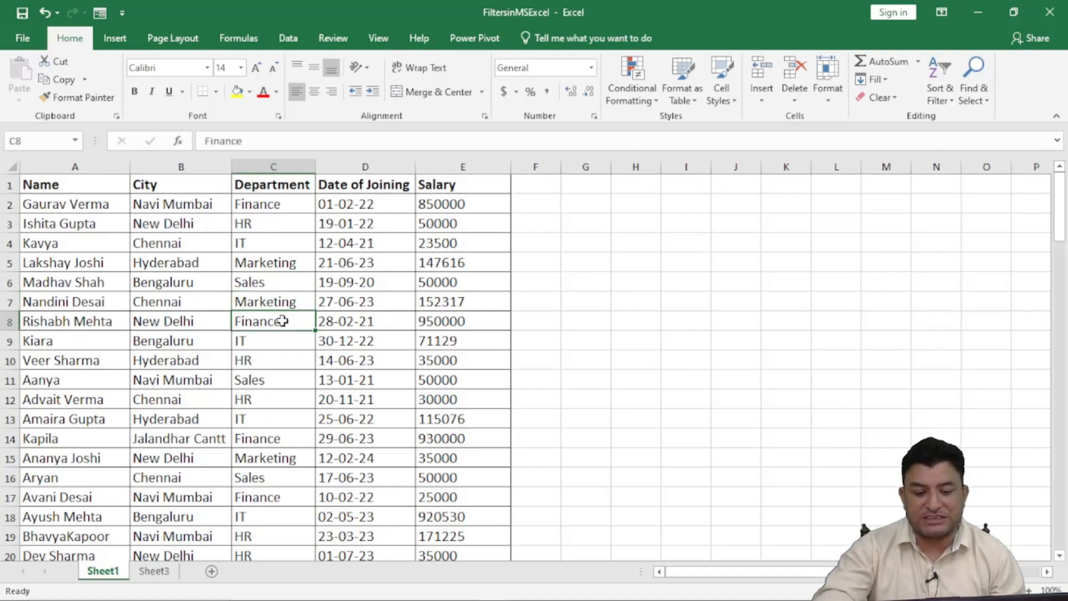
{"action": "left_click", "coordinate": [206, 185]}
{"action": "key", "text": "ctrl+b"}
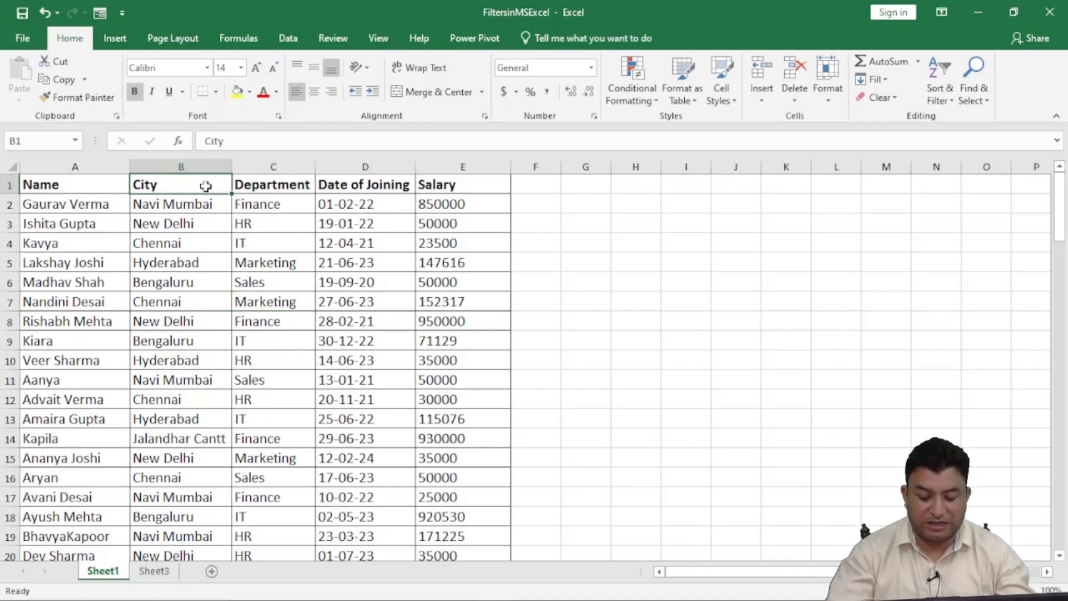
{"action": "key", "text": "ctrl+shift+l"}
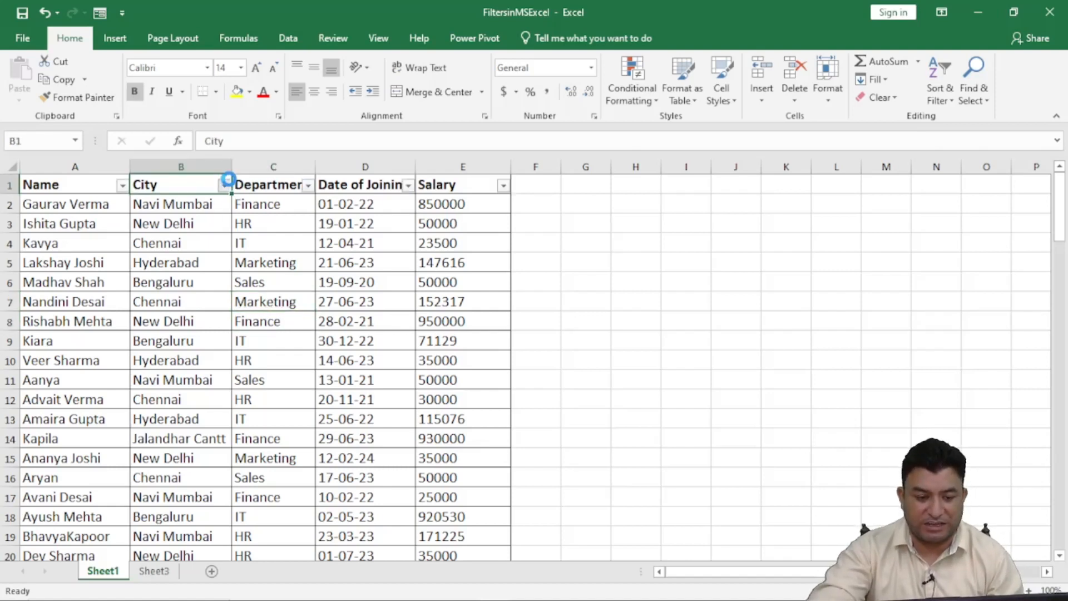
{"action": "left_click", "coordinate": [224, 186]}
{"action": "left_click", "coordinate": [69, 338]}
{"action": "left_click", "coordinate": [69, 350]}
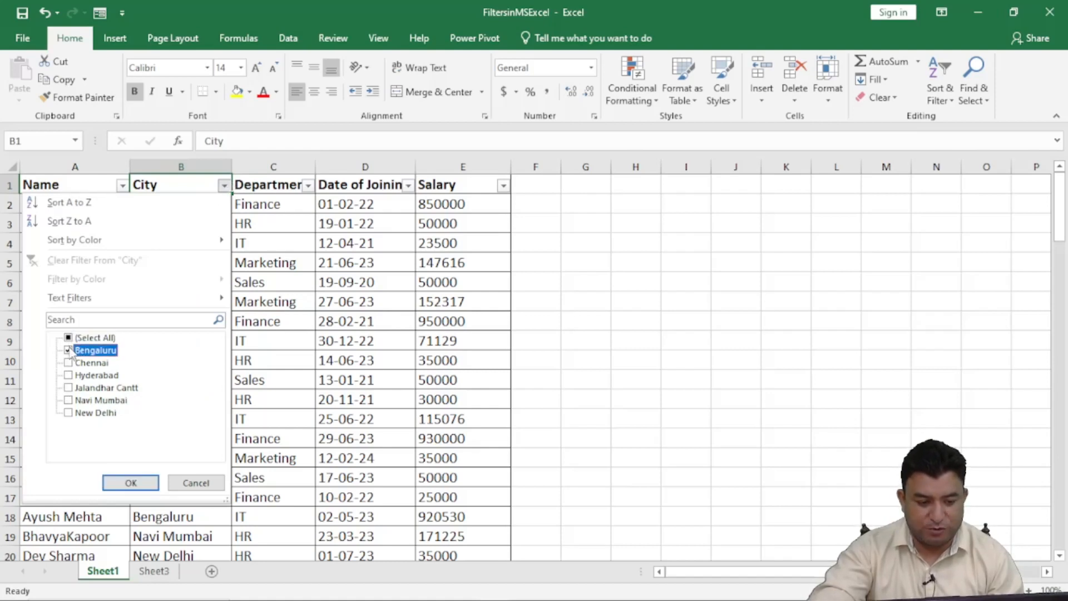
{"action": "left_click", "coordinate": [146, 482]}
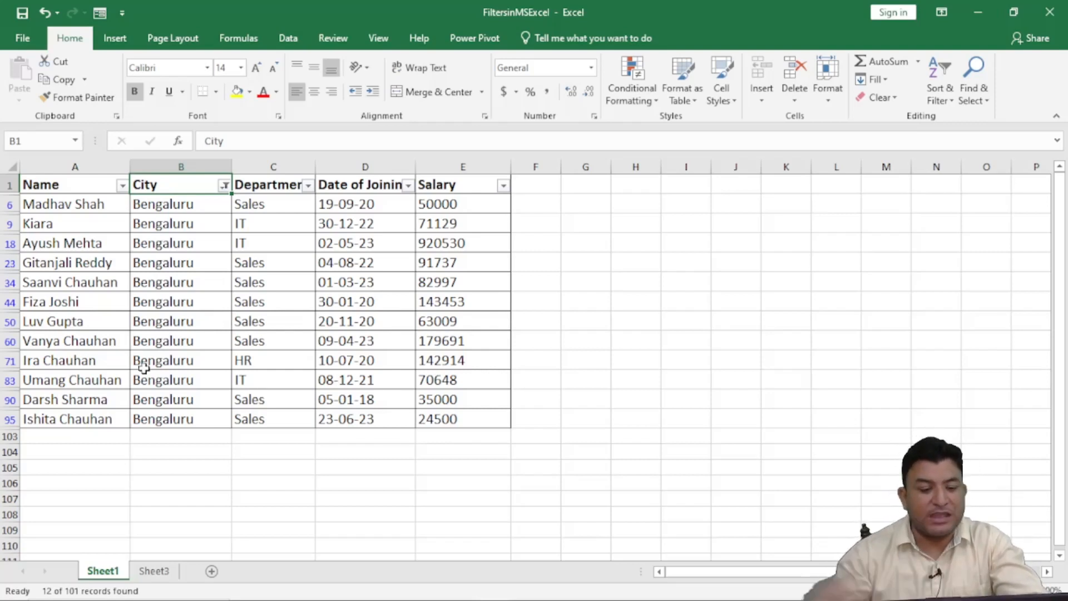
Select the filtered Bengaluru records with their headers, look at Sheet3 and return to Sheet1
{"action": "left_click_drag", "start_coordinate": [35, 185], "coordinate": [500, 416]}
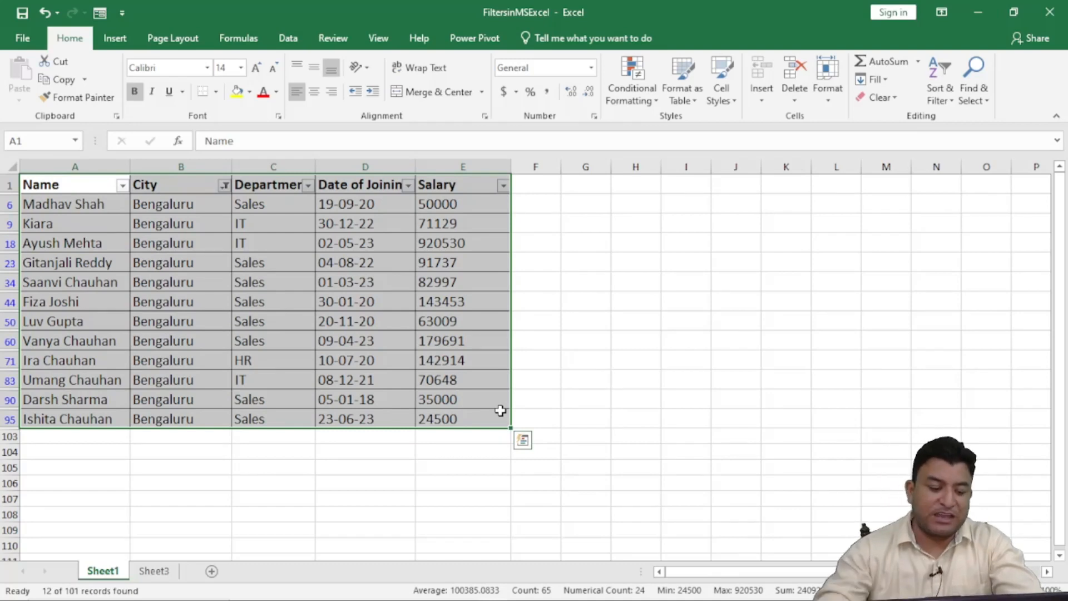
{"action": "left_click", "coordinate": [154, 571]}
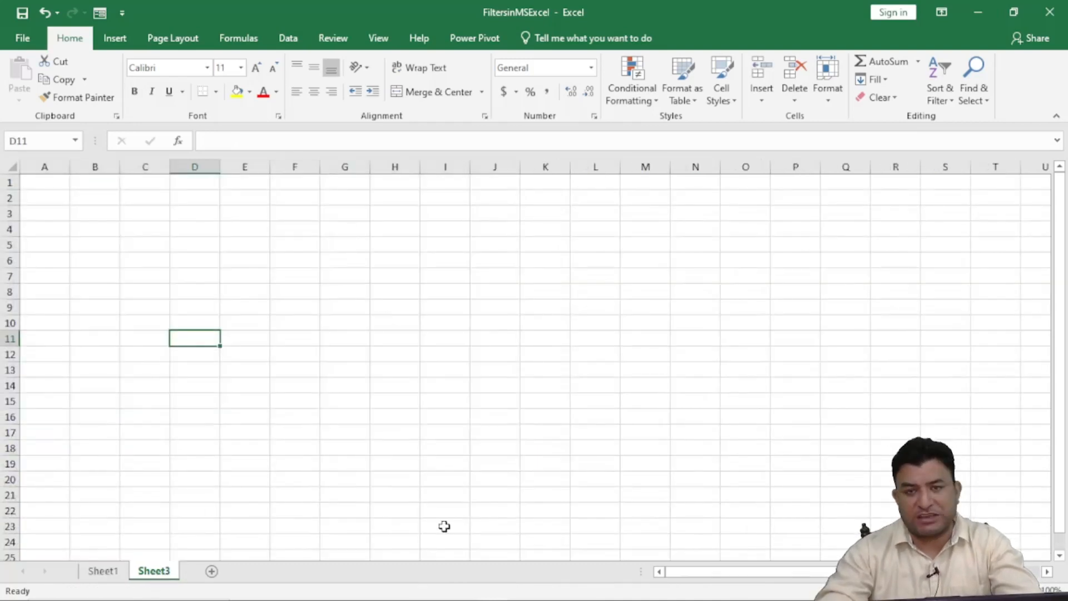
{"action": "left_click", "coordinate": [103, 571]}
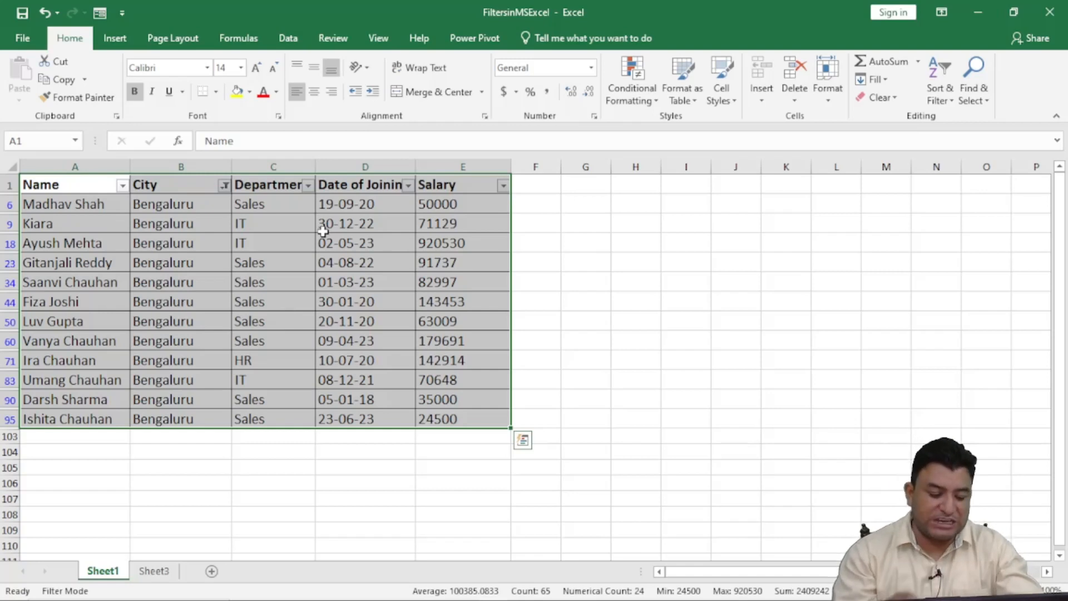
Remove the filter from the table on Sheet1 and deselect the data
{"action": "key", "text": "ctrl+shift+l"}
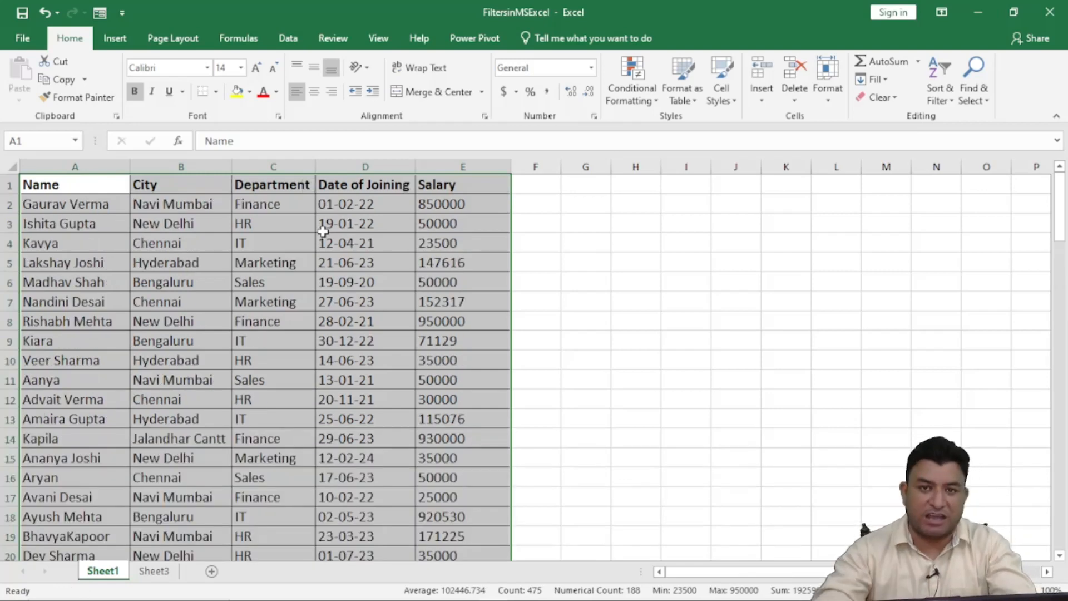
{"action": "left_click", "coordinate": [615, 231]}
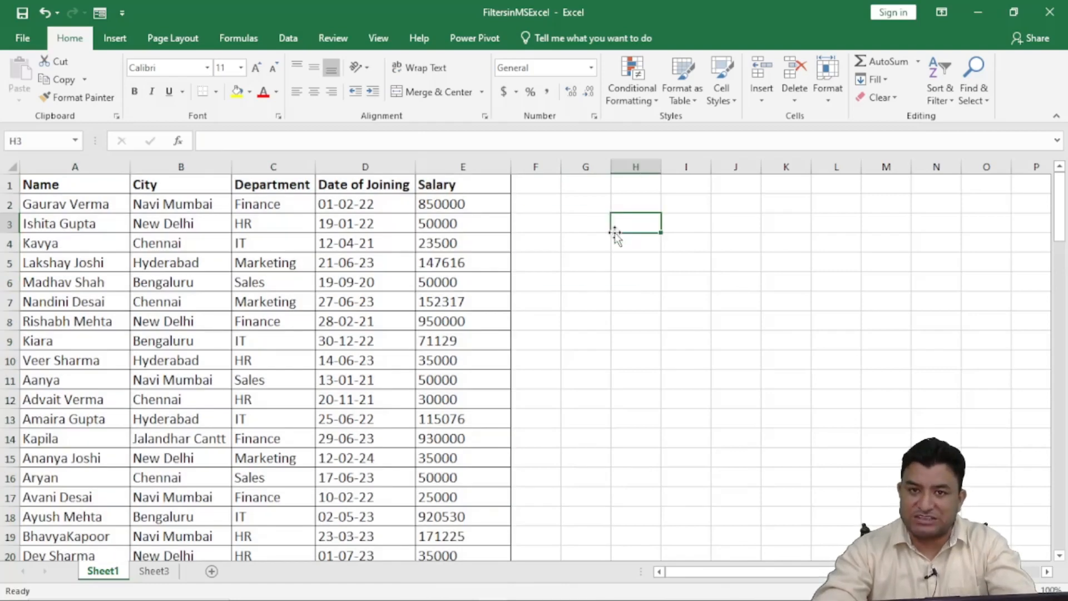
{"action": "left_click", "coordinate": [573, 259]}
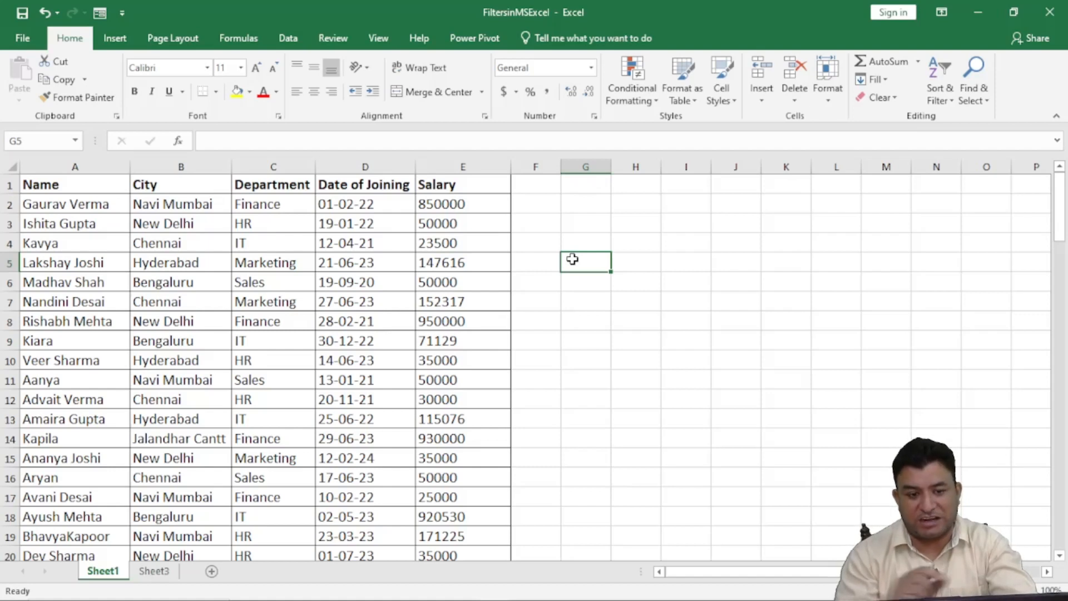
Copy the header row A1:E1 and paste it starting at cell H1
{"action": "left_click_drag", "start_coordinate": [55, 184], "coordinate": [463, 184]}
{"action": "key", "text": "ctrl+c"}
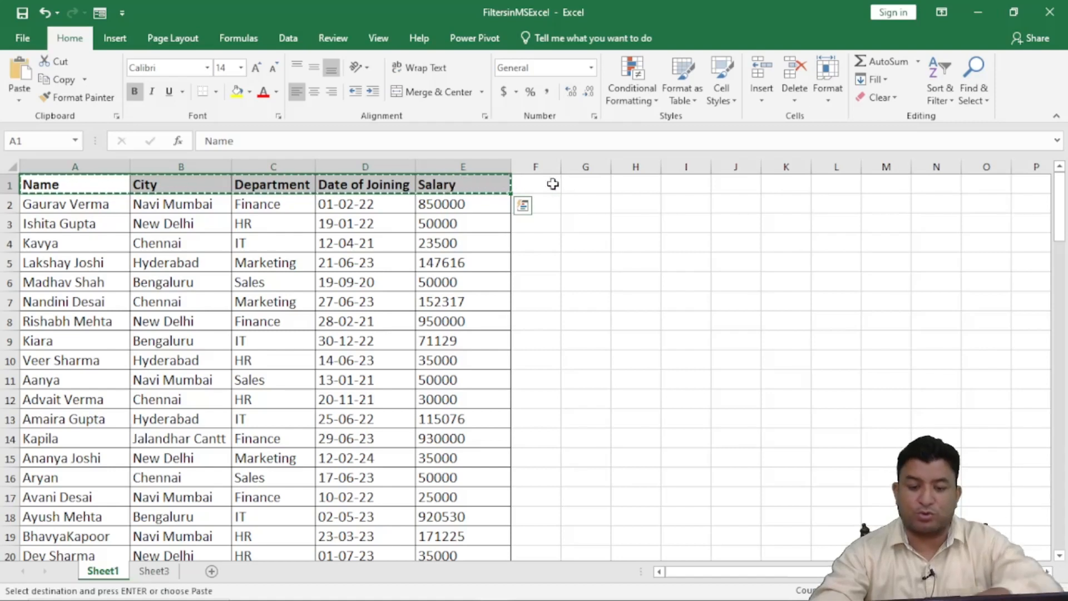
{"action": "left_click", "coordinate": [623, 182]}
{"action": "key", "text": "ctrl+v"}
{"action": "left_click", "coordinate": [887, 300]}
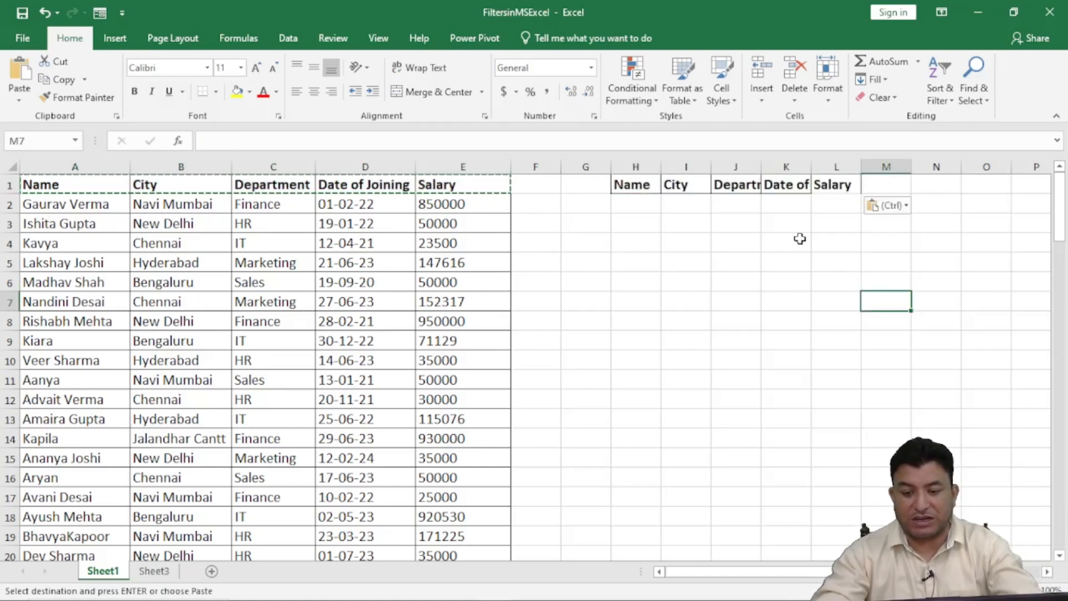
Autofit columns H through L to the pasted headers and end copy mode
{"action": "left_click_drag", "start_coordinate": [636, 167], "coordinate": [851, 169]}
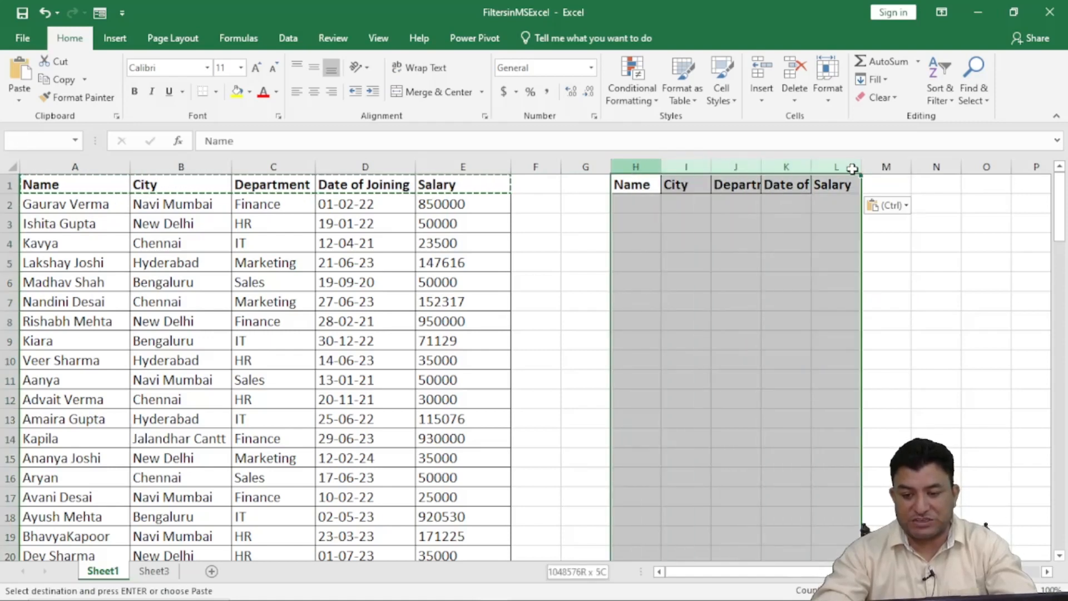
{"action": "double_click", "coordinate": [811, 167]}
{"action": "left_click", "coordinate": [750, 225]}
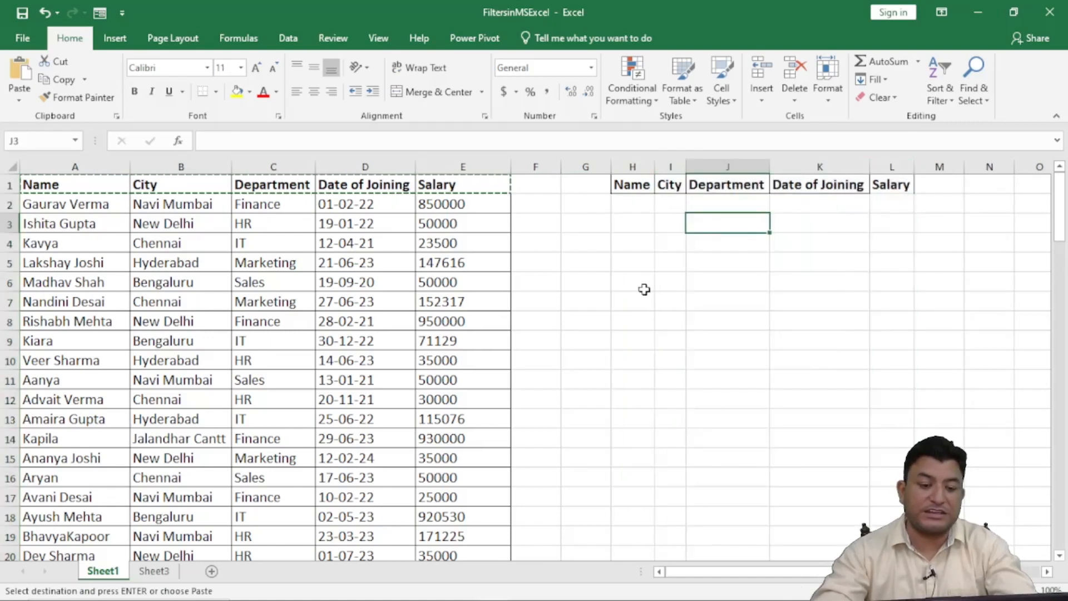
{"action": "key", "text": "Escape"}
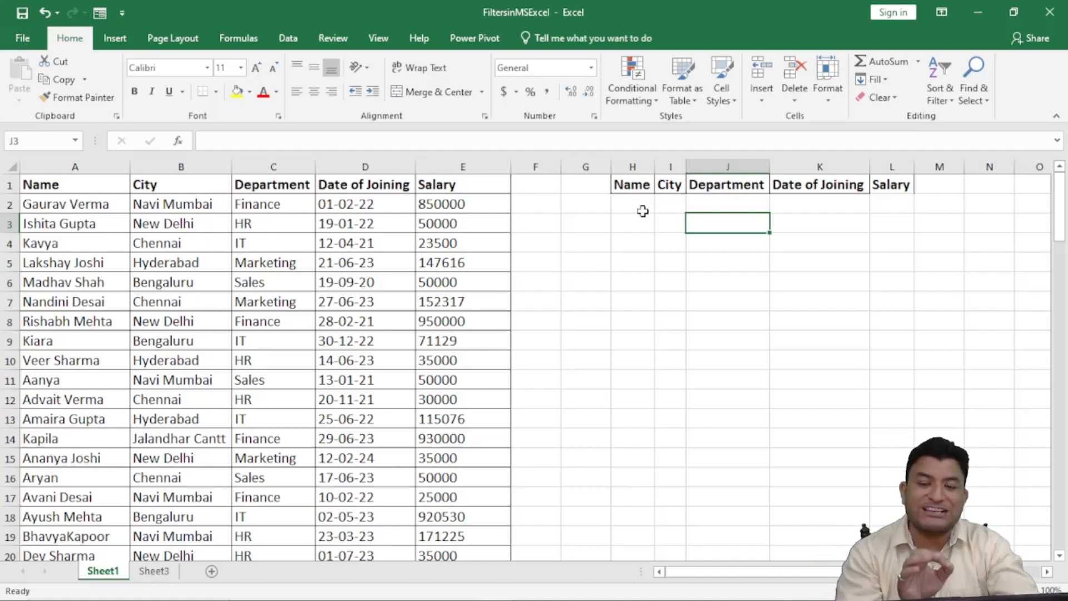
Copy Navi Mumbai from cell B2 into I2 under the pasted City header
{"action": "left_click", "coordinate": [140, 204]}
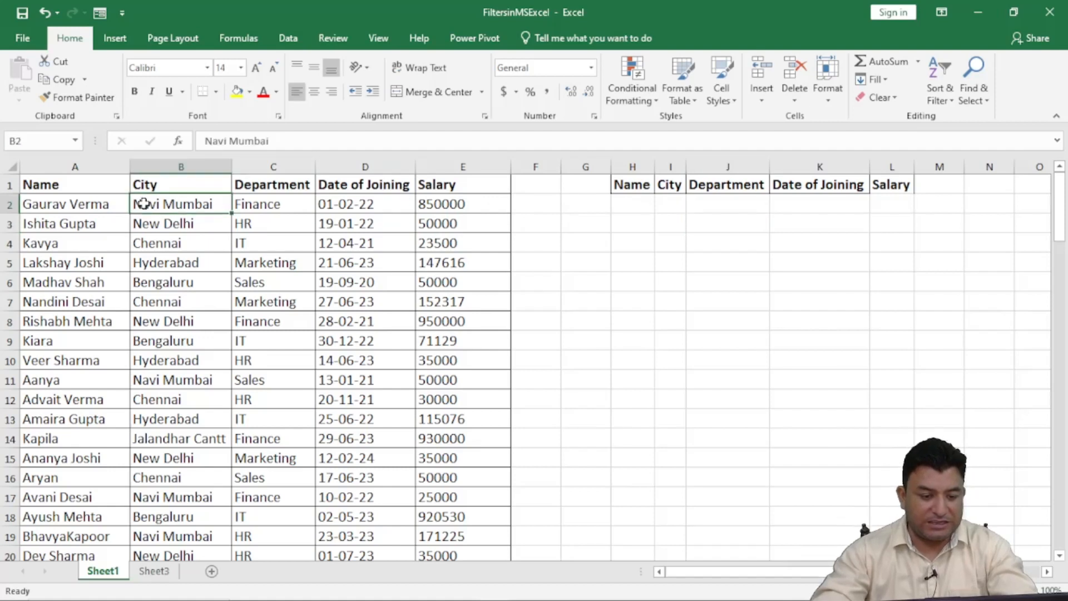
{"action": "key", "text": "ctrl+c"}
{"action": "left_click", "coordinate": [671, 202]}
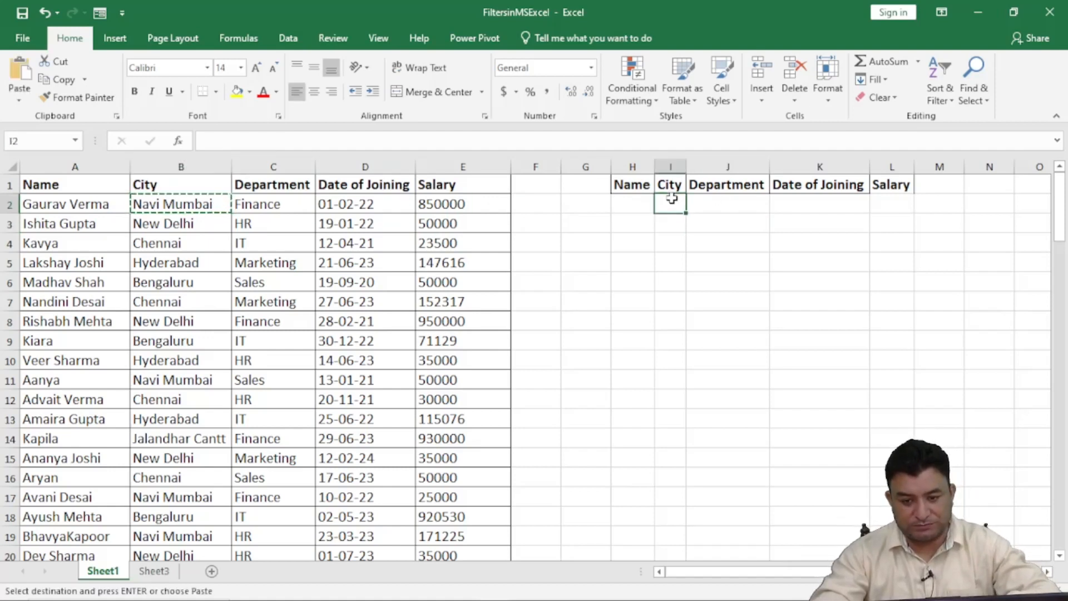
{"action": "key", "text": "ctrl+v"}
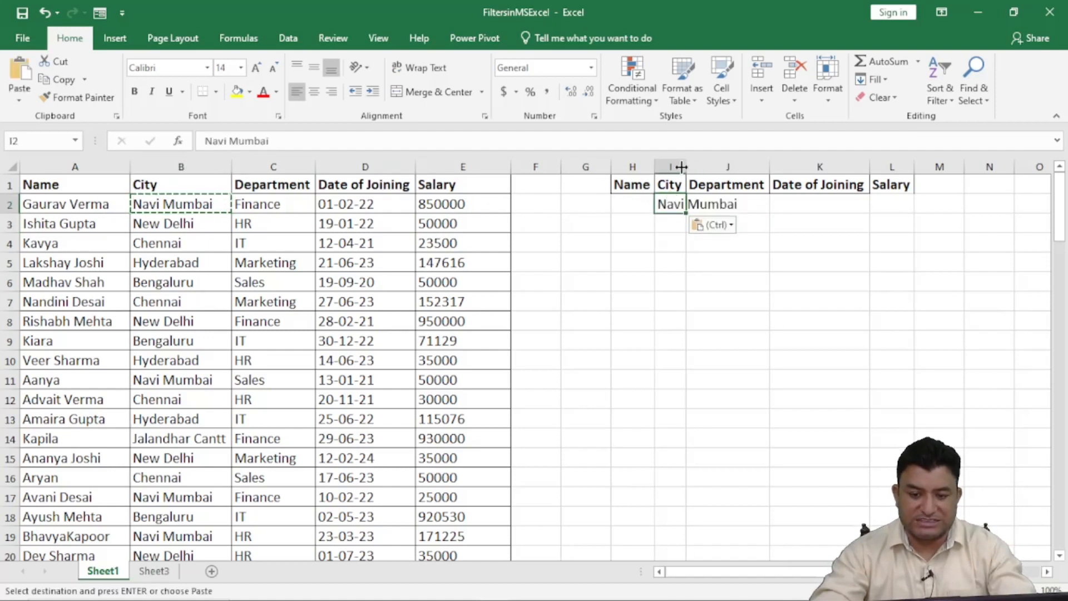
Autofit column I, copy HR from cell C3 into J2 under the pasted Department header, and end copy mode
{"action": "double_click", "coordinate": [686, 166]}
{"action": "left_click", "coordinate": [258, 225]}
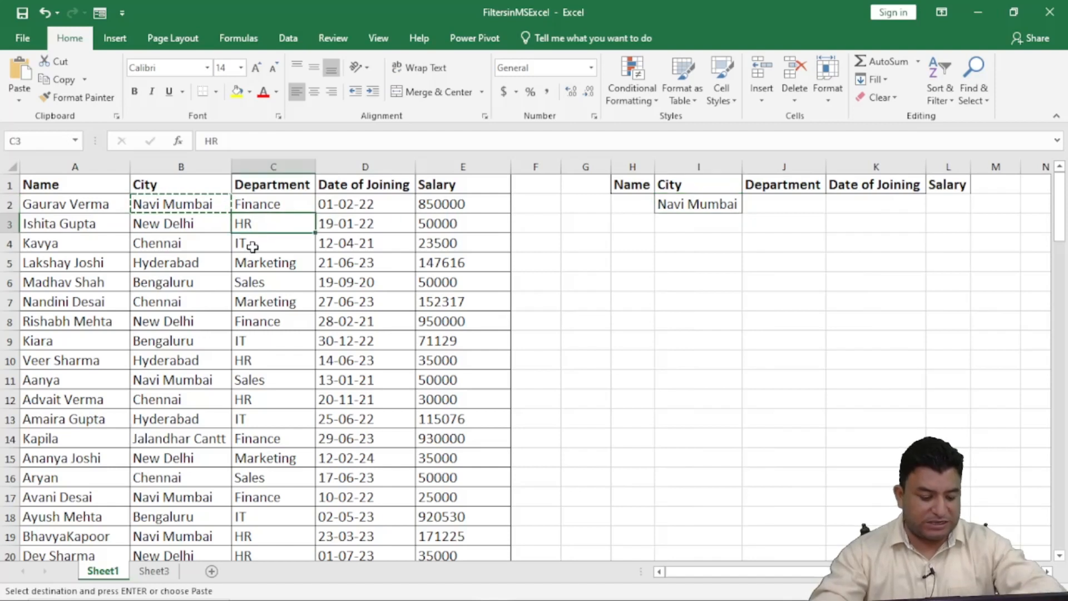
{"action": "key", "text": "ctrl+c"}
{"action": "left_click", "coordinate": [788, 204]}
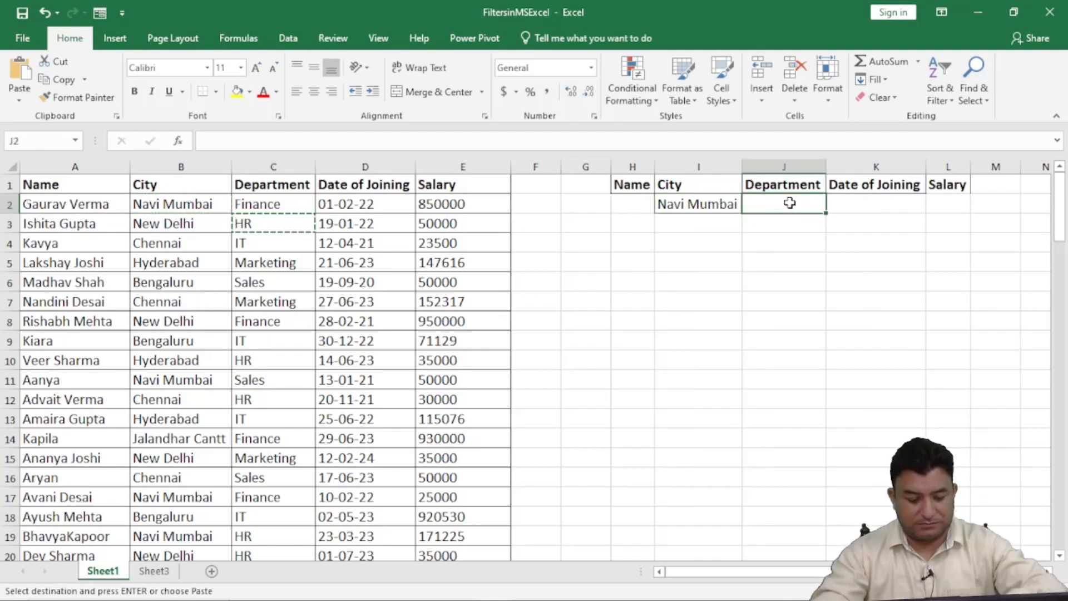
{"action": "key", "text": "ctrl+v"}
{"action": "left_click", "coordinate": [761, 279]}
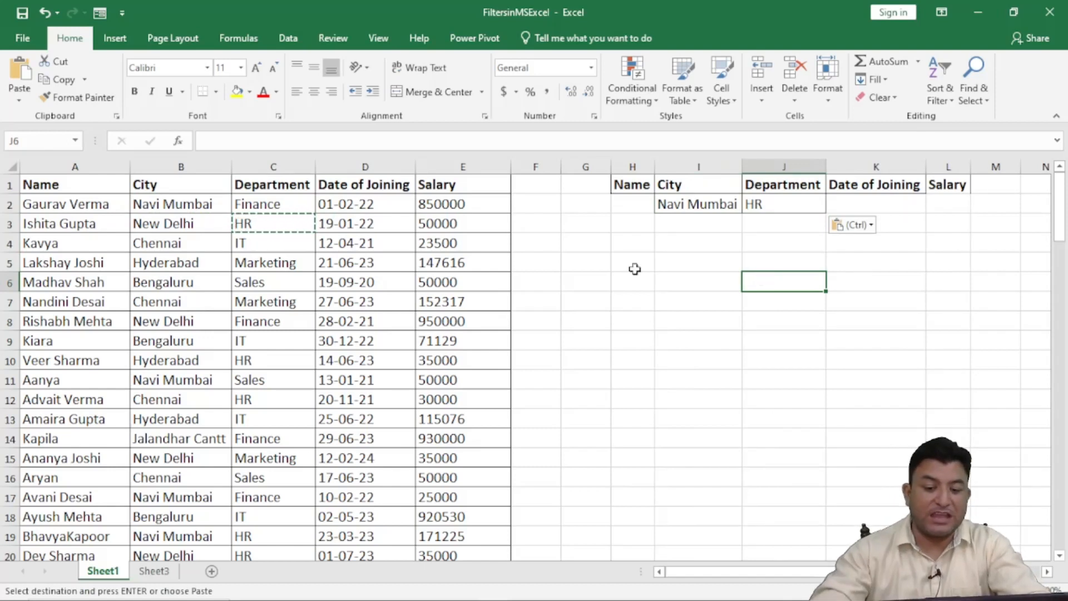
{"action": "left_click", "coordinate": [472, 273]}
{"action": "key", "text": "Escape"}
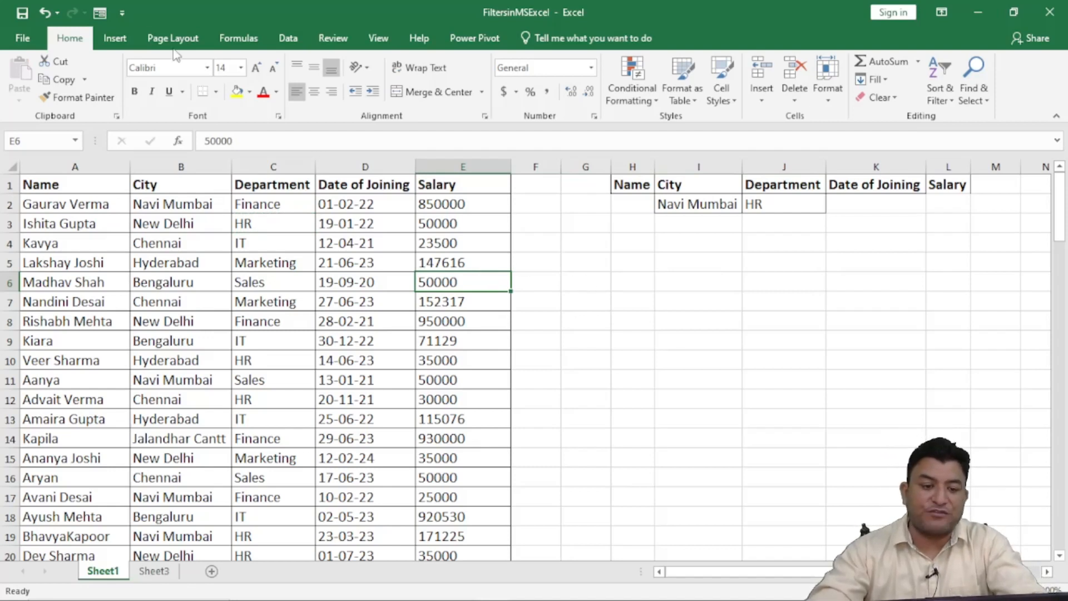
Open the Advanced Filter for the employee table and examine its filter action and range options
{"action": "left_click", "coordinate": [288, 39]}
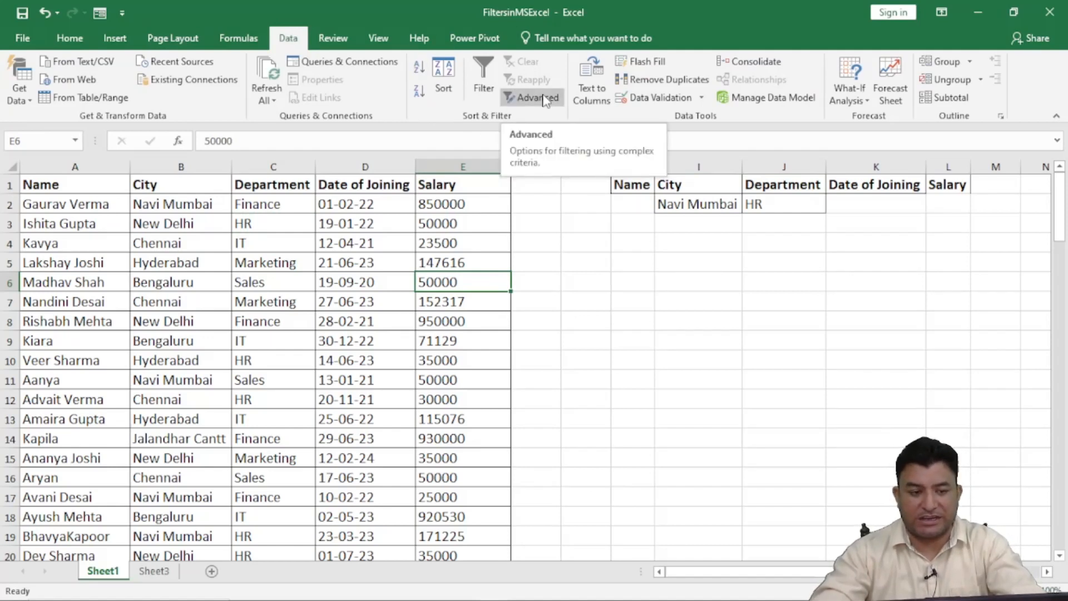
{"action": "left_click", "coordinate": [71, 39]}
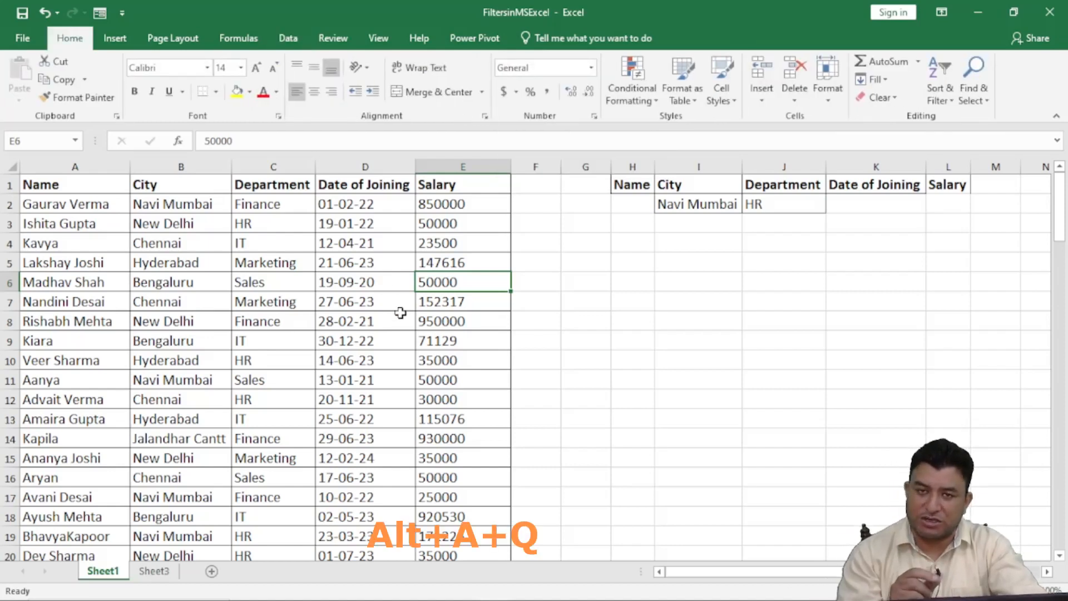
{"action": "key", "text": "alt"}
{"action": "key", "text": "a"}
{"action": "key", "text": "q"}
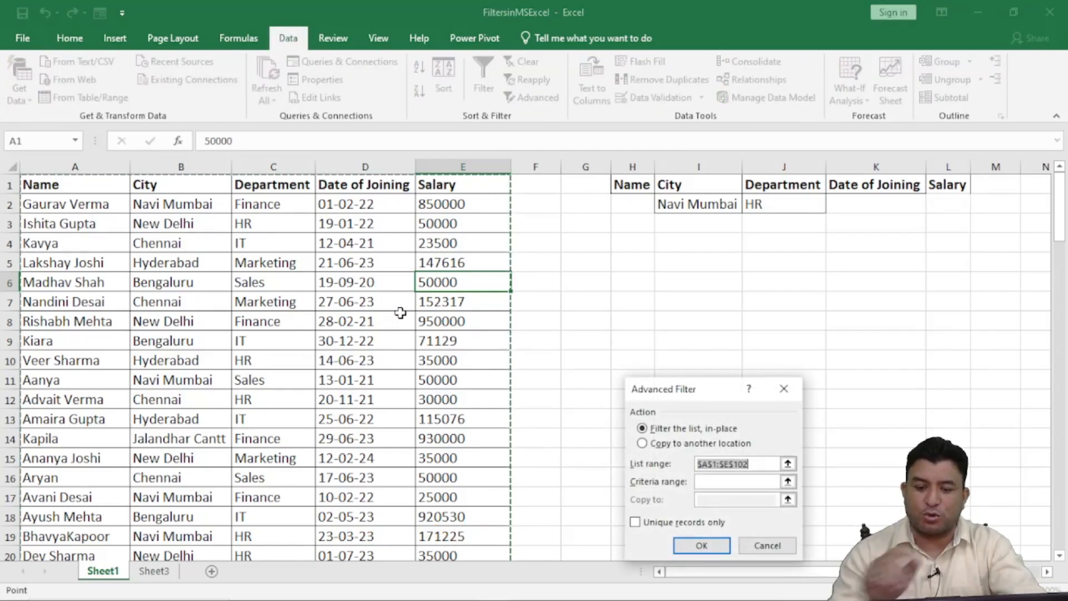
{"action": "left_click_drag", "start_coordinate": [660, 389], "coordinate": [581, 53]}
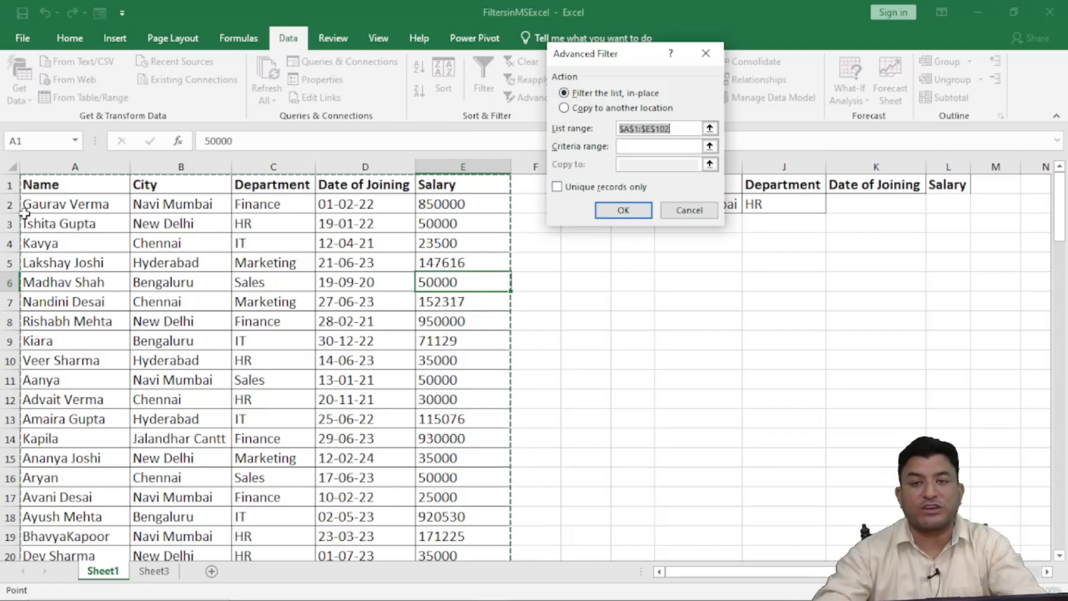
{"action": "left_click", "coordinate": [565, 108]}
{"action": "left_click", "coordinate": [566, 93]}
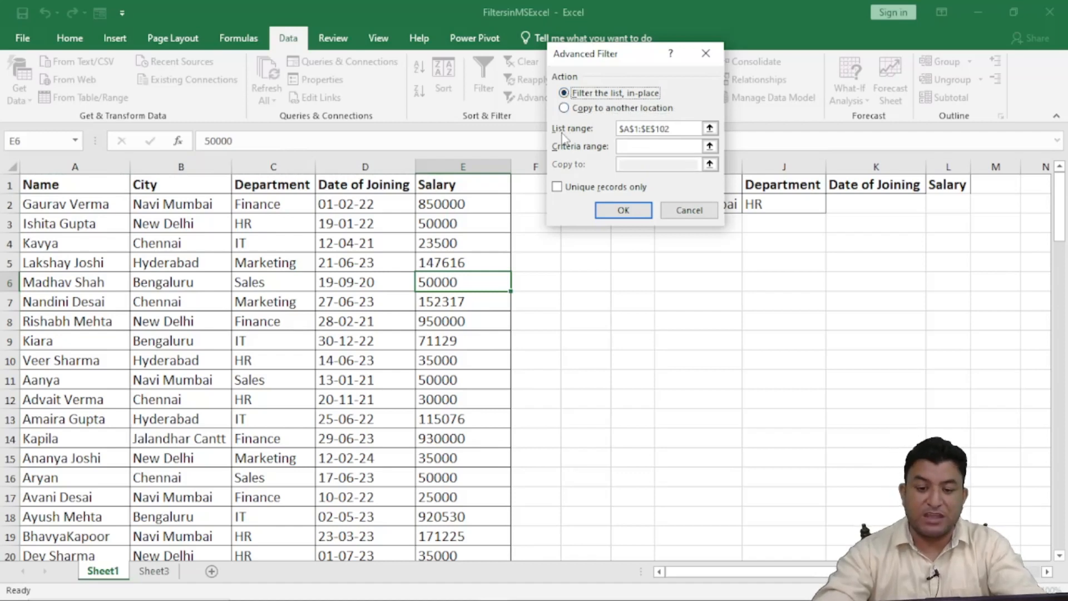
{"action": "left_click_drag", "start_coordinate": [591, 61], "coordinate": [656, 109]}
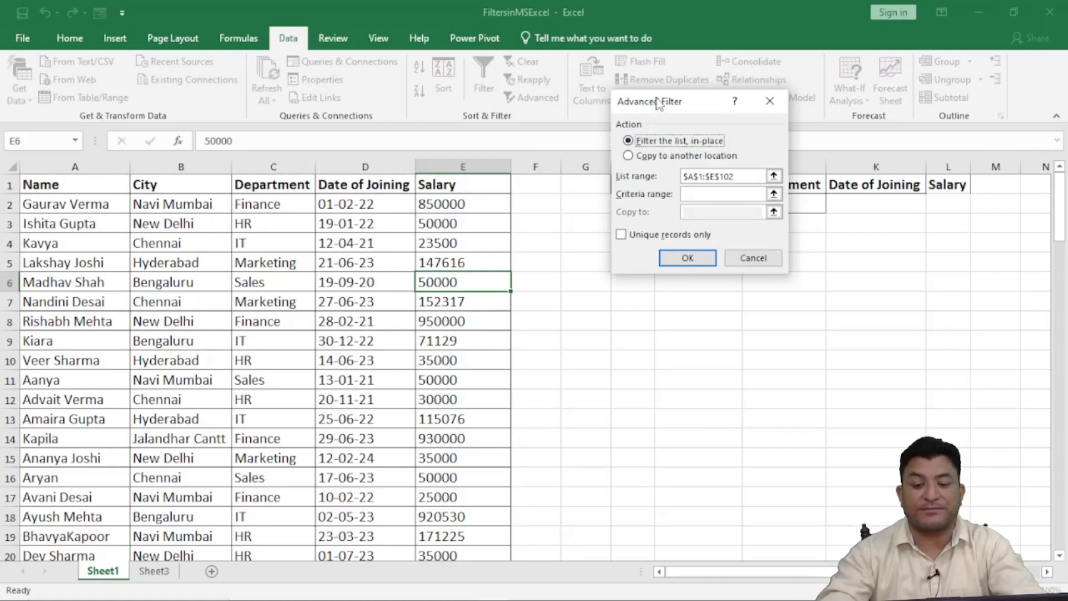
{"action": "left_click_drag", "start_coordinate": [650, 107], "coordinate": [604, 57]}
{"action": "left_click", "coordinate": [655, 147]}
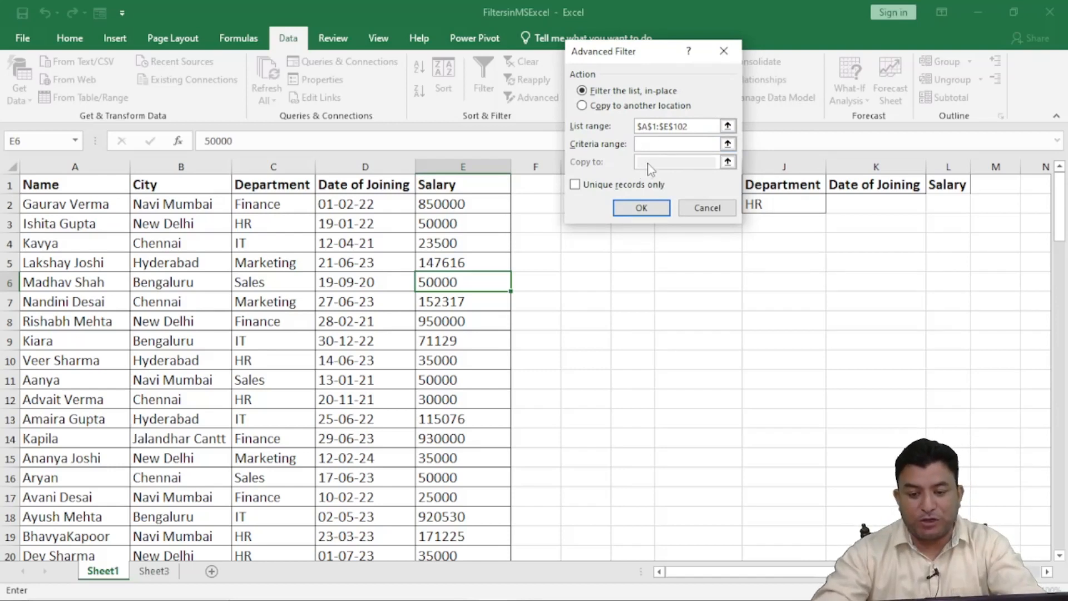
{"action": "left_click", "coordinate": [583, 106]}
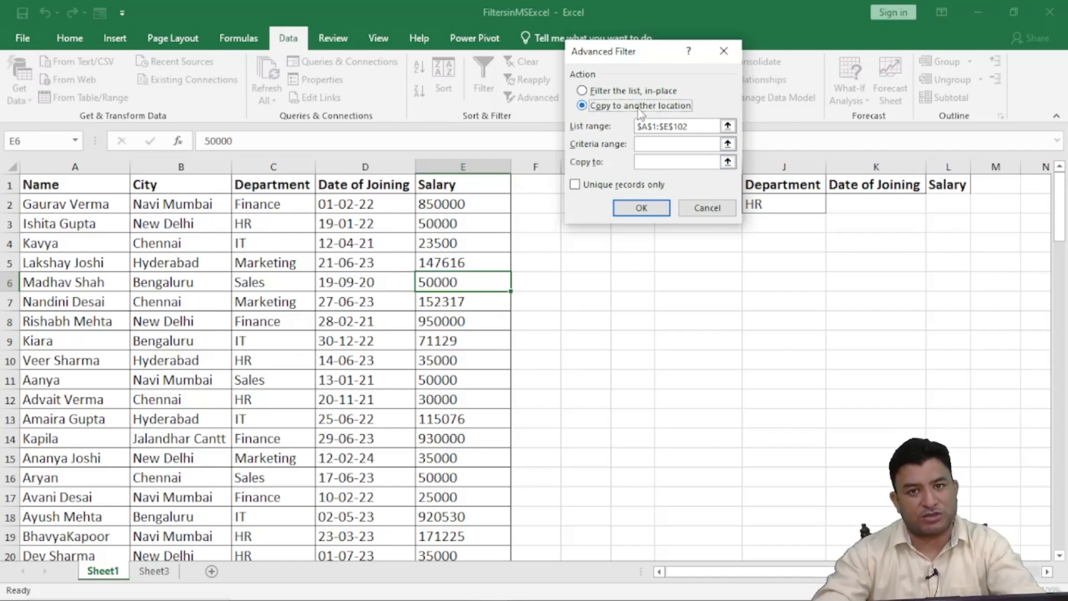
{"action": "left_click", "coordinate": [646, 162]}
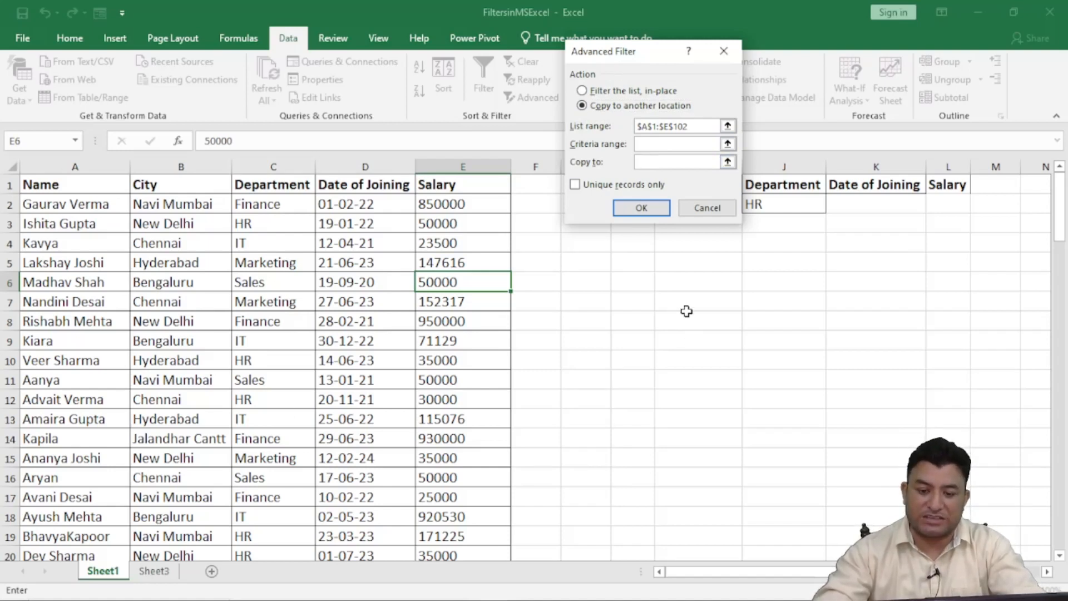
{"action": "left_click", "coordinate": [671, 286]}
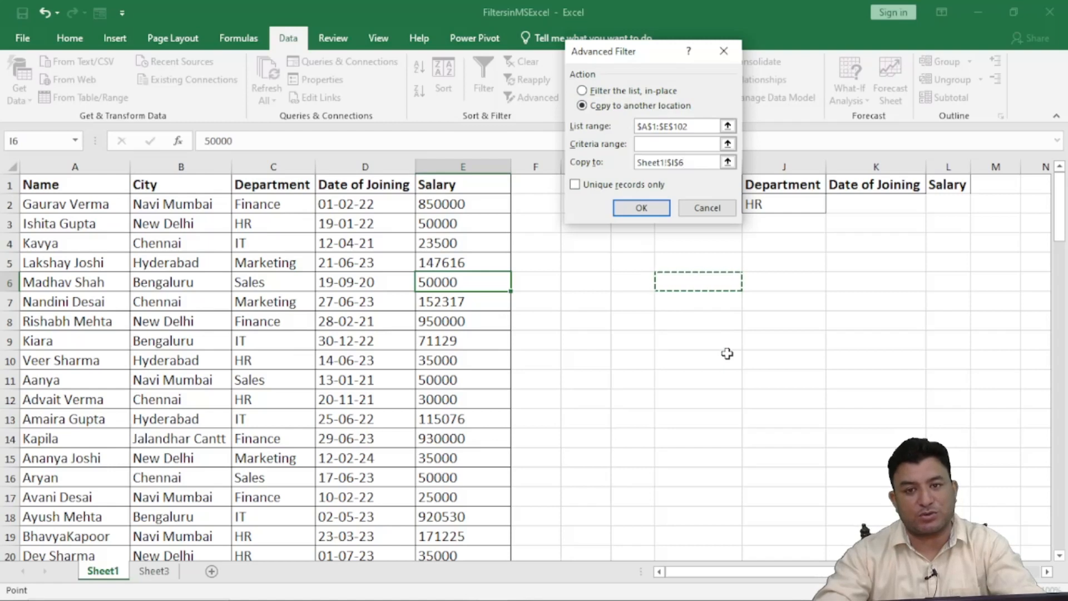
{"action": "key", "text": "Return"}
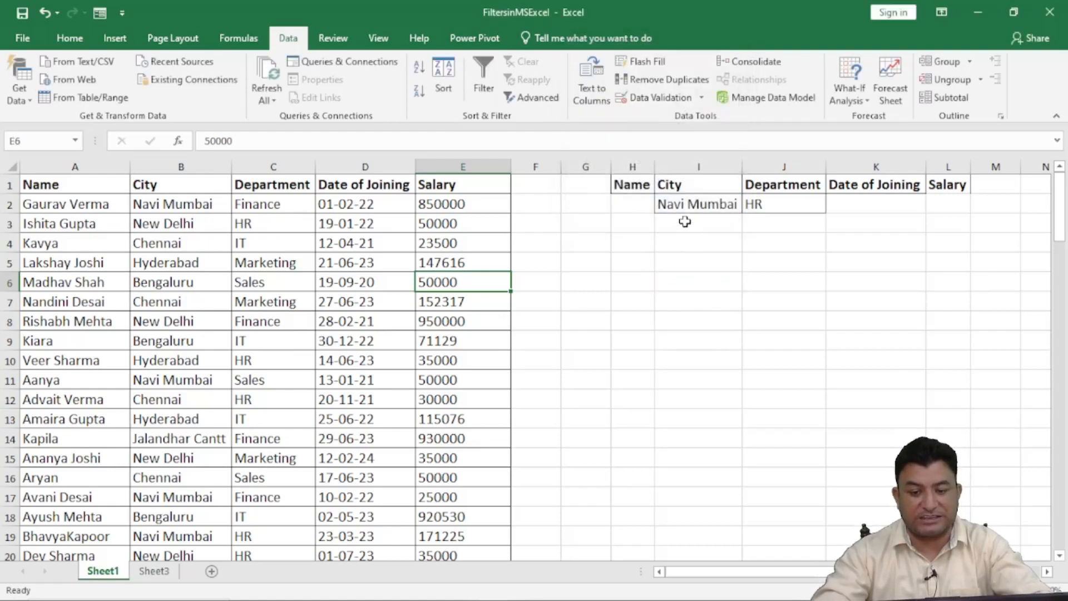
{"action": "left_click", "coordinate": [515, 93]}
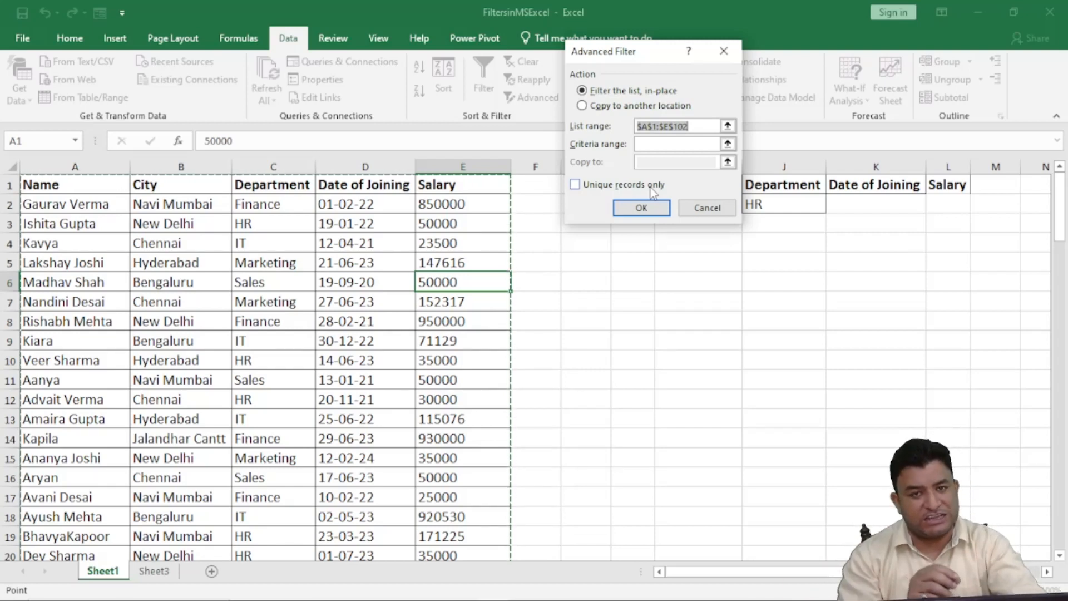
{"action": "left_click", "coordinate": [707, 207]}
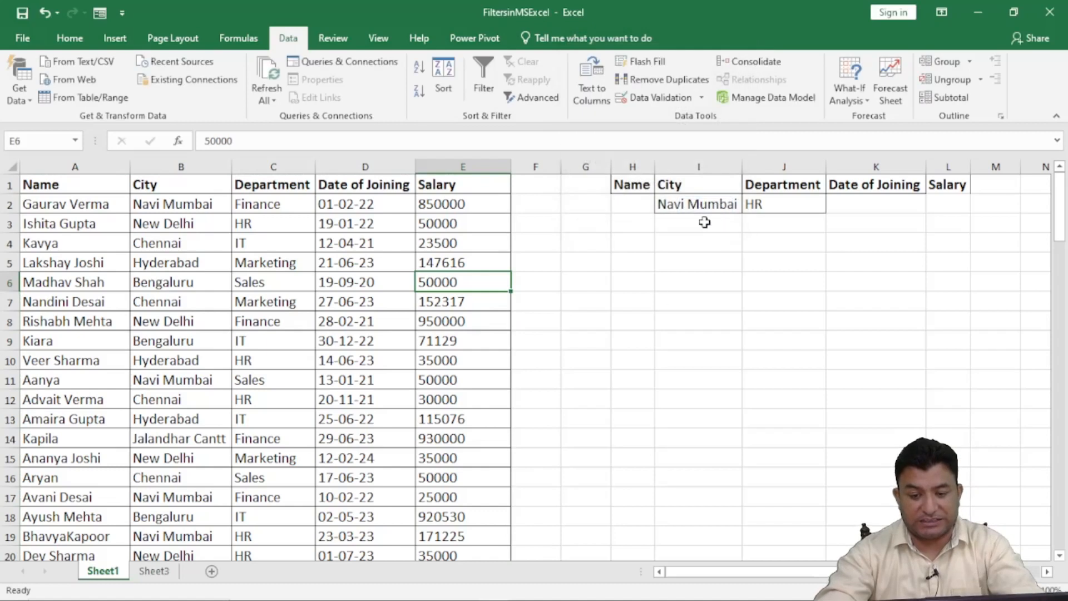
Filter the employee list A1:E102 in place with an Advanced Filter using criteria range H1:L2, and undo the filter
{"action": "left_click", "coordinate": [633, 320]}
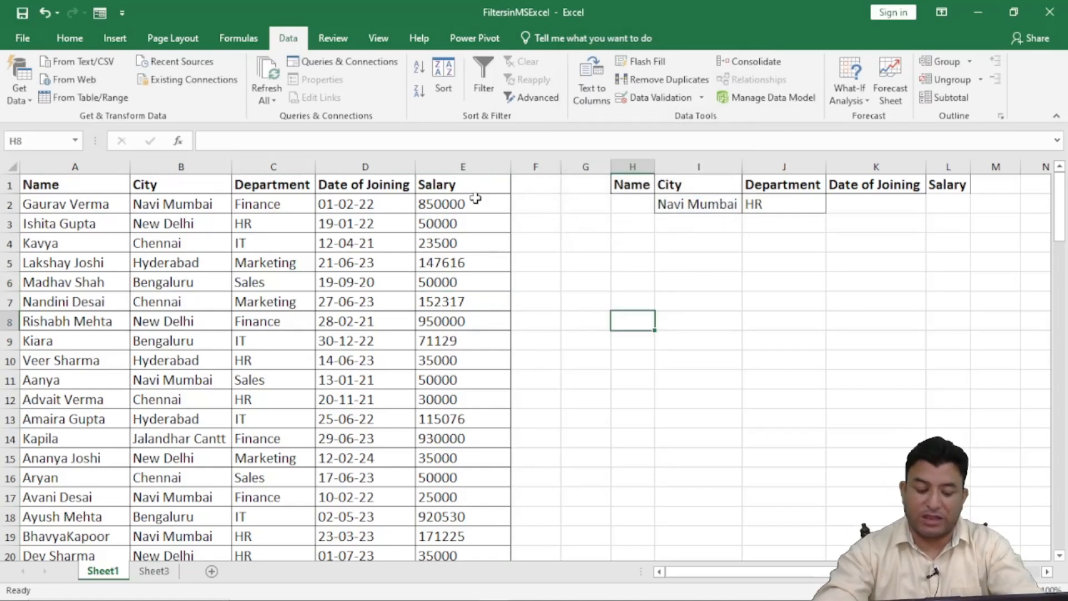
{"action": "left_click", "coordinate": [533, 99]}
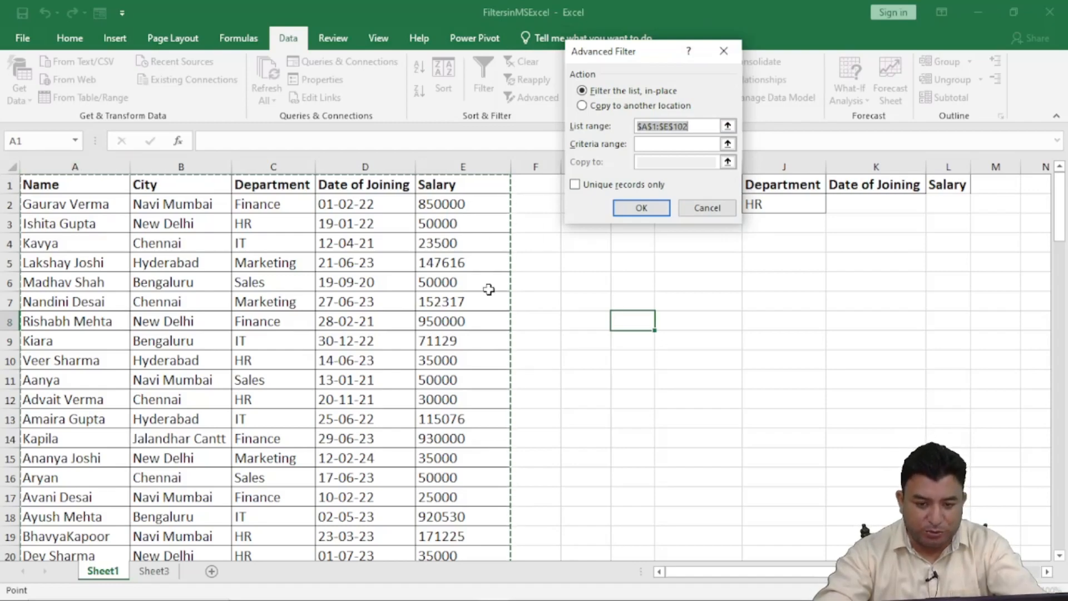
{"action": "scroll", "coordinate": [460, 471], "scroll_direction": "down", "scroll_amount": 16}
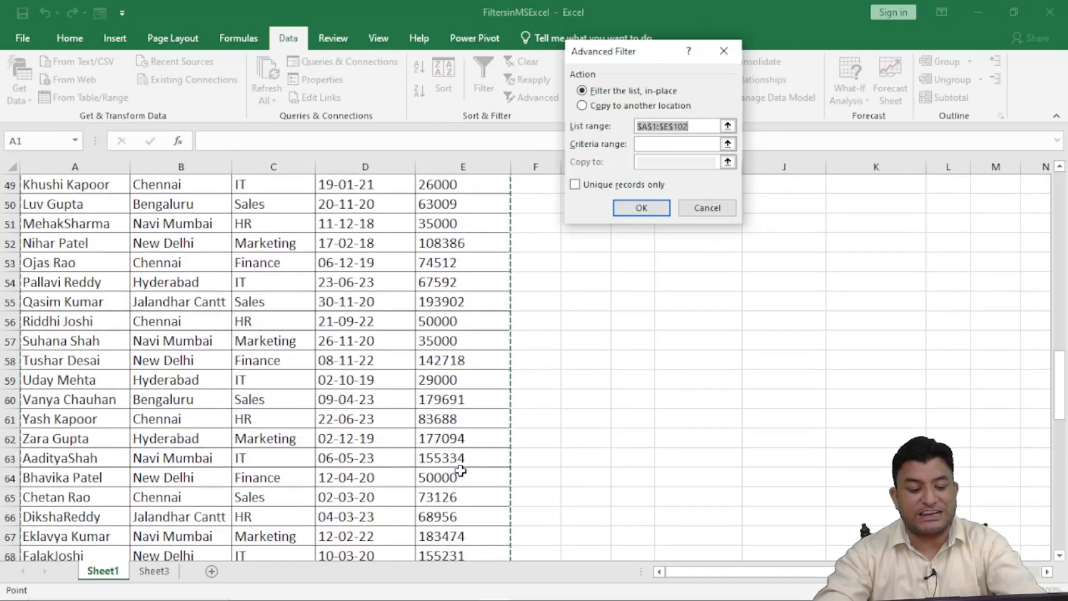
{"action": "scroll", "coordinate": [460, 471], "scroll_direction": "down", "scroll_amount": 19}
{"action": "scroll", "coordinate": [461, 471], "scroll_direction": "up", "scroll_amount": 9}
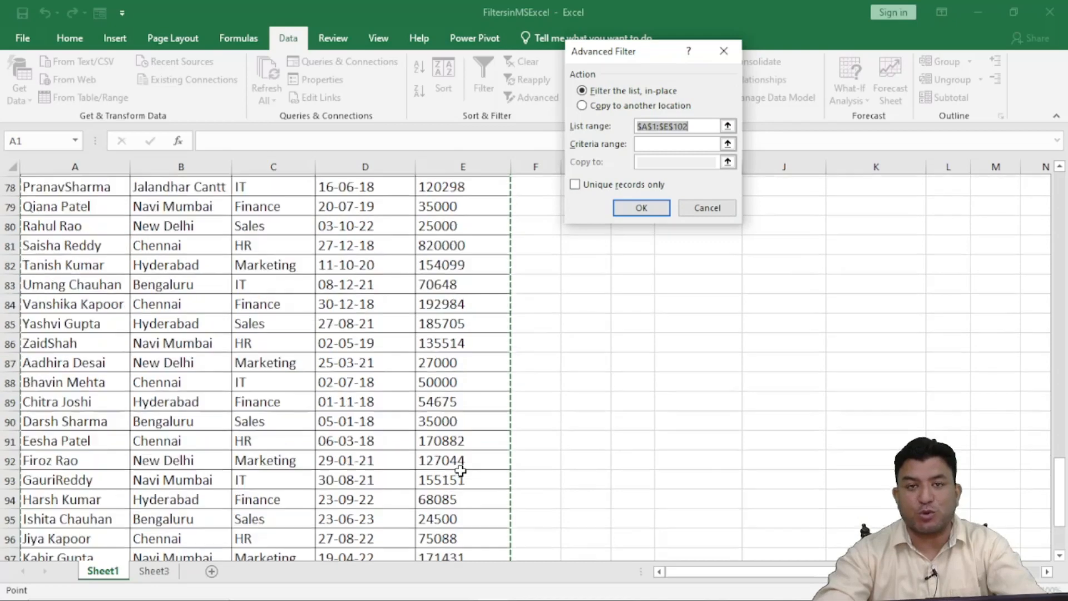
{"action": "scroll", "coordinate": [461, 470], "scroll_direction": "up", "scroll_amount": 20}
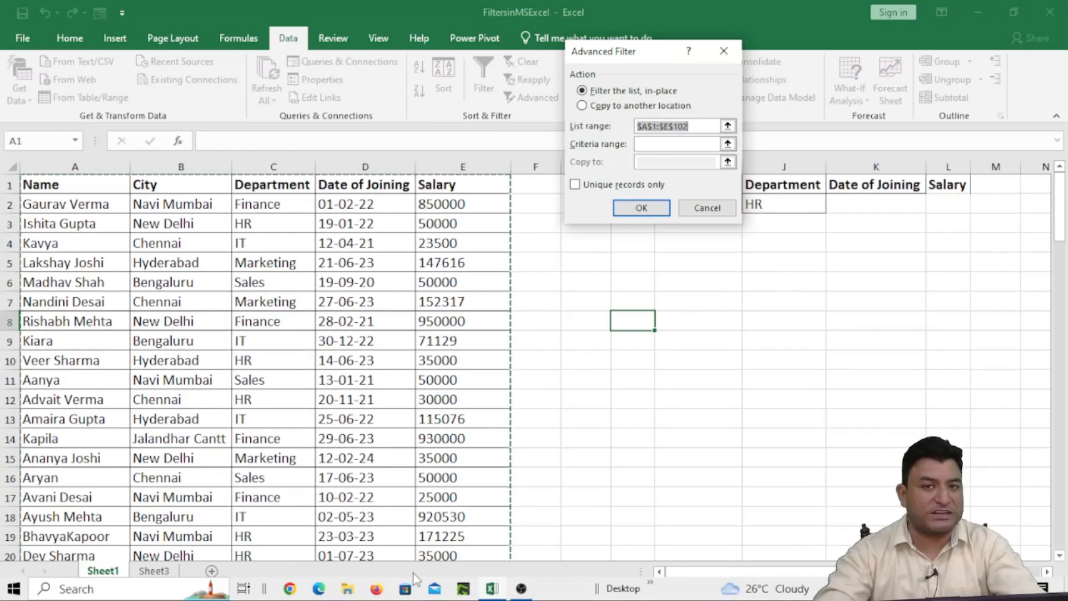
{"action": "left_click", "coordinate": [661, 146]}
{"action": "left_click_drag", "start_coordinate": [627, 54], "coordinate": [604, 246]}
{"action": "left_click_drag", "start_coordinate": [631, 178], "coordinate": [946, 205]}
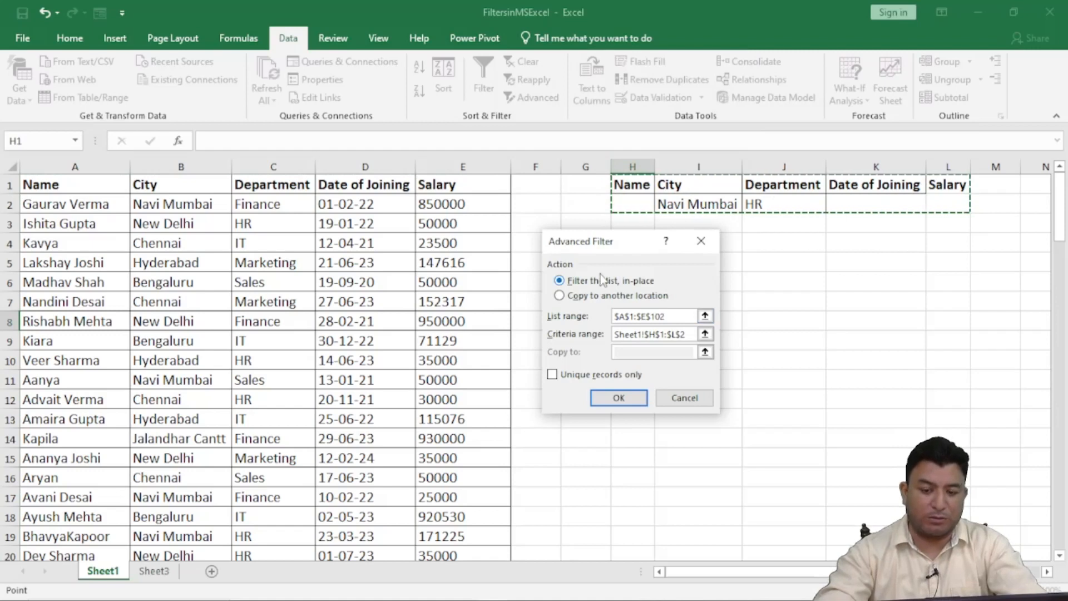
{"action": "left_click_drag", "start_coordinate": [611, 239], "coordinate": [537, 49]}
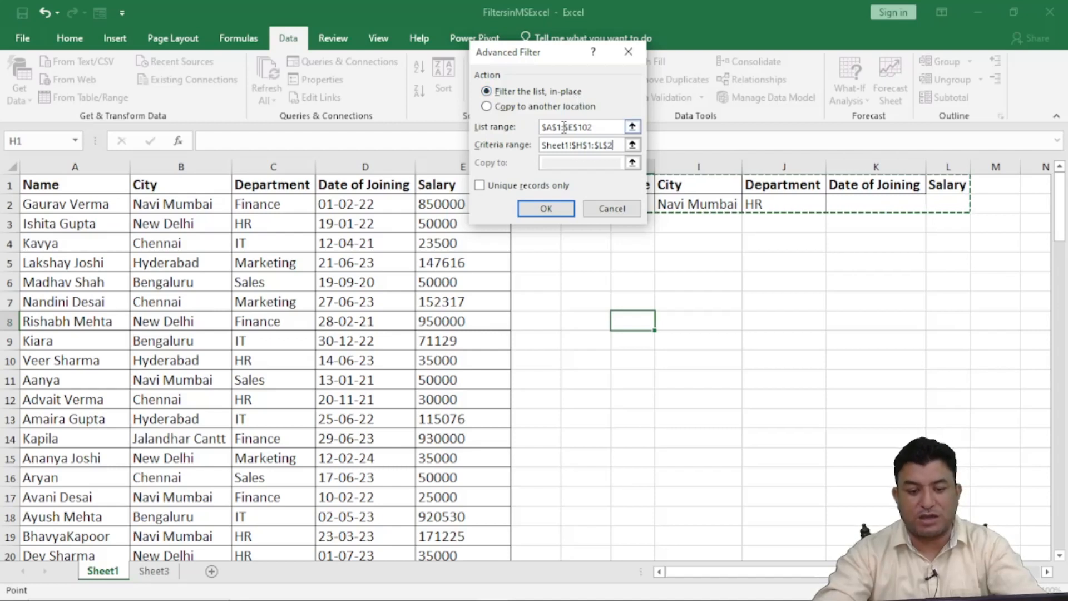
{"action": "left_click", "coordinate": [546, 210]}
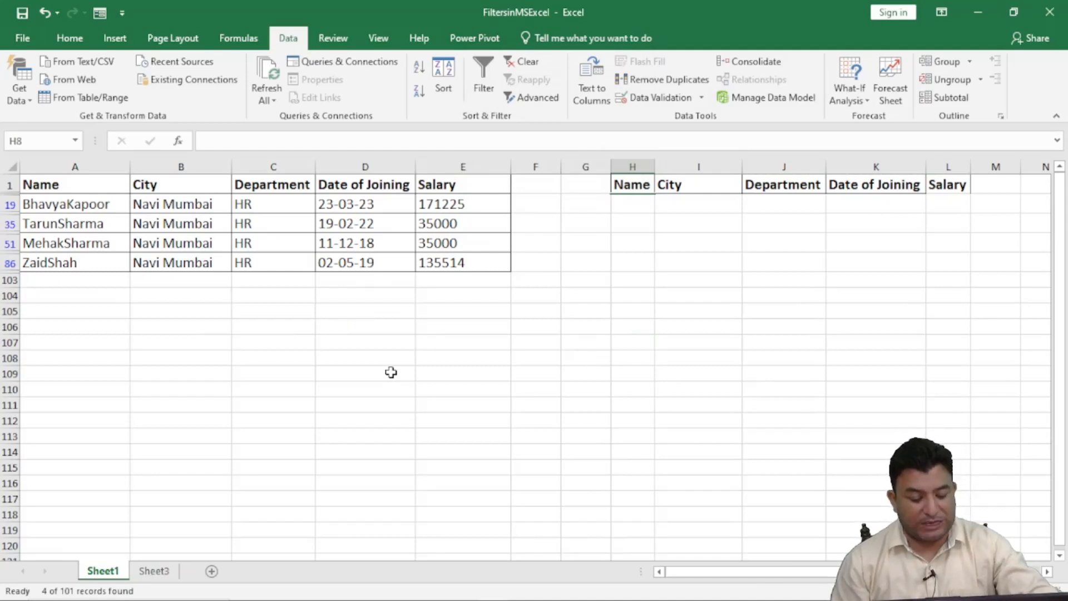
{"action": "key", "text": "ctrl+z"}
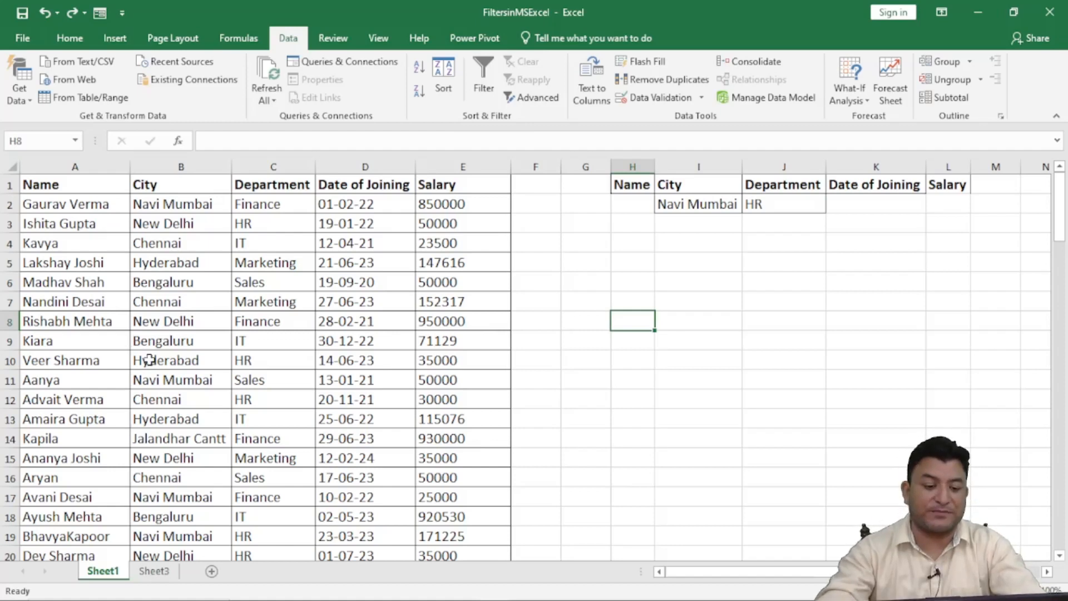
Start an Advanced Filter on the employee table and set its criteria range to H1:L2 on Sheet1
{"action": "left_click", "coordinate": [176, 329]}
{"action": "key", "text": "alt+a"}
{"action": "key", "text": "q"}
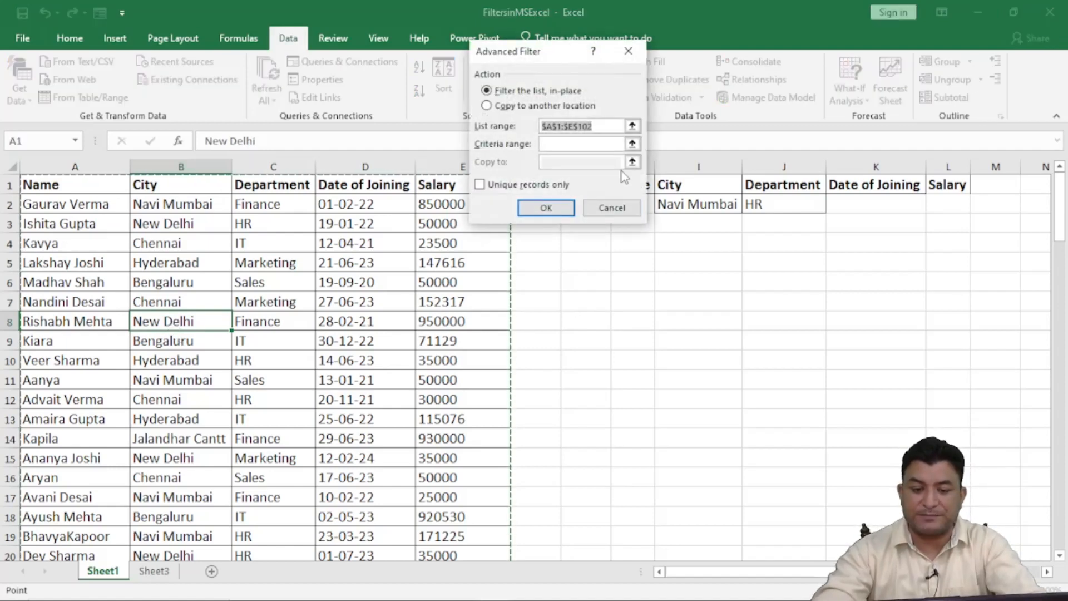
{"action": "left_click", "coordinate": [570, 144]}
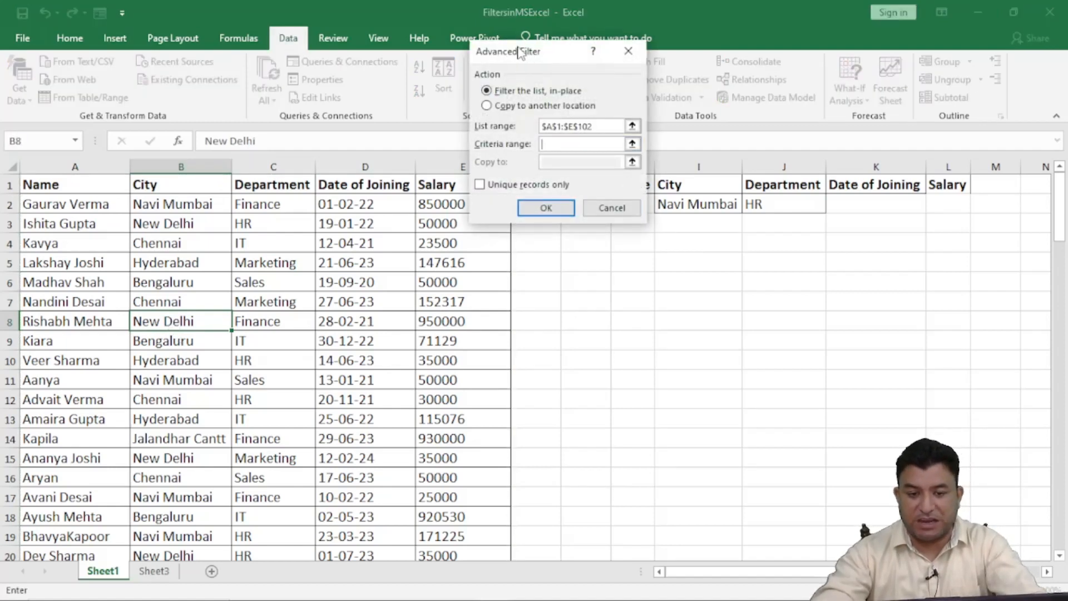
{"action": "left_click_drag", "start_coordinate": [521, 52], "coordinate": [298, 51]}
{"action": "left_click_drag", "start_coordinate": [635, 187], "coordinate": [944, 207]}
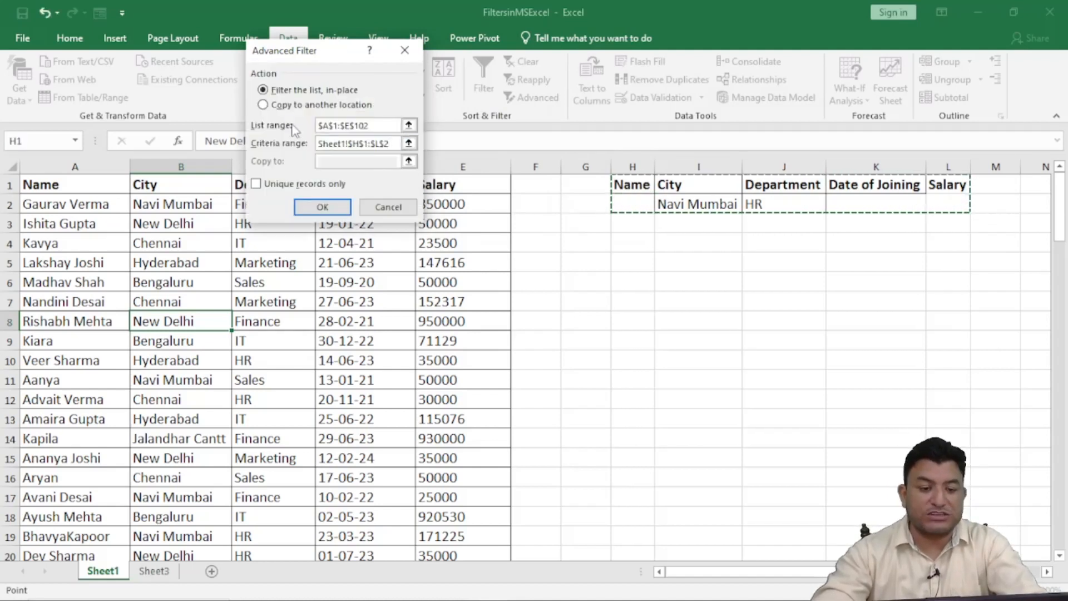
Copy the filtered records to another location starting at cell A104, and view the extracted rows below the table
{"action": "left_click", "coordinate": [280, 106]}
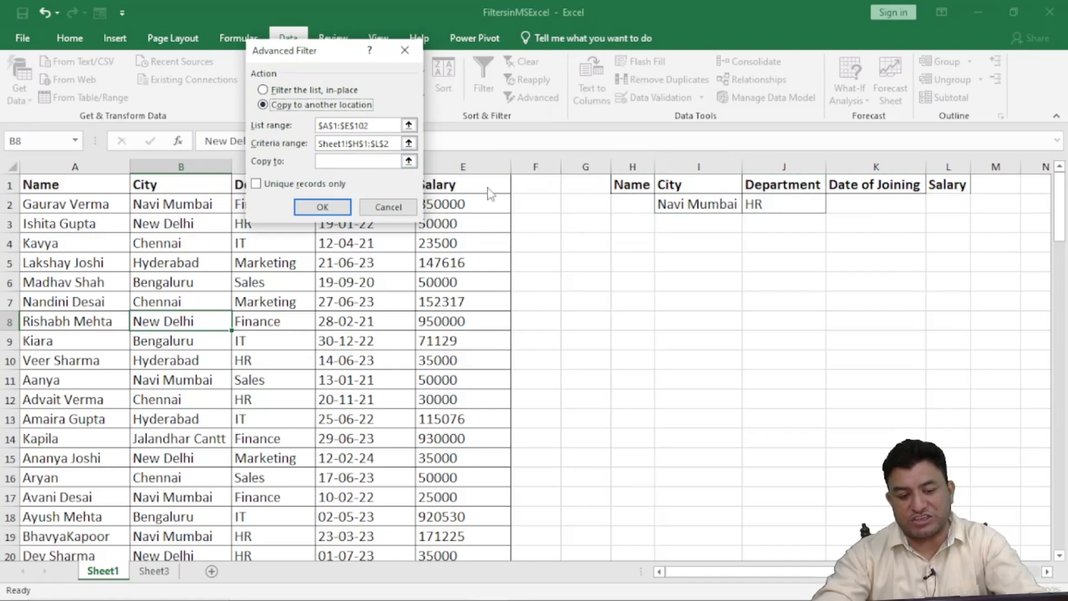
{"action": "left_click", "coordinate": [341, 162]}
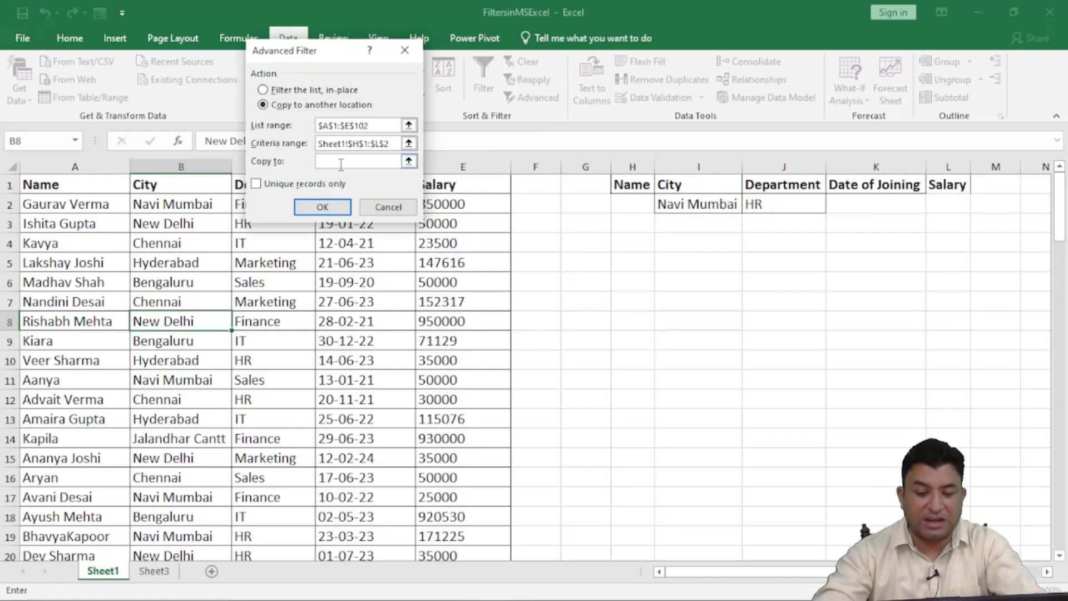
{"action": "scroll", "coordinate": [298, 303], "scroll_direction": "down", "scroll_amount": 16}
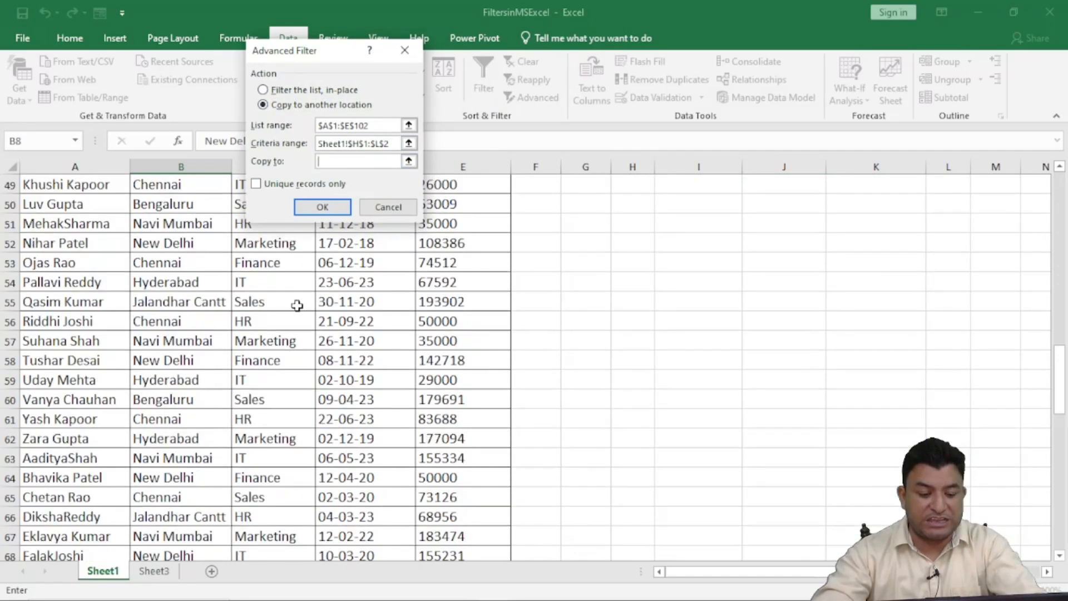
{"action": "scroll", "coordinate": [297, 304], "scroll_direction": "down", "scroll_amount": 16}
{"action": "left_click", "coordinate": [98, 315]}
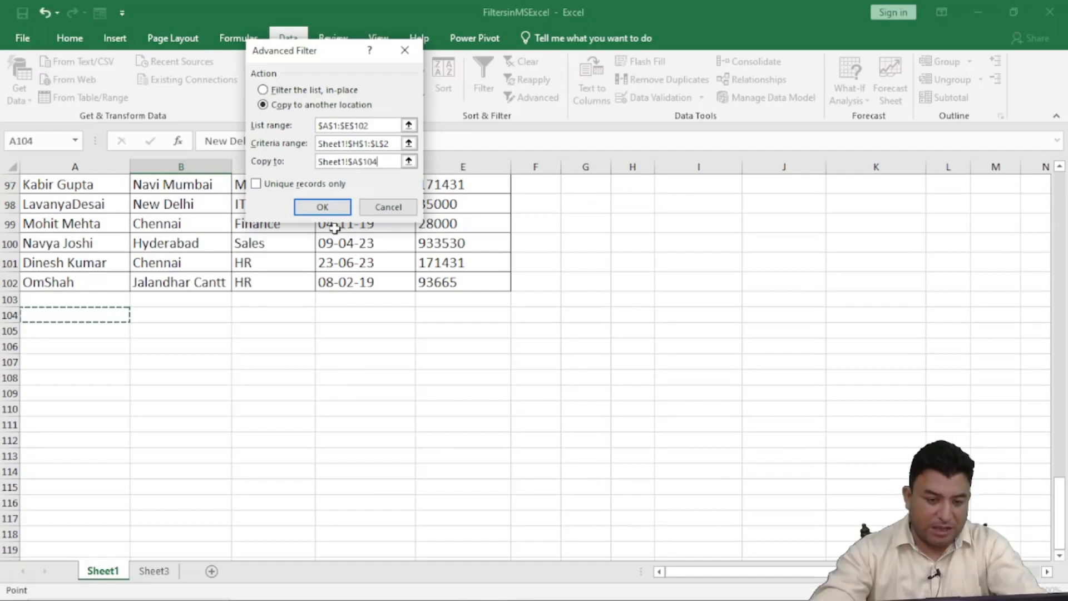
{"action": "left_click", "coordinate": [323, 207]}
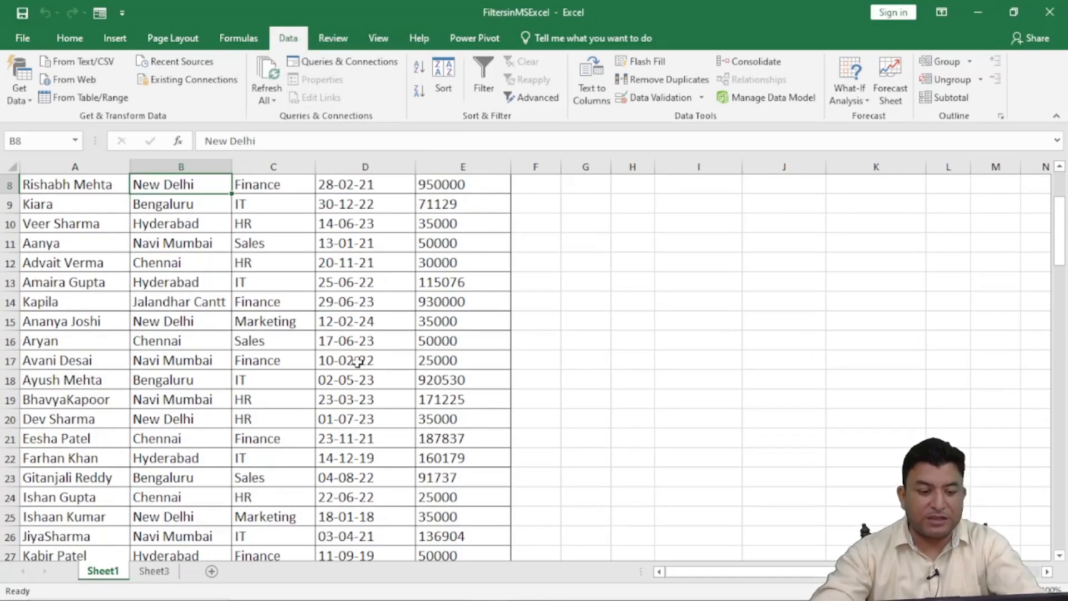
{"action": "scroll", "coordinate": [358, 363], "scroll_direction": "down", "scroll_amount": 20}
{"action": "scroll", "coordinate": [356, 364], "scroll_direction": "up", "scroll_amount": 3}
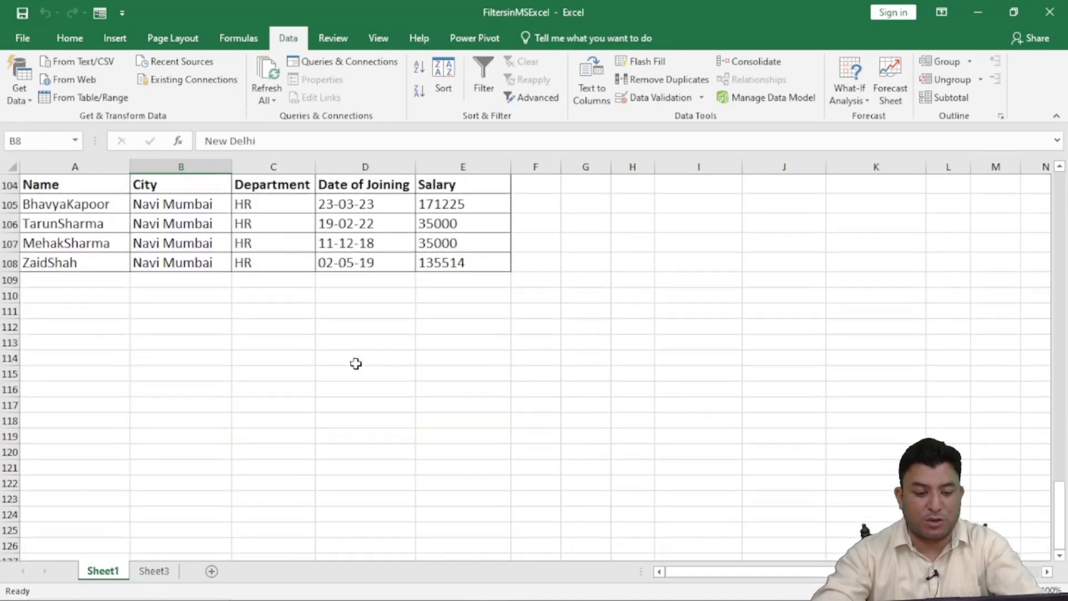
Delete rows 104 to 108, which hold the extracted records below the employee table
{"action": "scroll", "coordinate": [356, 363], "scroll_direction": "up", "scroll_amount": 3}
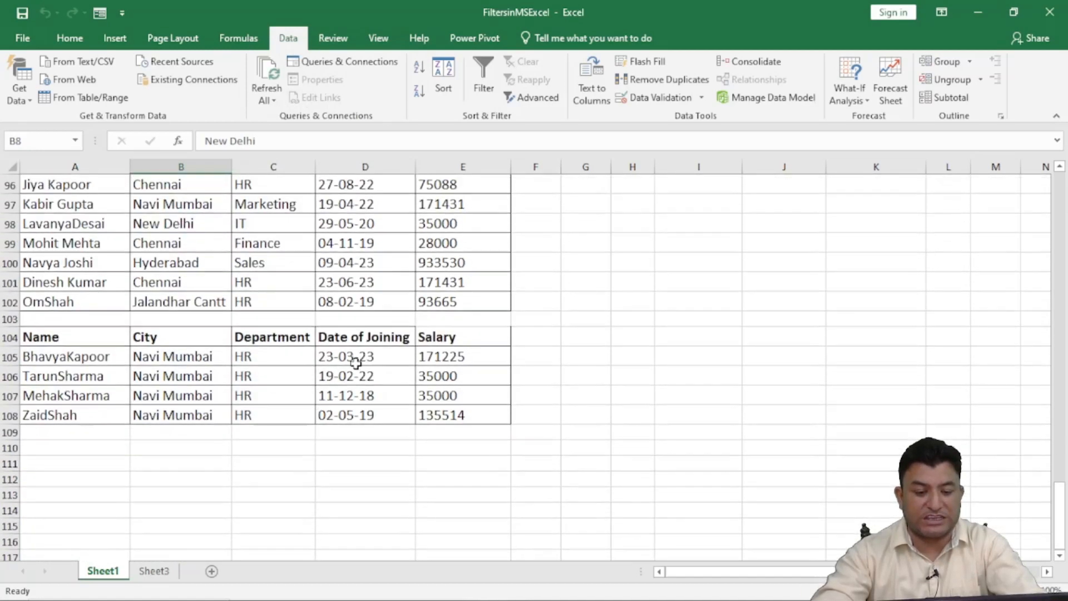
{"action": "left_click", "coordinate": [148, 376]}
{"action": "left_click", "coordinate": [286, 375]}
{"action": "left_click_drag", "start_coordinate": [10, 335], "coordinate": [10, 416]}
{"action": "right_click", "coordinate": [89, 320]}
{"action": "key", "text": "Escape"}
{"action": "left_click_drag", "start_coordinate": [10, 337], "coordinate": [13, 415]}
{"action": "right_click", "coordinate": [53, 387]}
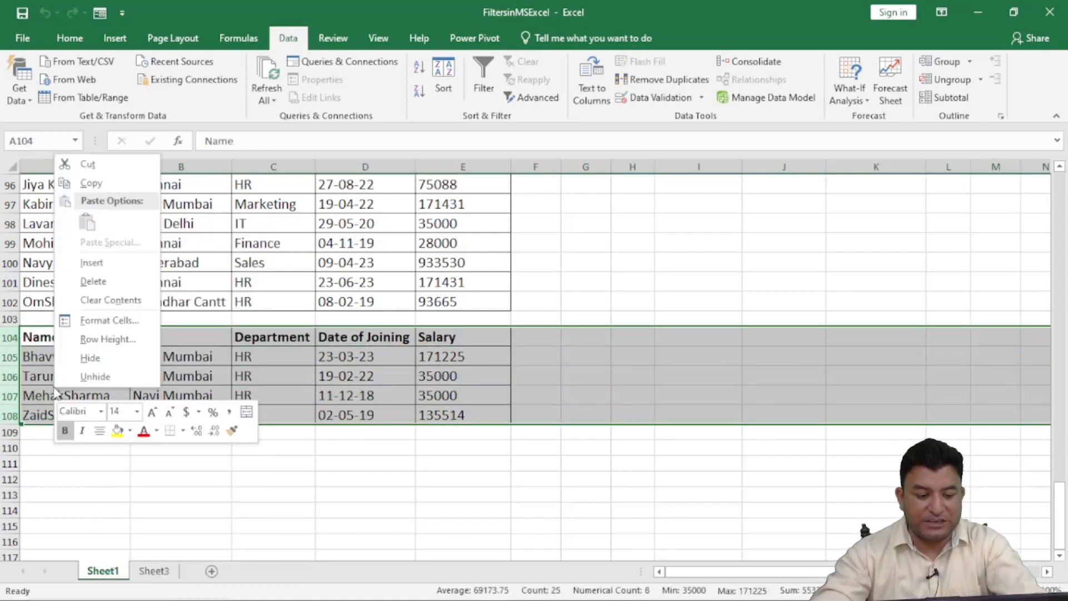
{"action": "left_click", "coordinate": [93, 281]}
Start an Advanced Filter from Sheet1 on list range A1:E102 with criteria range H1:L2, set to copy to another location
{"action": "scroll", "coordinate": [251, 418], "scroll_direction": "up", "scroll_amount": 20}
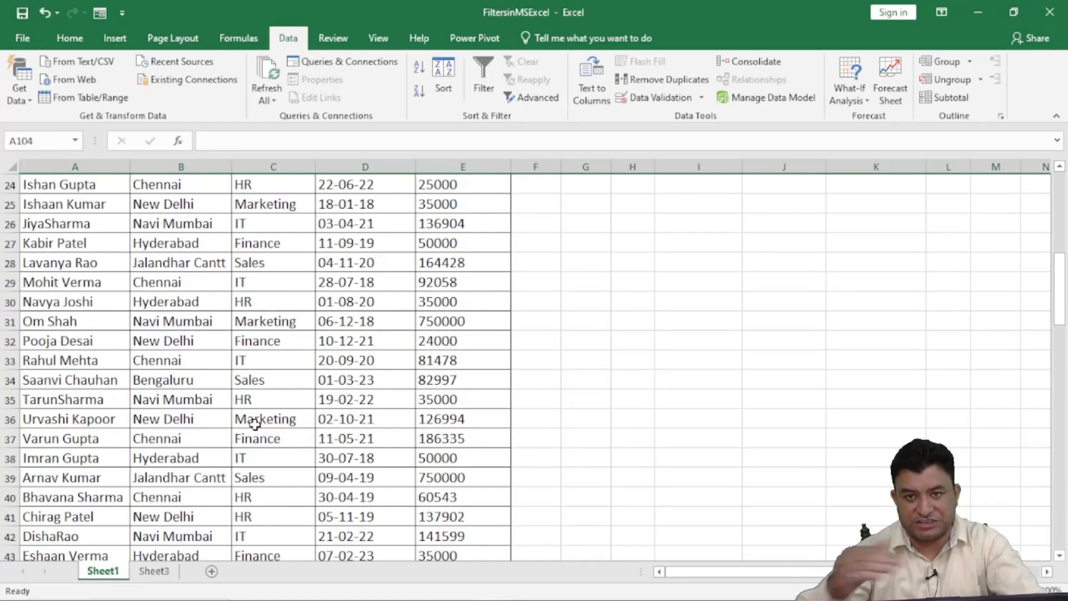
{"action": "scroll", "coordinate": [255, 424], "scroll_direction": "up", "scroll_amount": 8}
{"action": "left_click", "coordinate": [736, 270]}
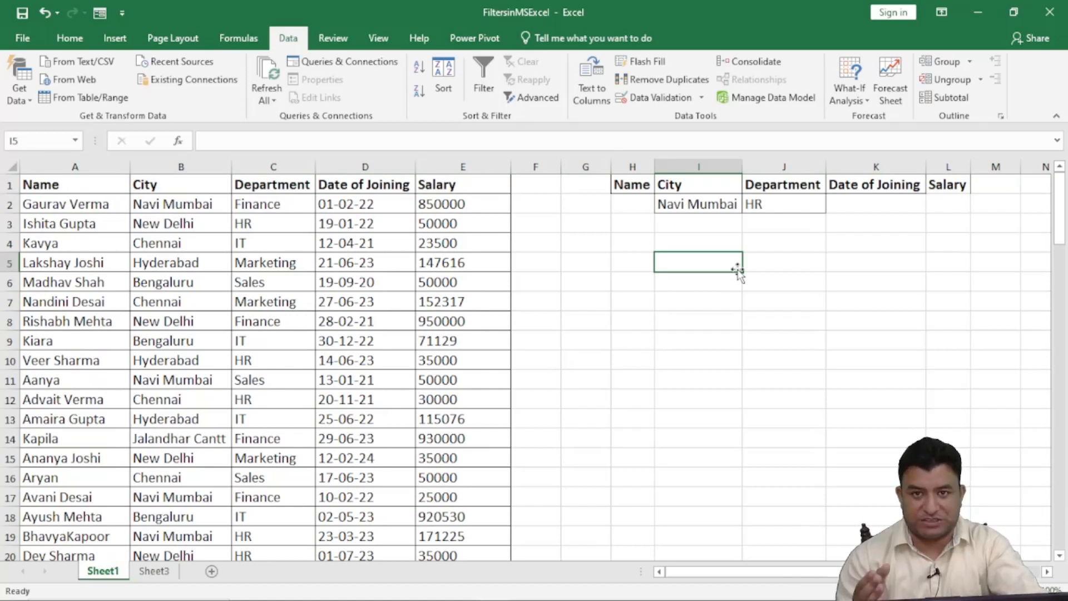
{"action": "left_click", "coordinate": [285, 304]}
{"action": "key", "text": "alt+a"}
{"action": "key", "text": "q"}
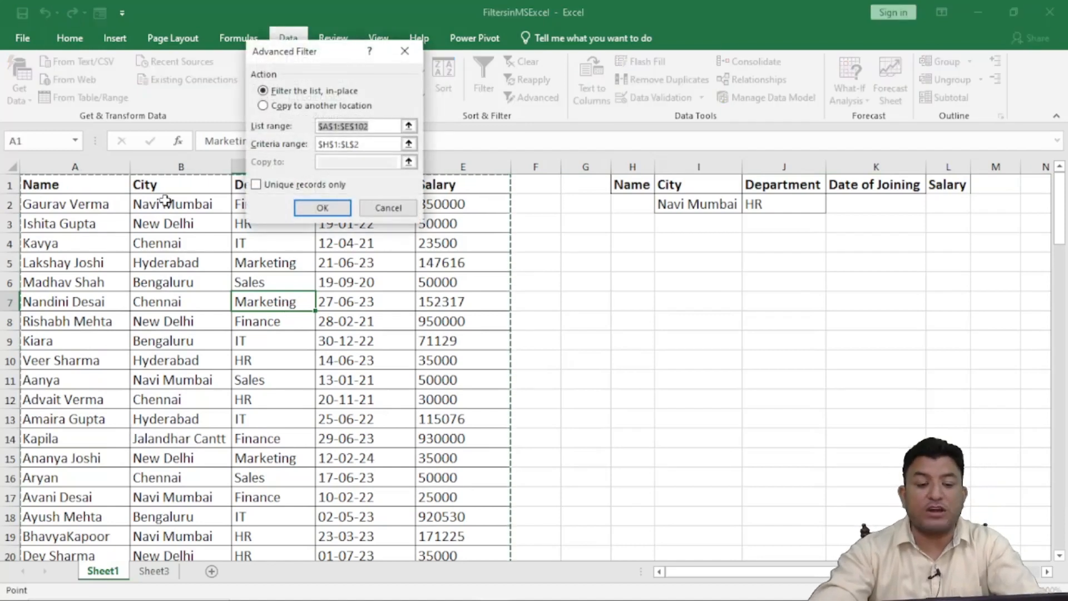
{"action": "left_click", "coordinate": [263, 106]}
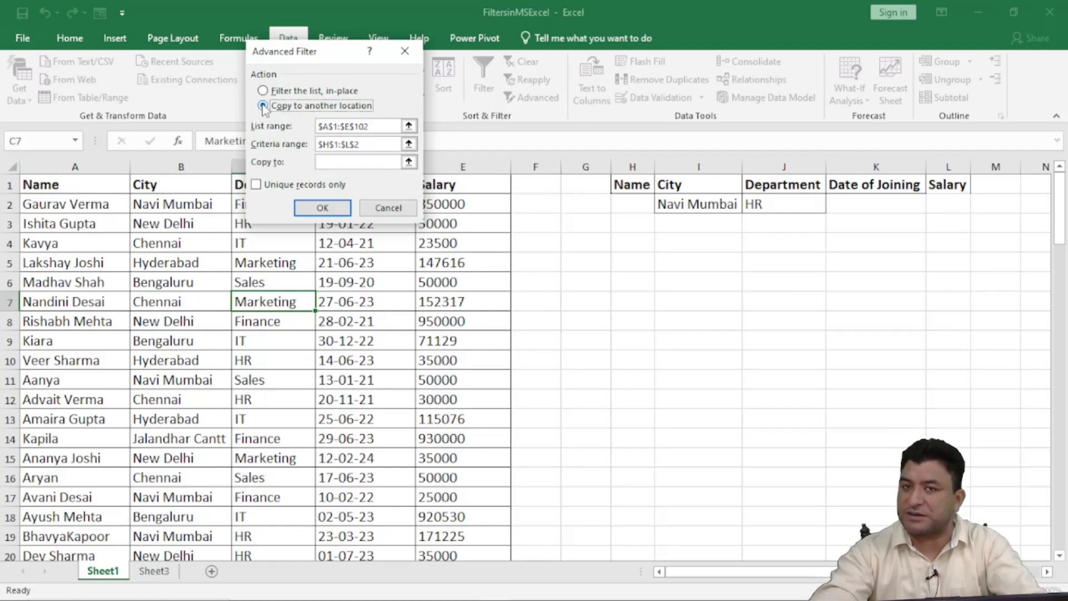
{"action": "left_click", "coordinate": [365, 144]}
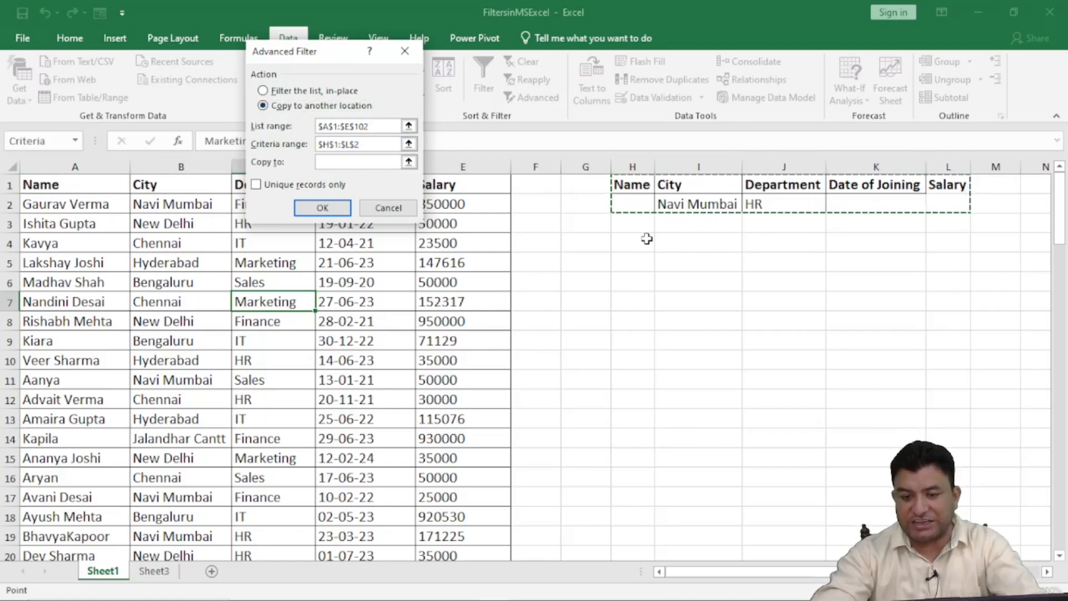
Try to copy the filtered records from Sheet1 to cell A1 on Sheet3
{"action": "left_click", "coordinate": [324, 162]}
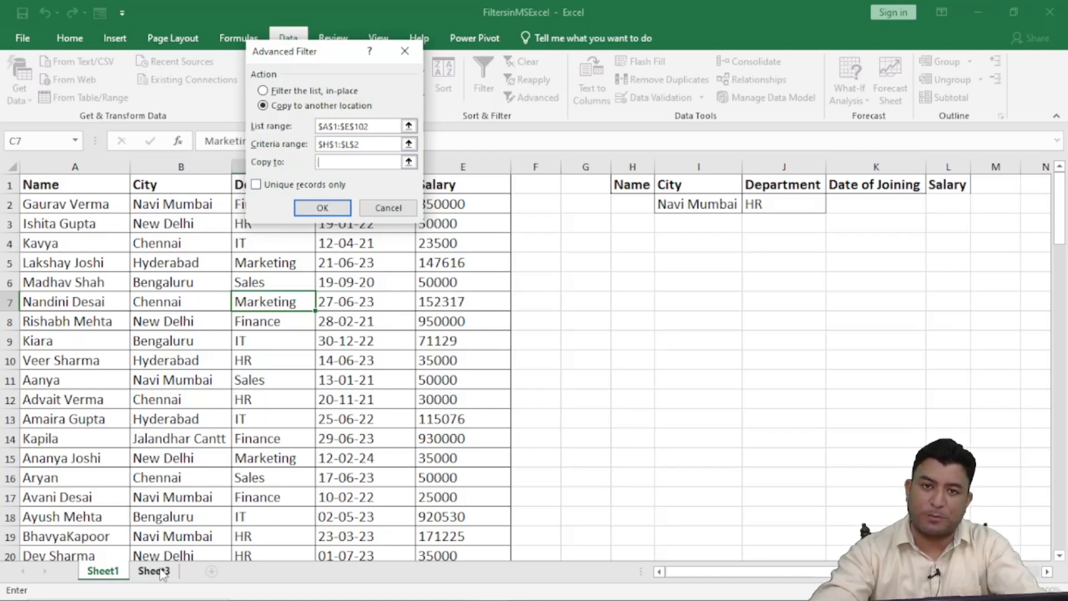
{"action": "left_click", "coordinate": [162, 573]}
{"action": "left_click", "coordinate": [44, 183]}
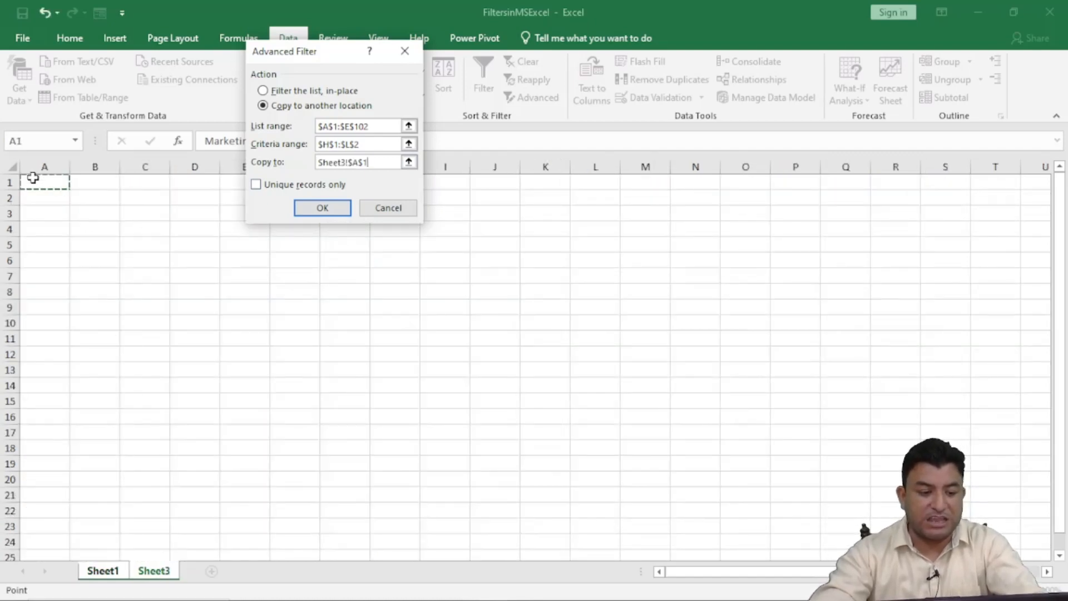
{"action": "left_click", "coordinate": [323, 208]}
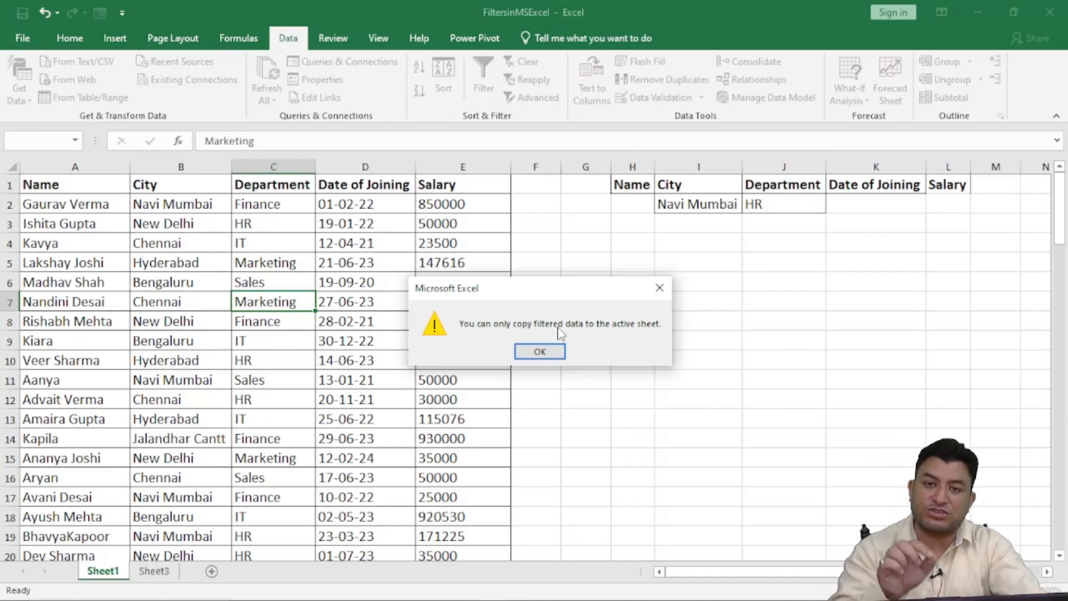
{"action": "left_click", "coordinate": [539, 350]}
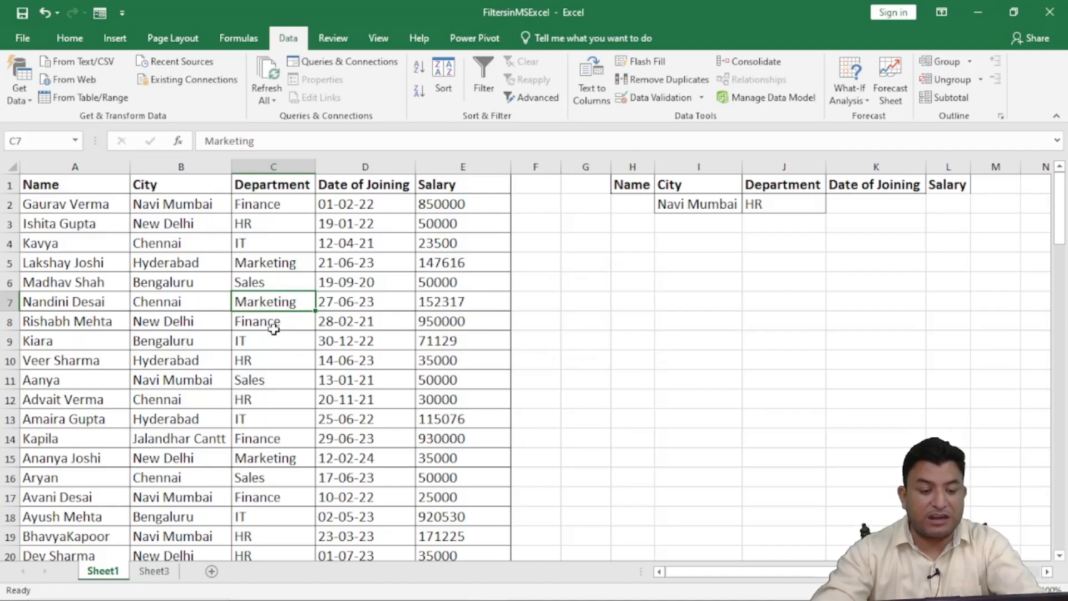
{"action": "left_click", "coordinate": [271, 365]}
{"action": "key", "text": "alt"}
{"action": "key", "text": "a"}
{"action": "key", "text": "q"}
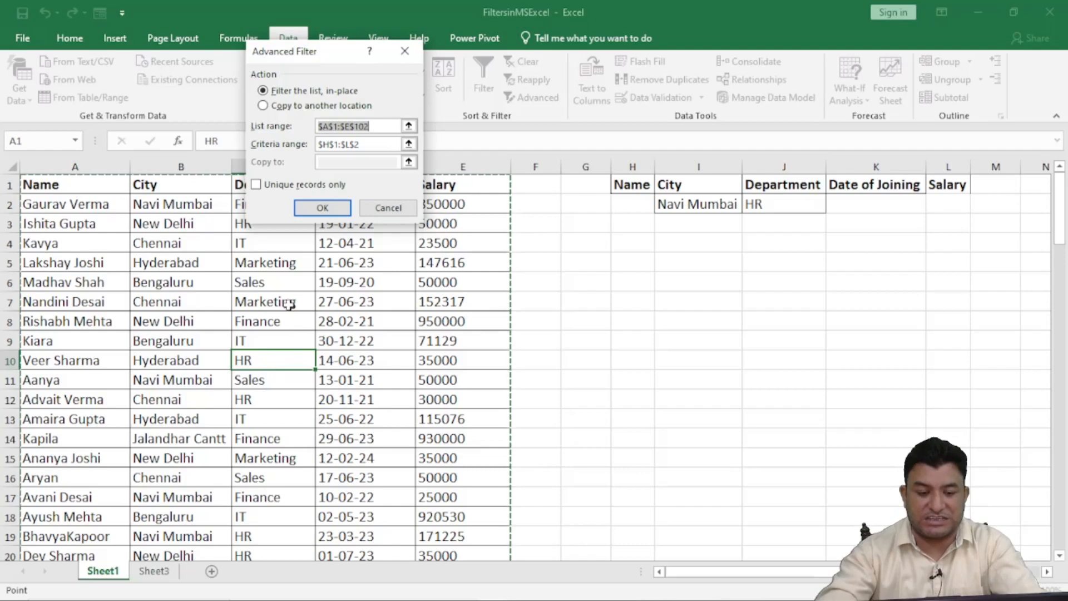
{"action": "left_click", "coordinate": [412, 211]}
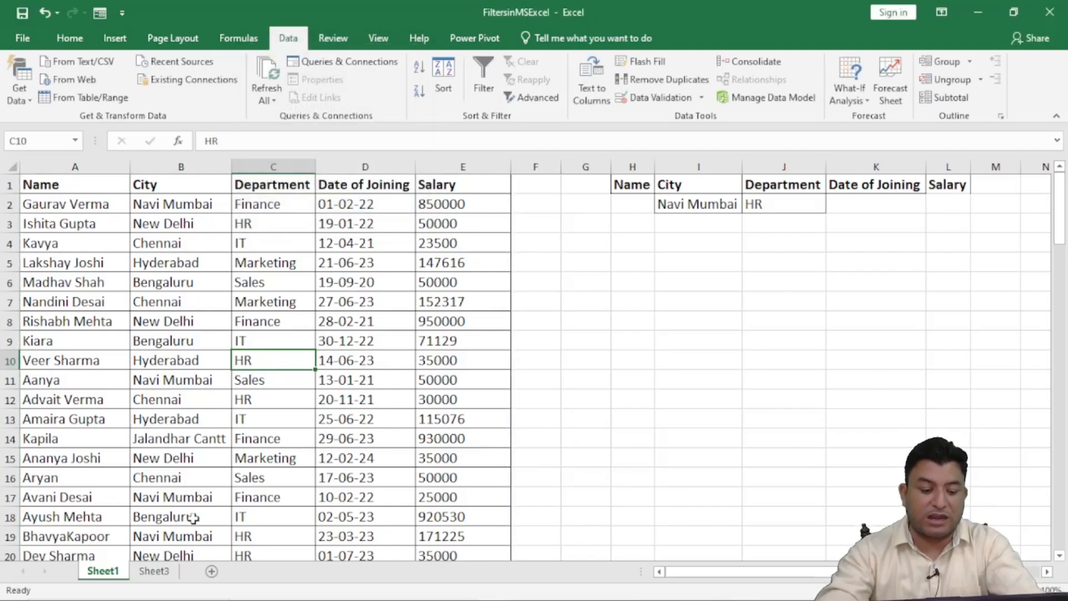
Start an Advanced Filter from cell A1 on the empty Sheet3, using Sheet1 cells A1:E102 as the list range
{"action": "left_click", "coordinate": [162, 572]}
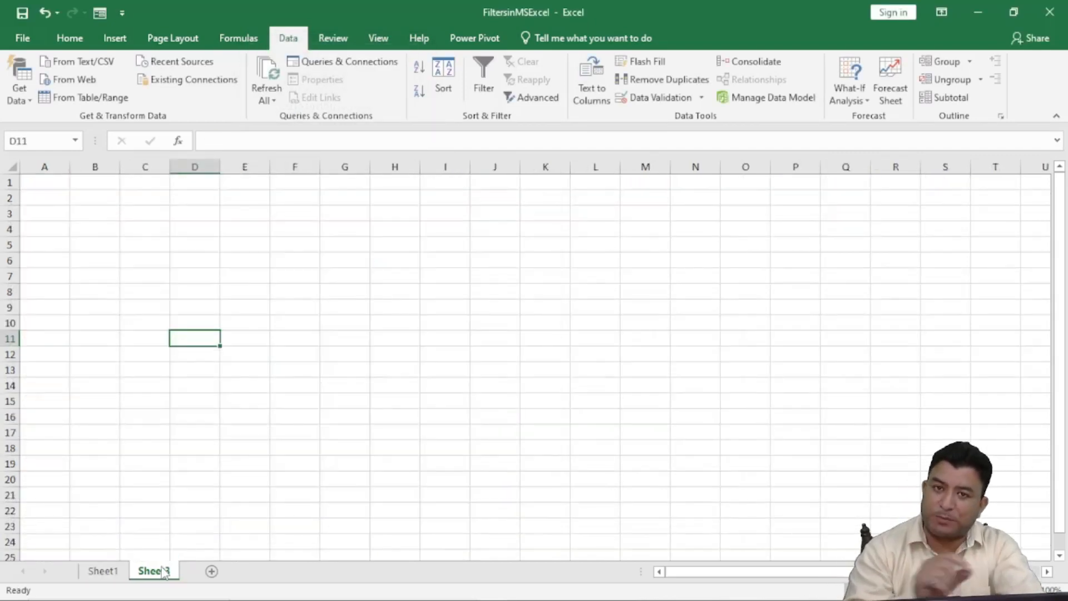
{"action": "left_click", "coordinate": [36, 182]}
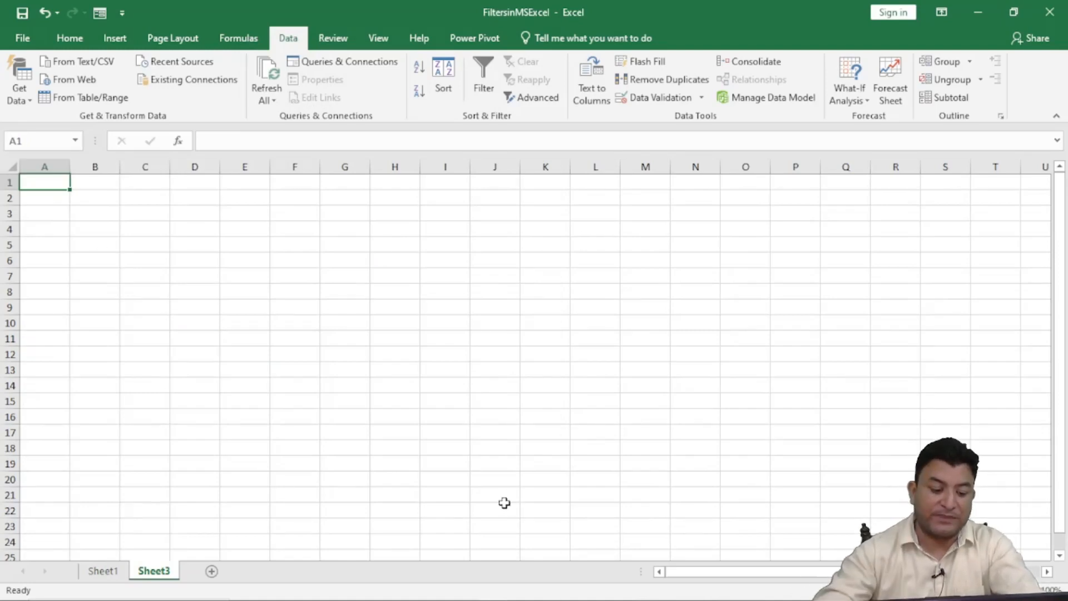
{"action": "left_click", "coordinate": [103, 571]}
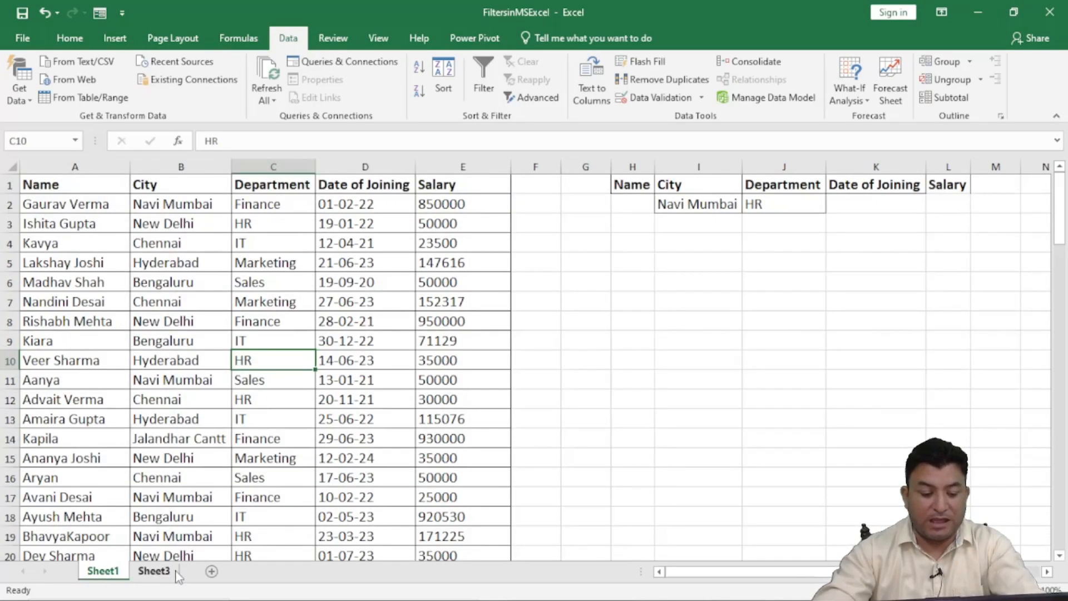
{"action": "left_click", "coordinate": [154, 571]}
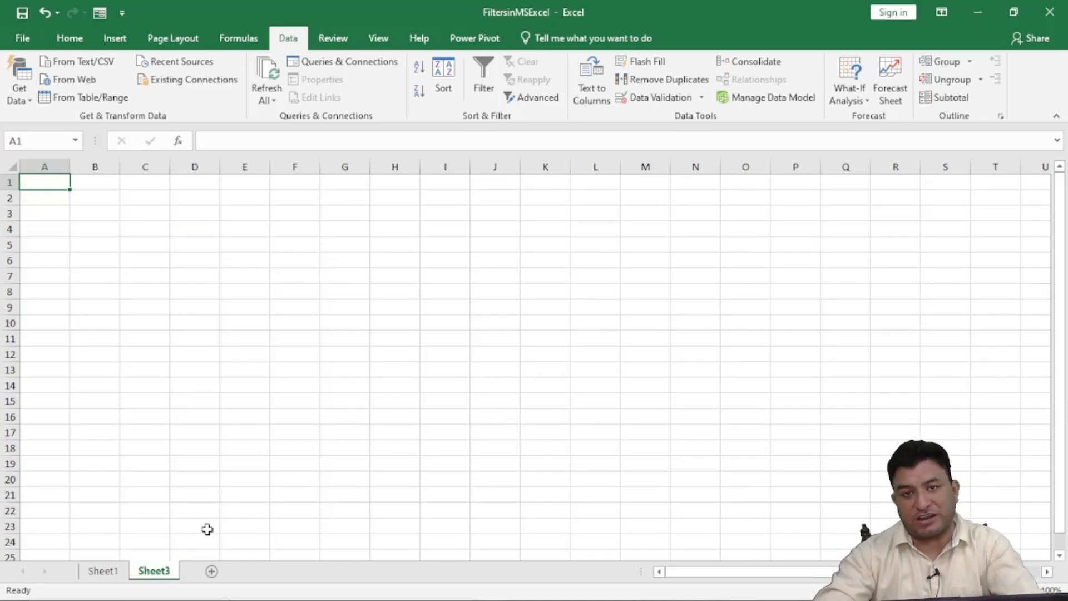
{"action": "key", "text": "alt"}
{"action": "key", "text": "a"}
{"action": "key", "text": "q"}
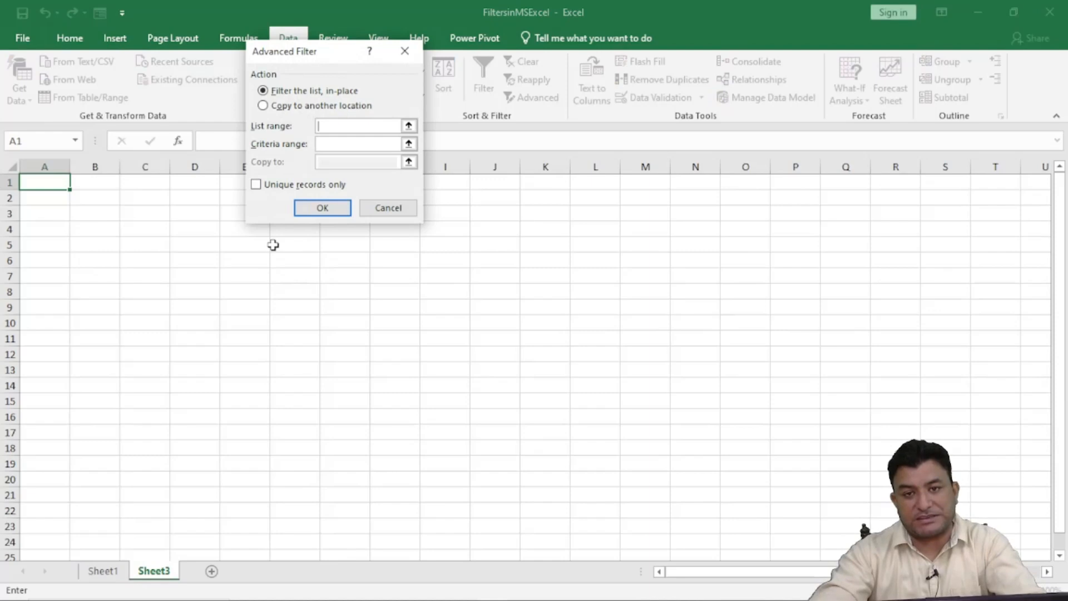
{"action": "left_click_drag", "start_coordinate": [325, 55], "coordinate": [395, 49]}
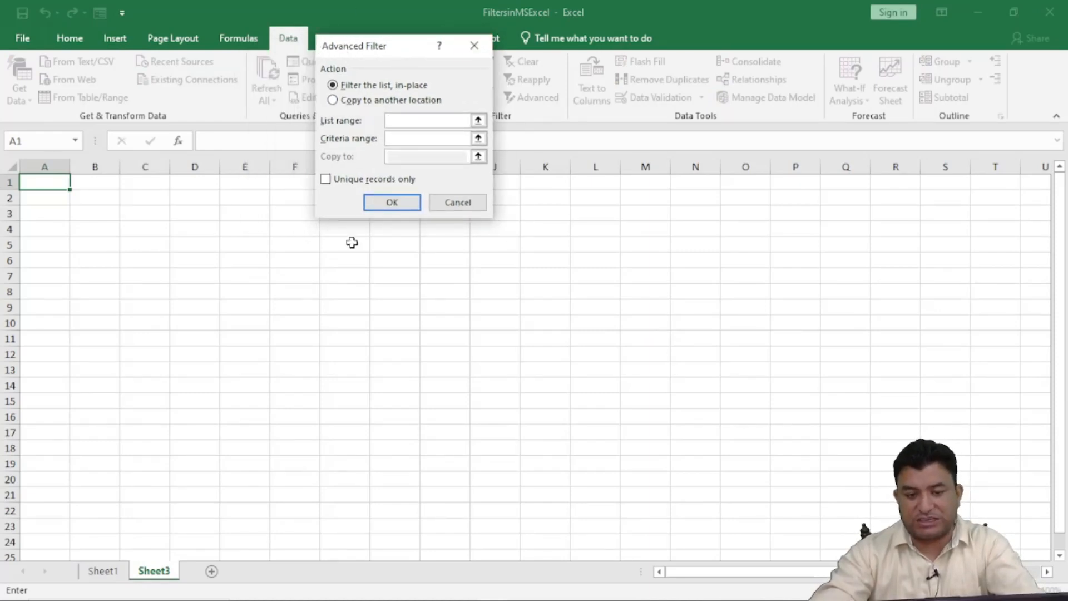
{"action": "left_click", "coordinate": [103, 575]}
{"action": "left_click_drag", "start_coordinate": [29, 177], "coordinate": [479, 536]}
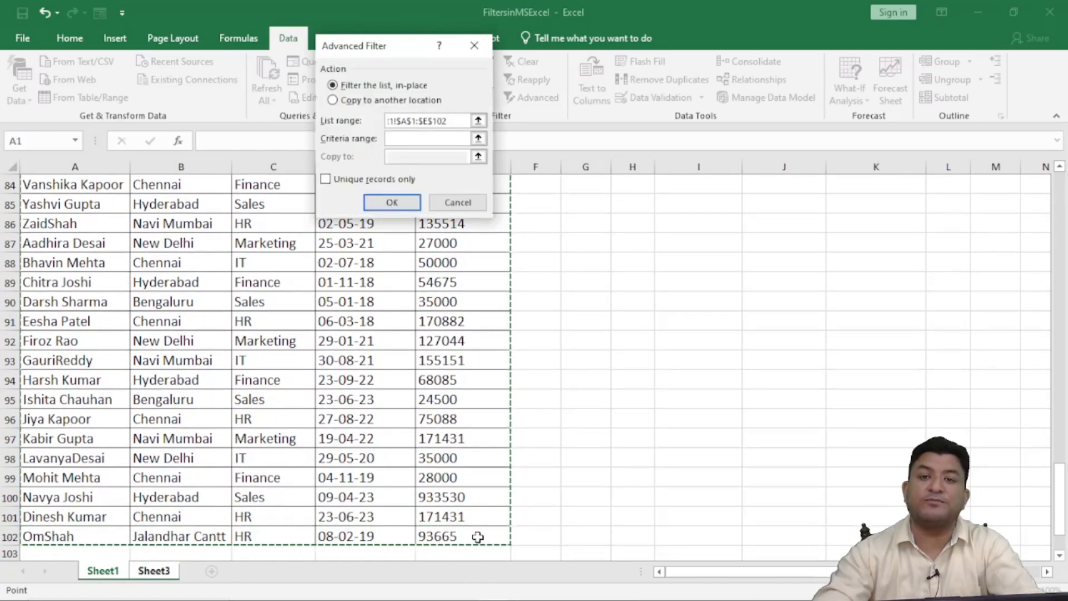
Set the Advanced Filter's criteria range to cells H1:L2 on Sheet1
{"action": "left_click", "coordinate": [399, 138]}
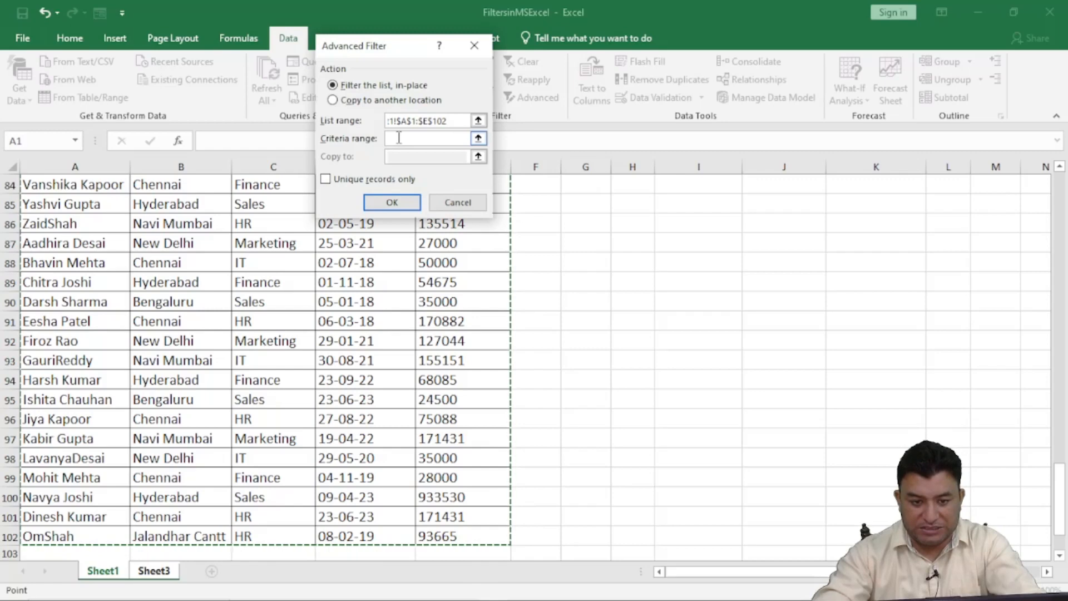
{"action": "left_click", "coordinate": [399, 137]}
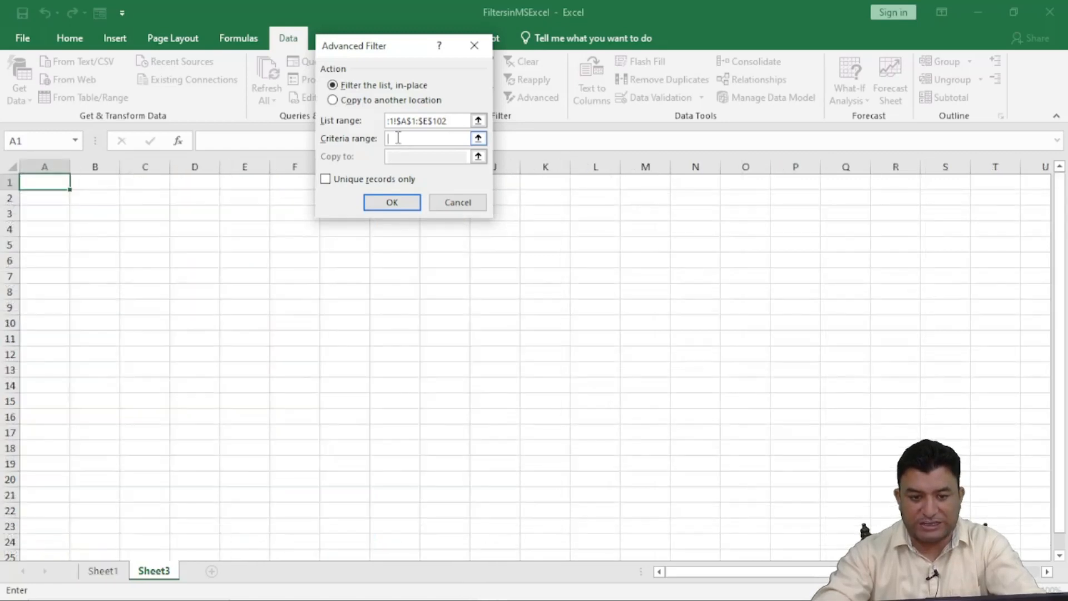
{"action": "left_click", "coordinate": [103, 570]}
{"action": "scroll", "coordinate": [716, 360], "scroll_direction": "up", "scroll_amount": 20}
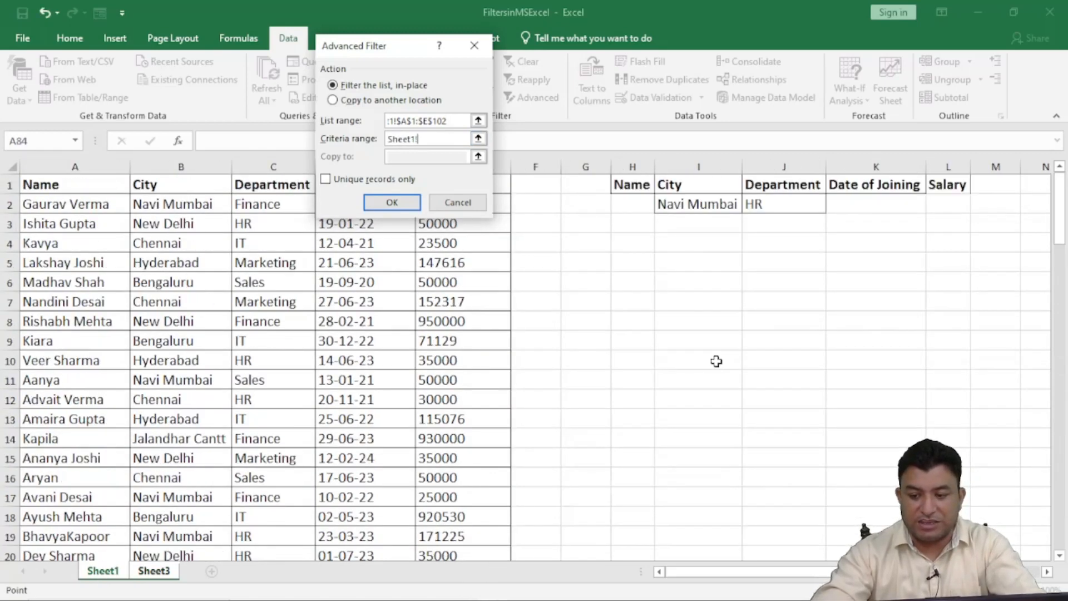
{"action": "left_click_drag", "start_coordinate": [632, 183], "coordinate": [937, 206]}
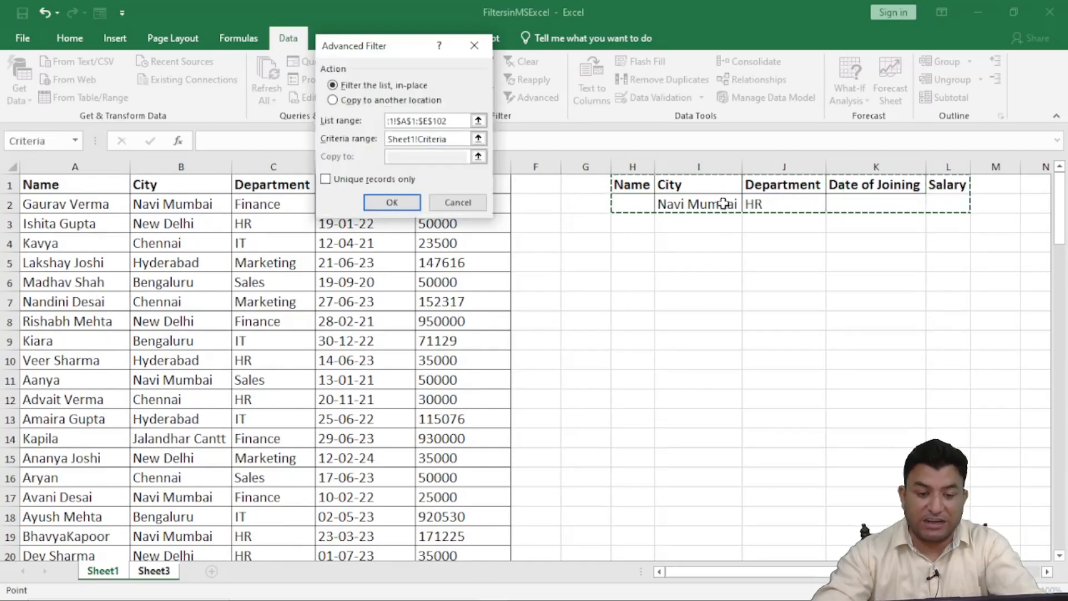
Copy the filtered records to another location, starting at cell A1 on Sheet3
{"action": "left_click", "coordinate": [333, 100]}
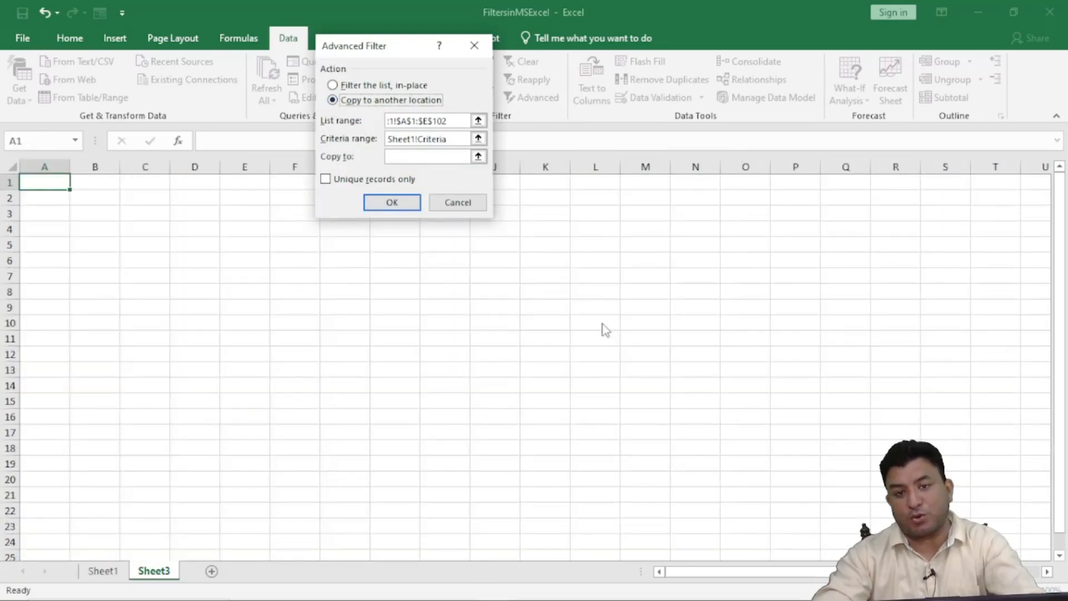
{"action": "left_click", "coordinate": [413, 158]}
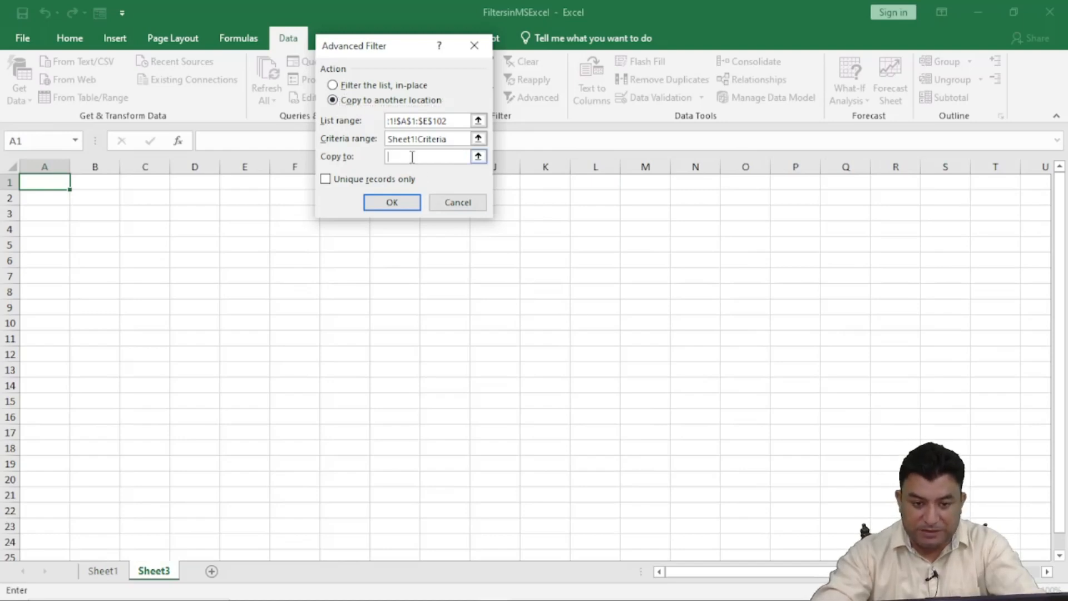
{"action": "left_click", "coordinate": [40, 184]}
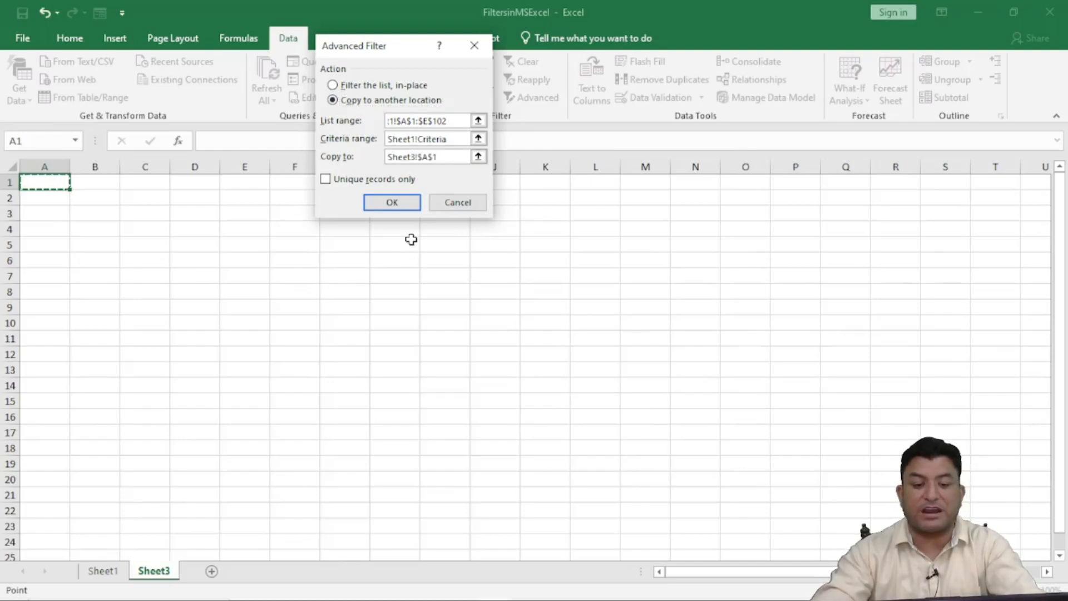
{"action": "left_click", "coordinate": [410, 202]}
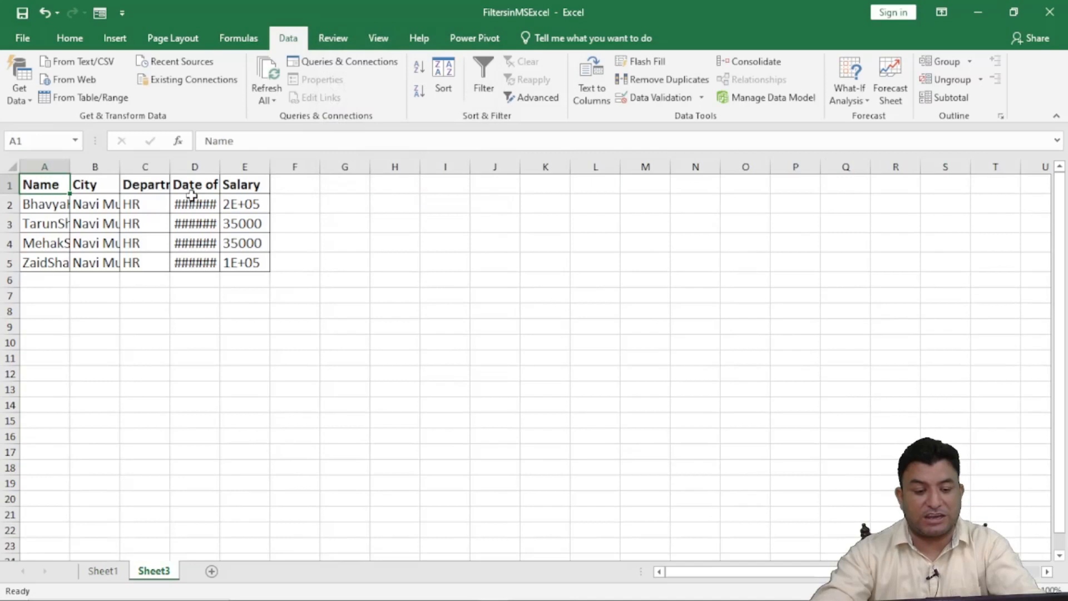
Auto-fit the widths of columns A to D on Sheet3 to their contents
{"action": "double_click", "coordinate": [219, 169]}
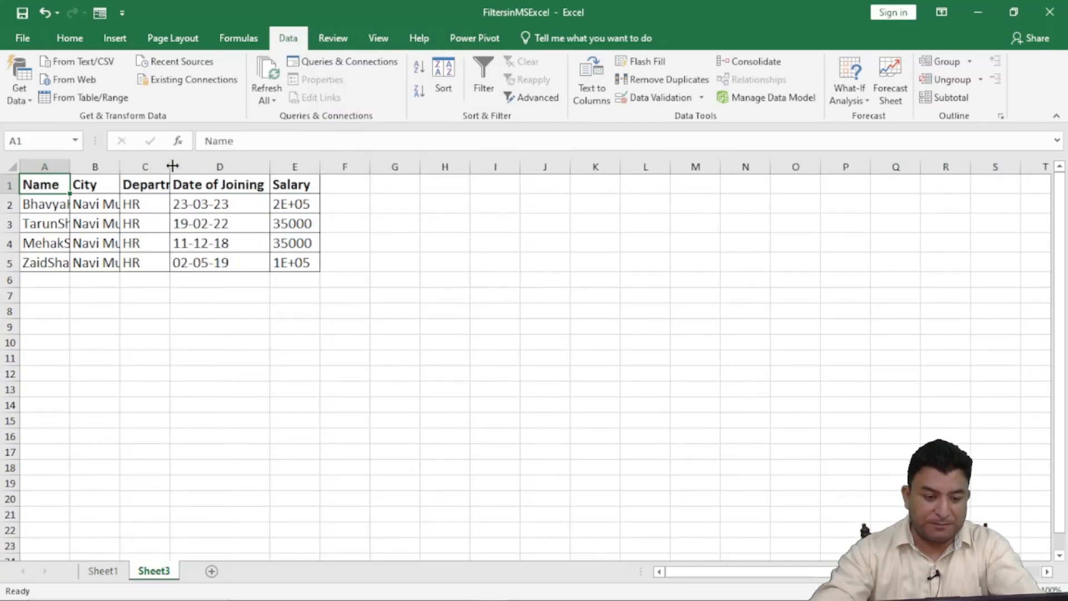
{"action": "double_click", "coordinate": [170, 167]}
{"action": "double_click", "coordinate": [120, 167]}
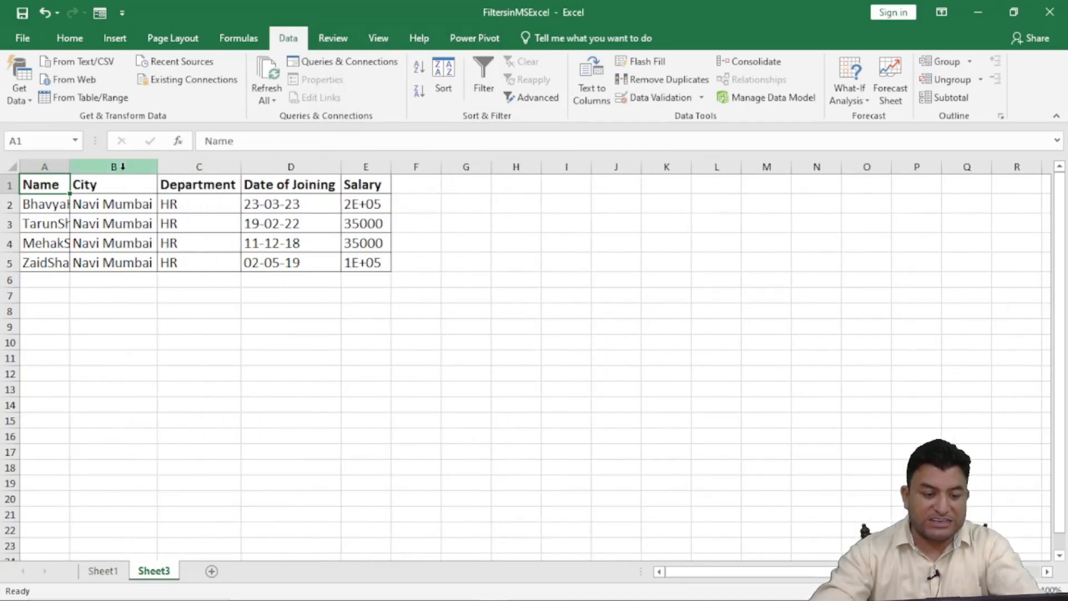
{"action": "double_click", "coordinate": [69, 167]}
{"action": "left_click", "coordinate": [161, 328]}
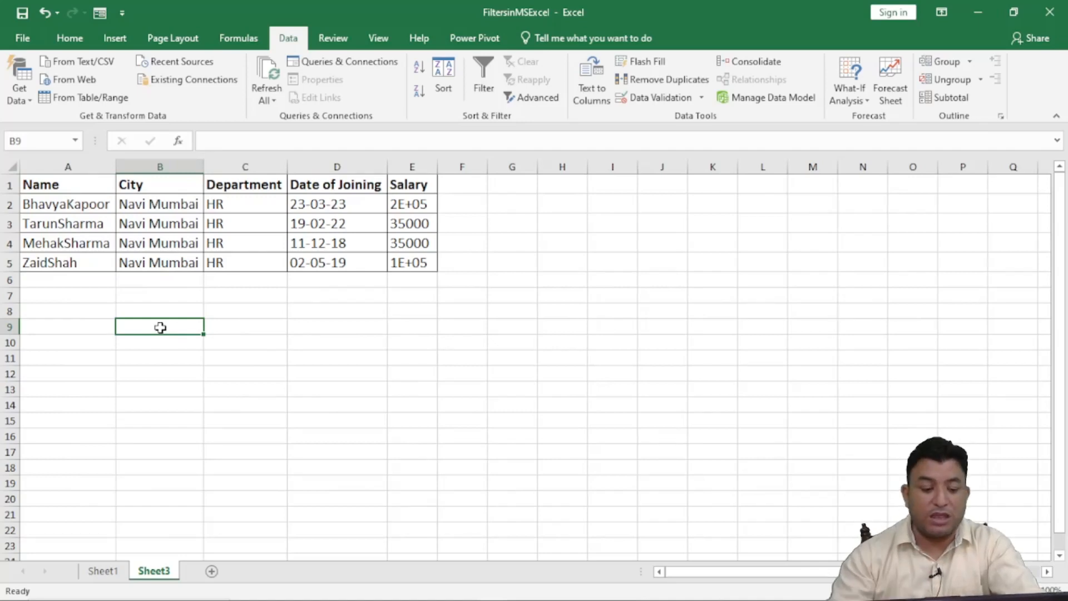
{"action": "left_click", "coordinate": [407, 339]}
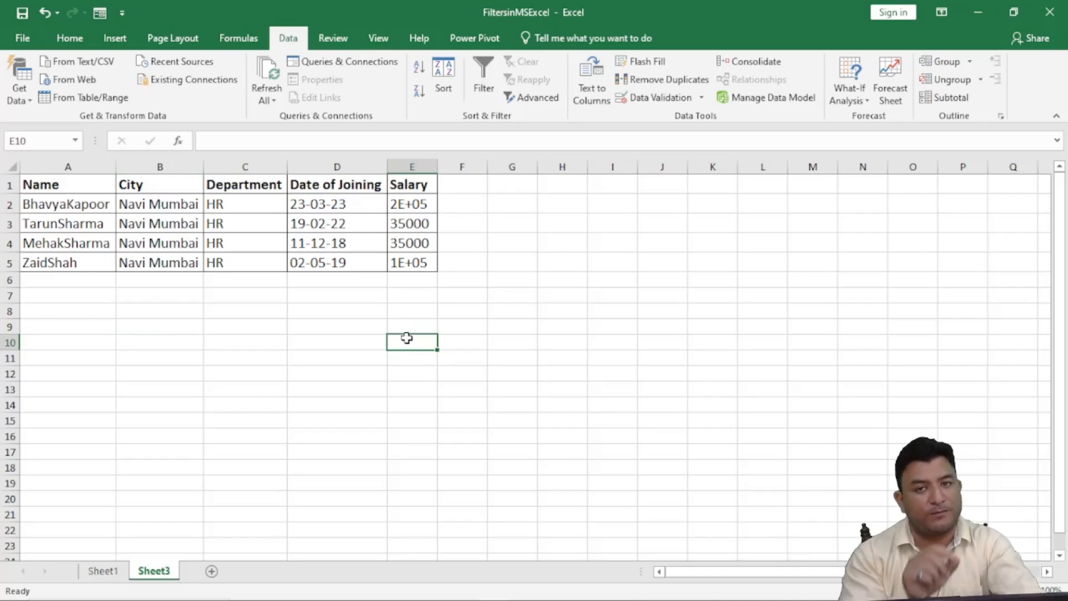
Delete columns A to E, which hold the extracted records on Sheet3
{"action": "left_click", "coordinate": [94, 574]}
{"action": "left_click", "coordinate": [158, 571]}
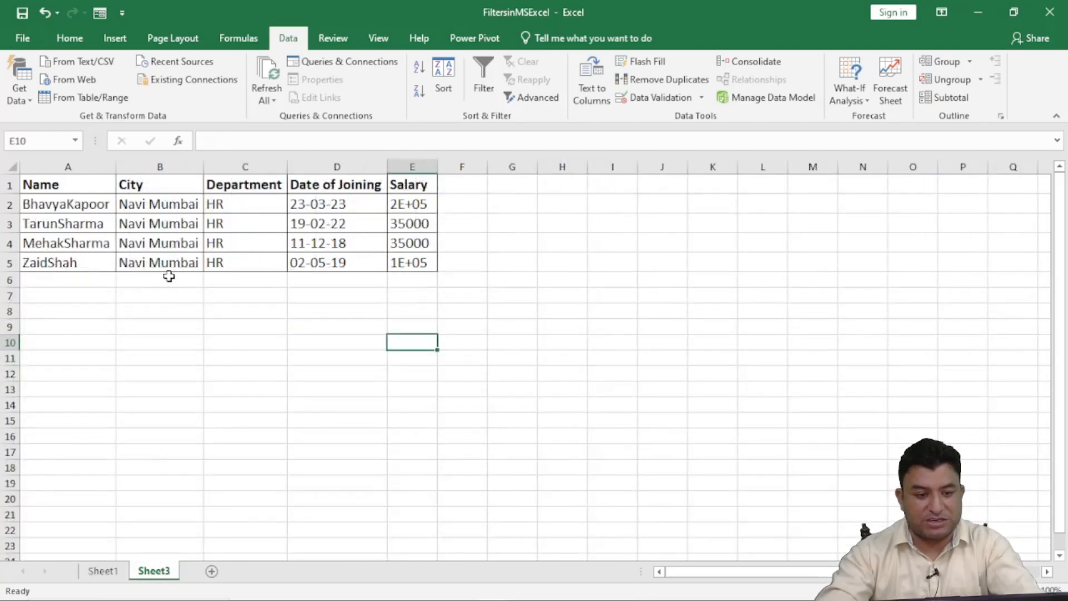
{"action": "left_click_drag", "start_coordinate": [66, 167], "coordinate": [415, 167]}
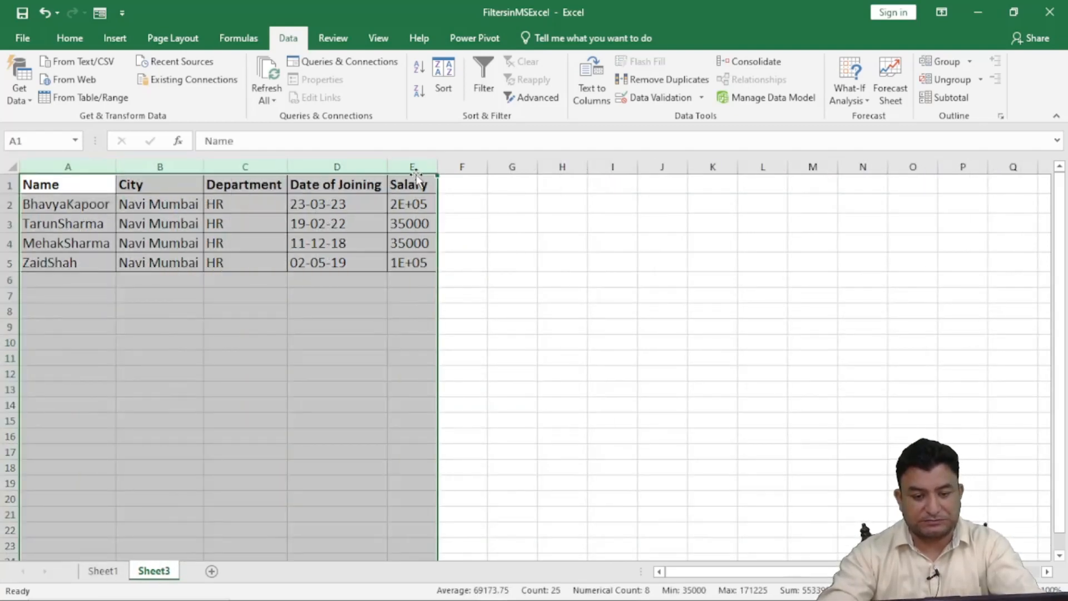
{"action": "right_click", "coordinate": [416, 168]}
{"action": "left_click", "coordinate": [464, 301]}
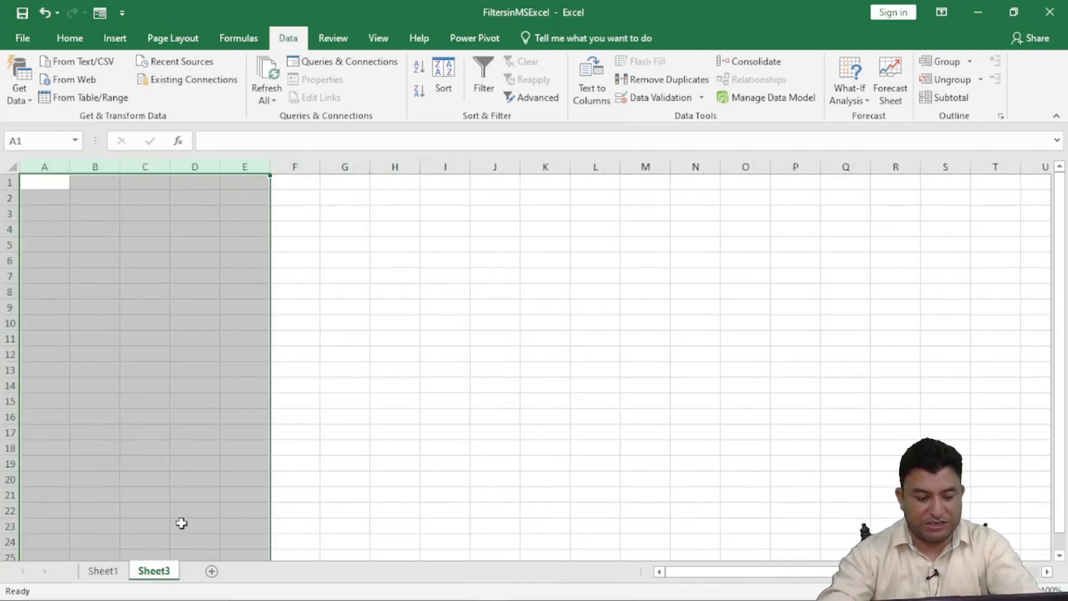
Return to the employee table on Sheet1 and slightly widen column L, which holds the Salary criterion
{"action": "left_click", "coordinate": [117, 570]}
{"action": "scroll", "coordinate": [256, 392], "scroll_direction": "down", "scroll_amount": 20}
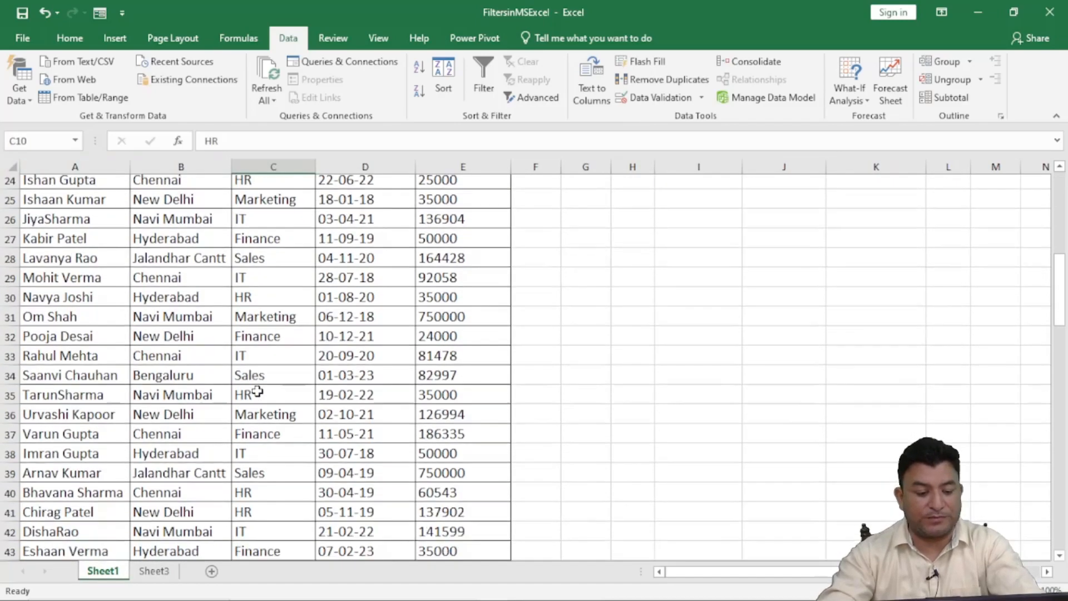
{"action": "scroll", "coordinate": [255, 393], "scroll_direction": "up", "scroll_amount": 20}
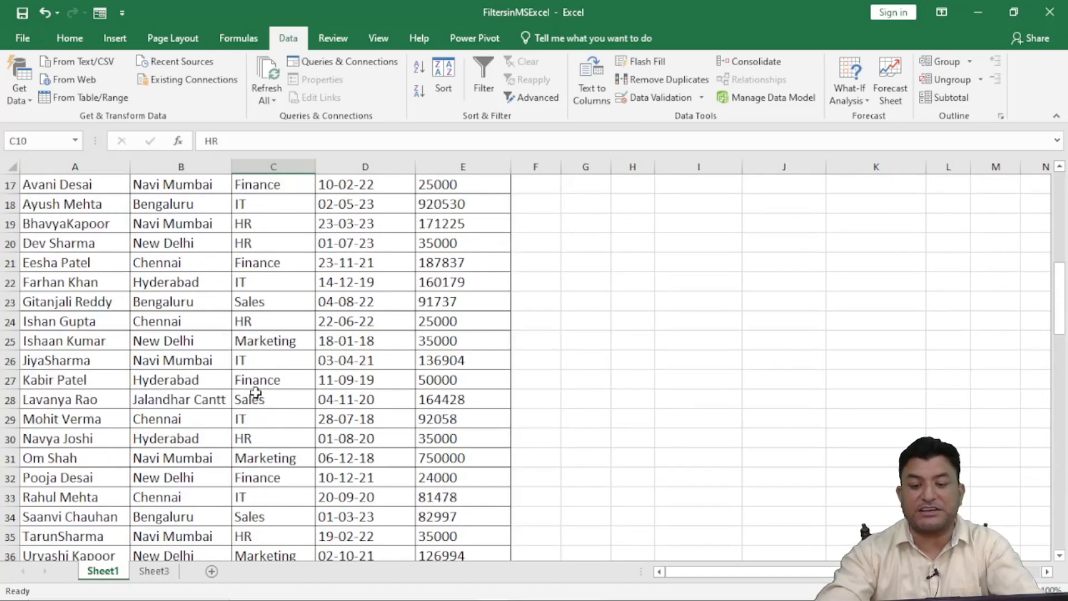
{"action": "left_click", "coordinate": [179, 280]}
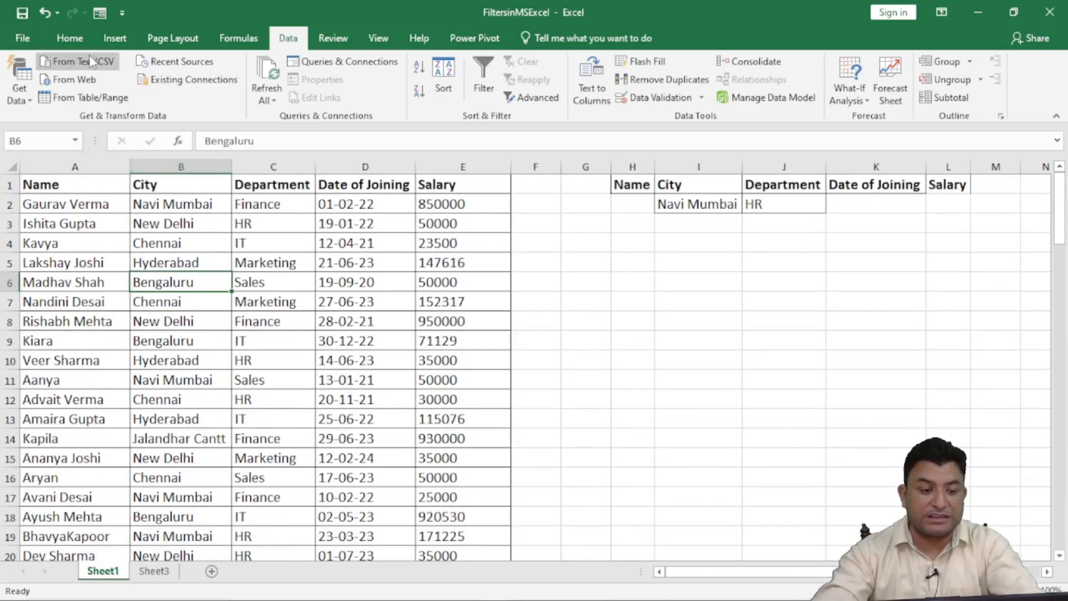
{"action": "left_click", "coordinate": [70, 38]}
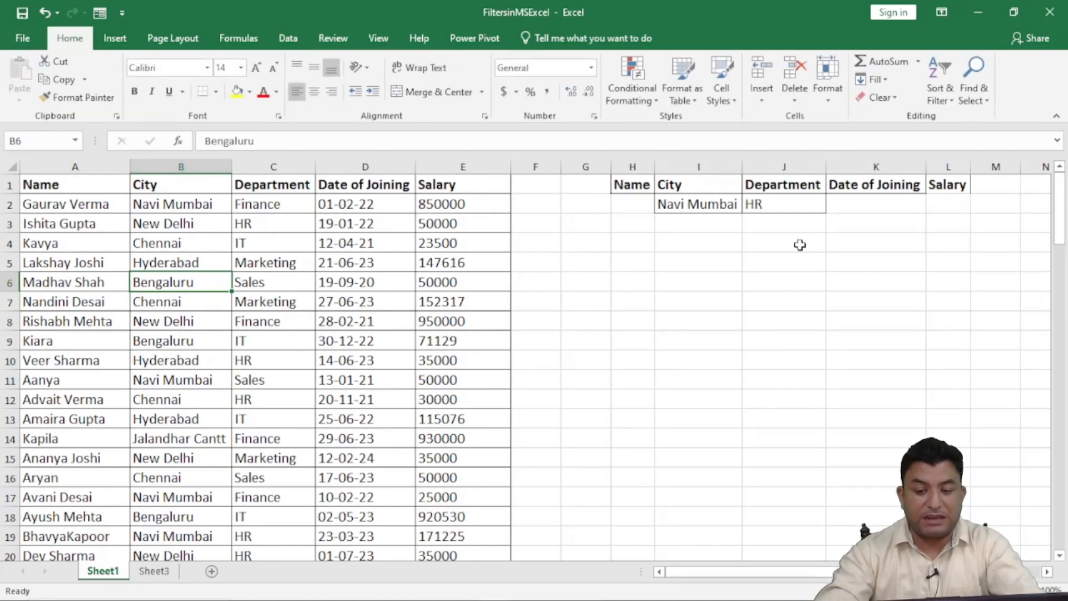
{"action": "left_click", "coordinate": [689, 201]}
{"action": "left_click", "coordinate": [766, 206]}
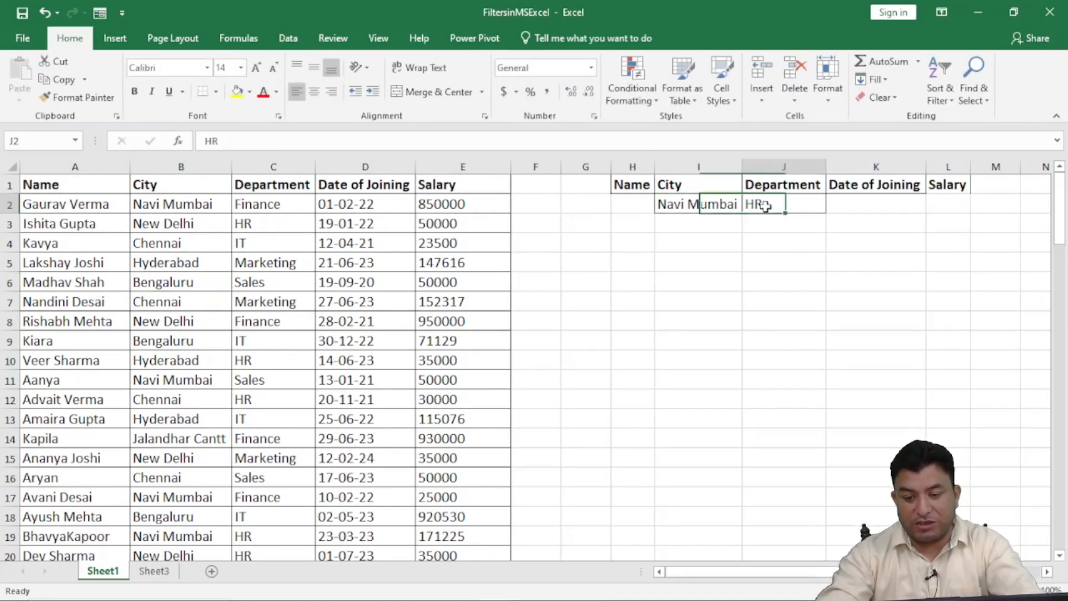
{"action": "left_click", "coordinate": [941, 198]}
{"action": "left_click_drag", "start_coordinate": [971, 167], "coordinate": [991, 167]}
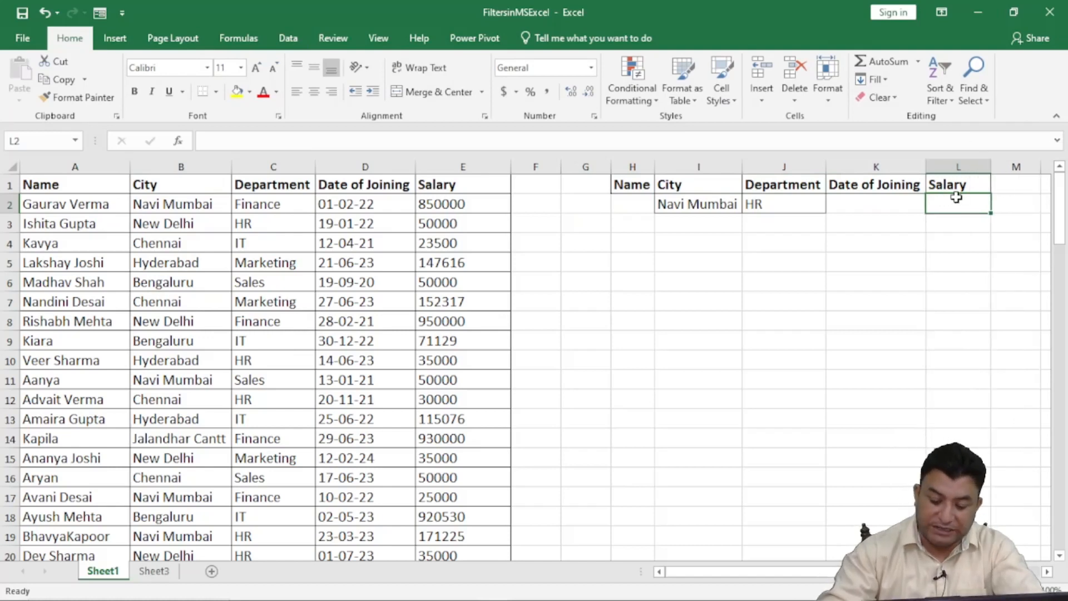
Enter >50000 as the Salary criterion in cell L2
{"action": "type", "text": ">500"}
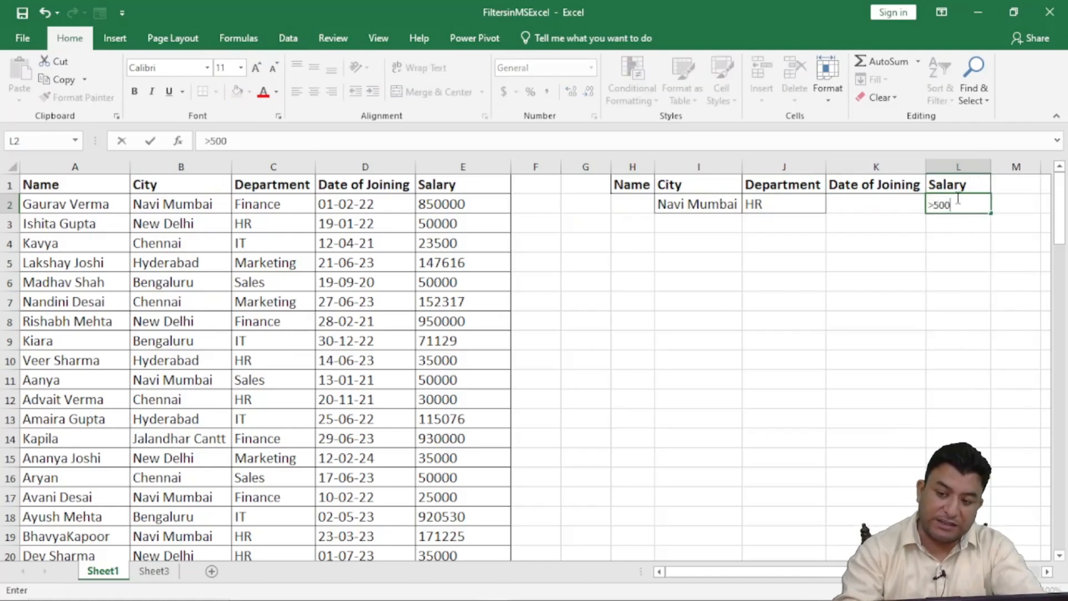
{"action": "type", "text": "00"}
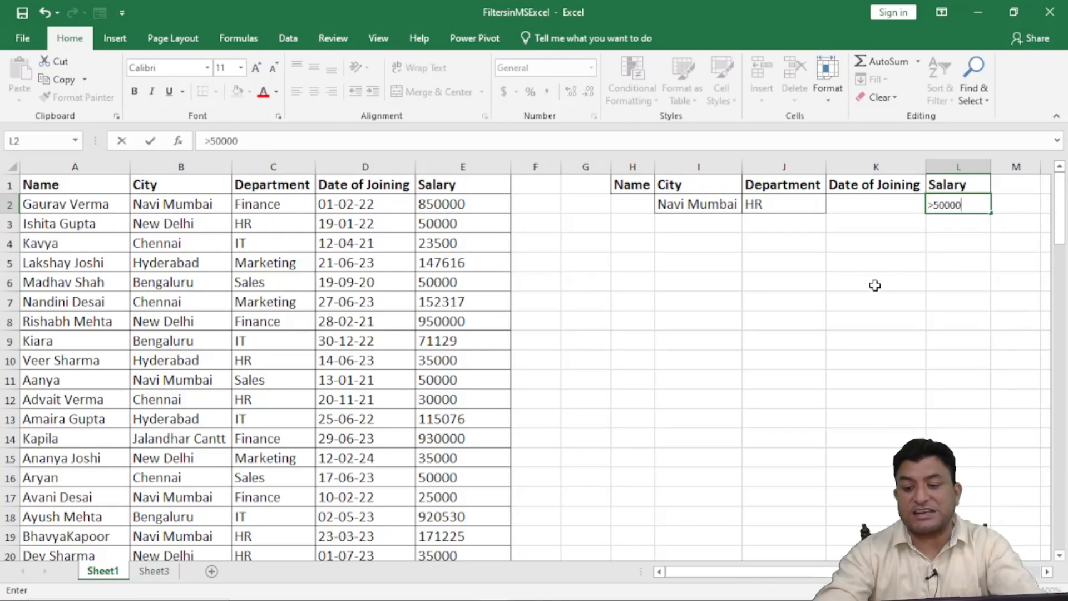
{"action": "left_click", "coordinate": [875, 282]}
{"action": "left_click", "coordinate": [941, 205]}
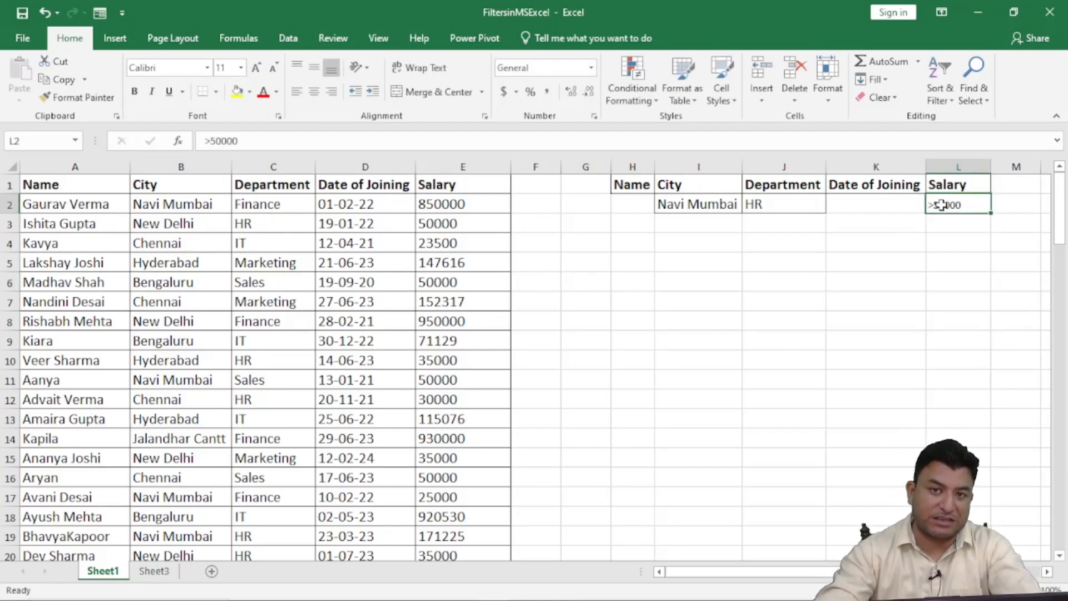
{"action": "left_click", "coordinate": [729, 339]}
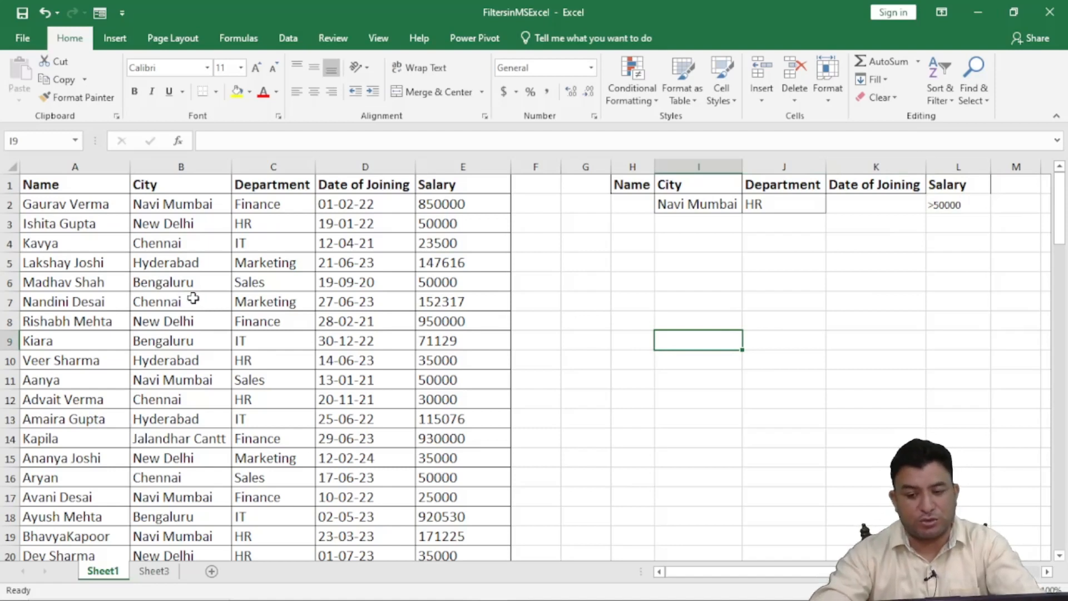
{"action": "left_click", "coordinate": [944, 206]}
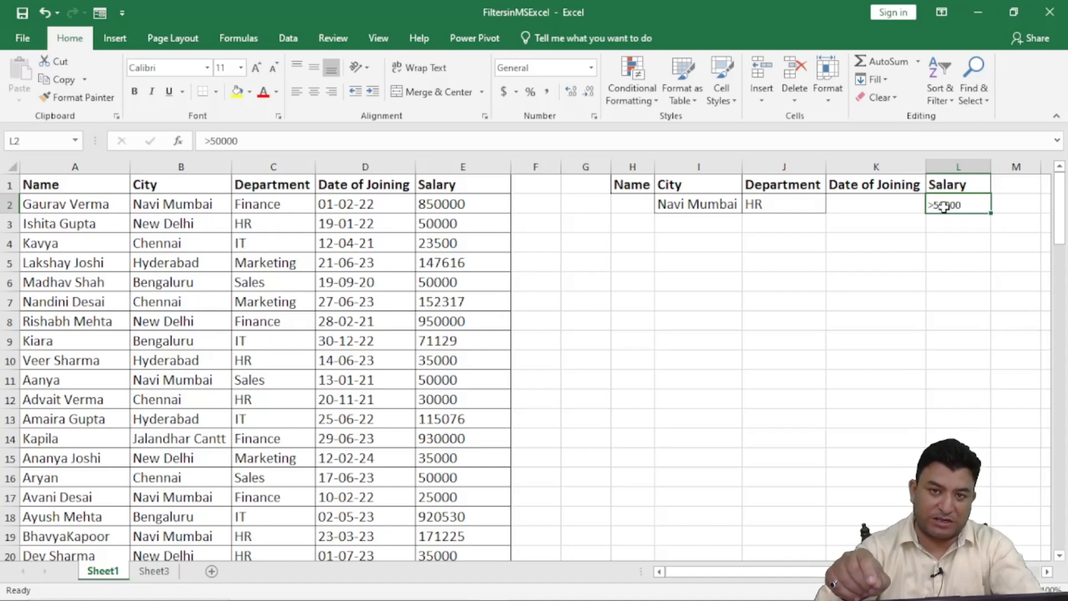
Start an Advanced Filter on the employee table, set to copy to another location with criteria range H1:L2
{"action": "left_click", "coordinate": [251, 336]}
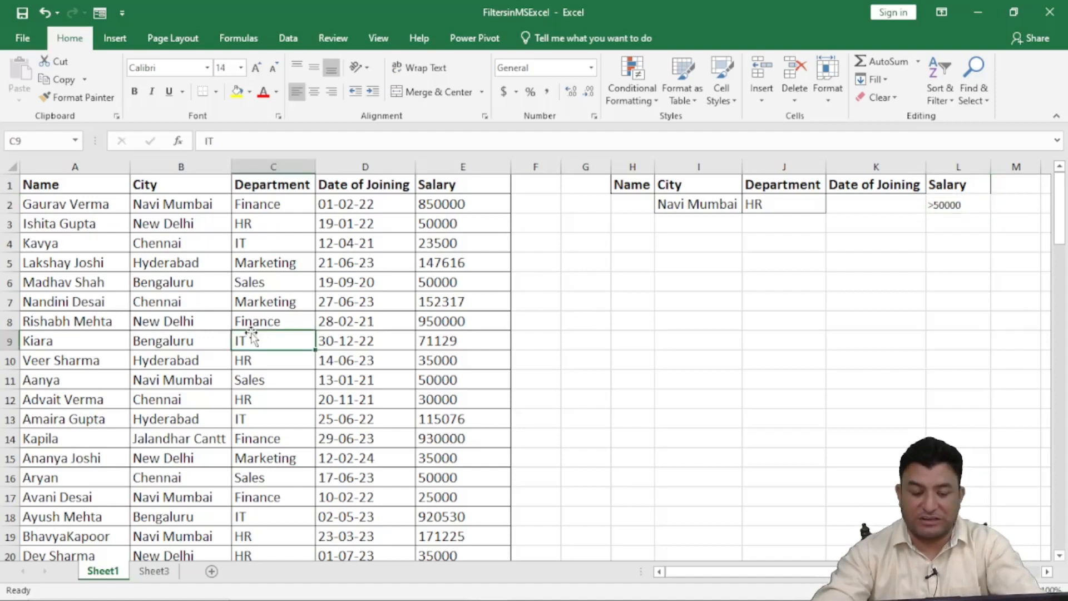
{"action": "key", "text": "alt+a"}
{"action": "key", "text": "q"}
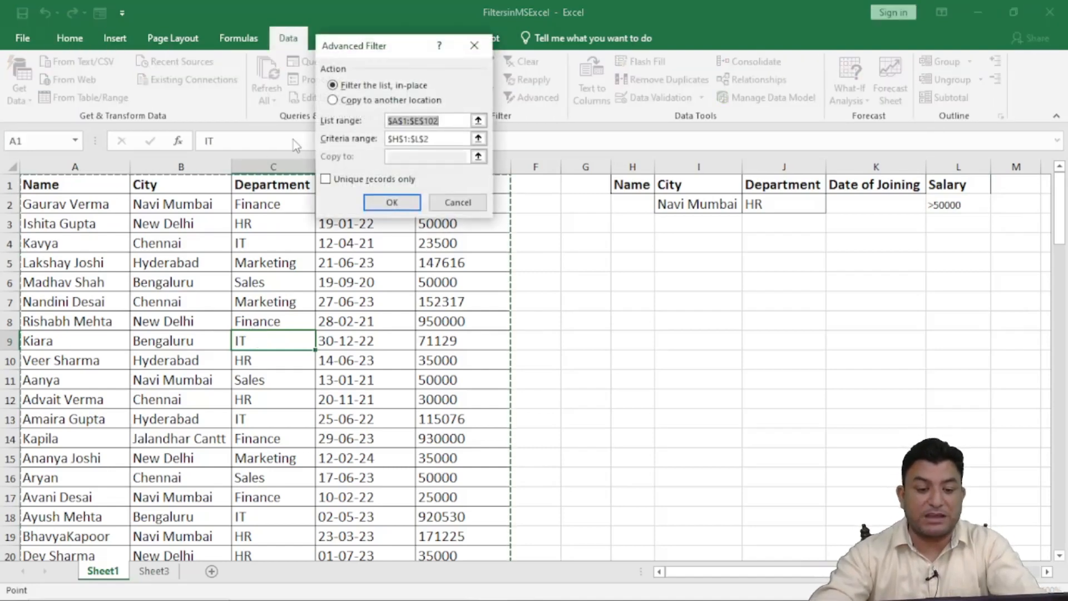
{"action": "left_click", "coordinate": [333, 101]}
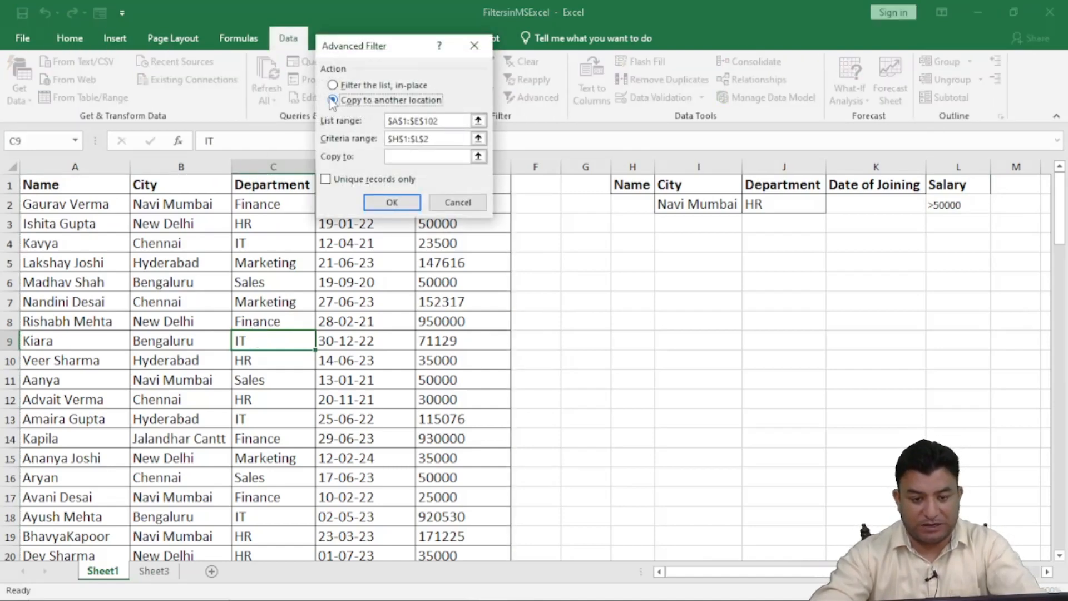
{"action": "left_click", "coordinate": [429, 138]}
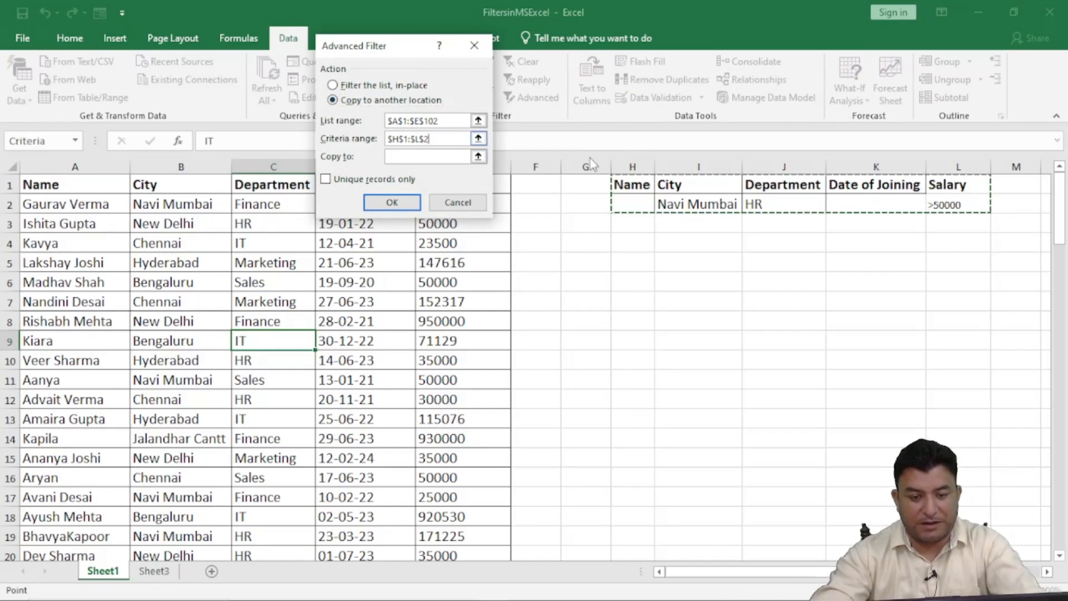
Extract the matching records to cell A104, below the employee table on Sheet1
{"action": "left_click", "coordinate": [423, 156]}
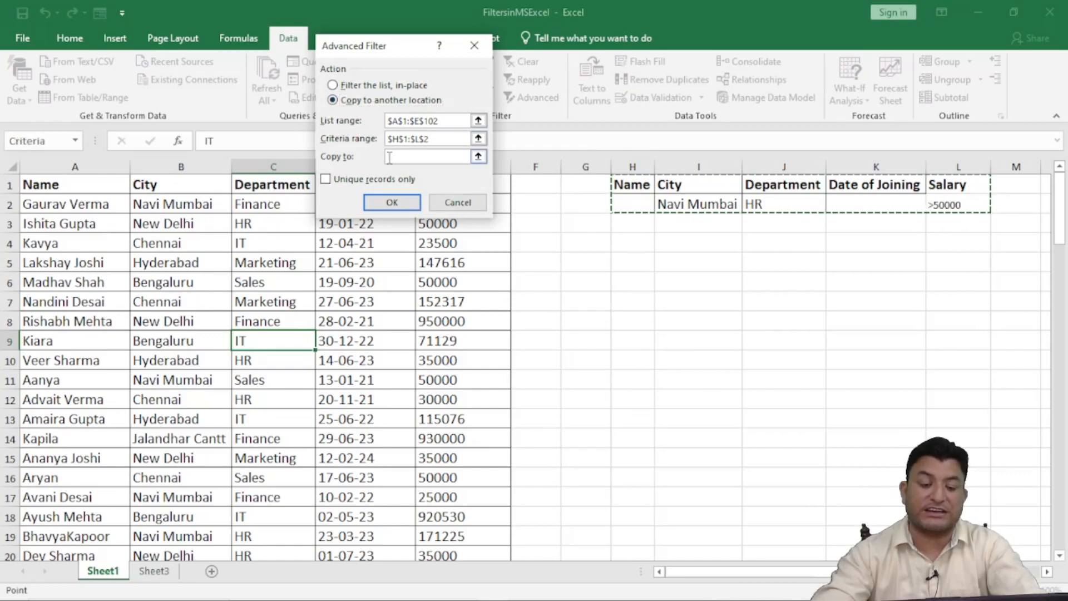
{"action": "scroll", "coordinate": [392, 343], "scroll_direction": "down", "scroll_amount": 20}
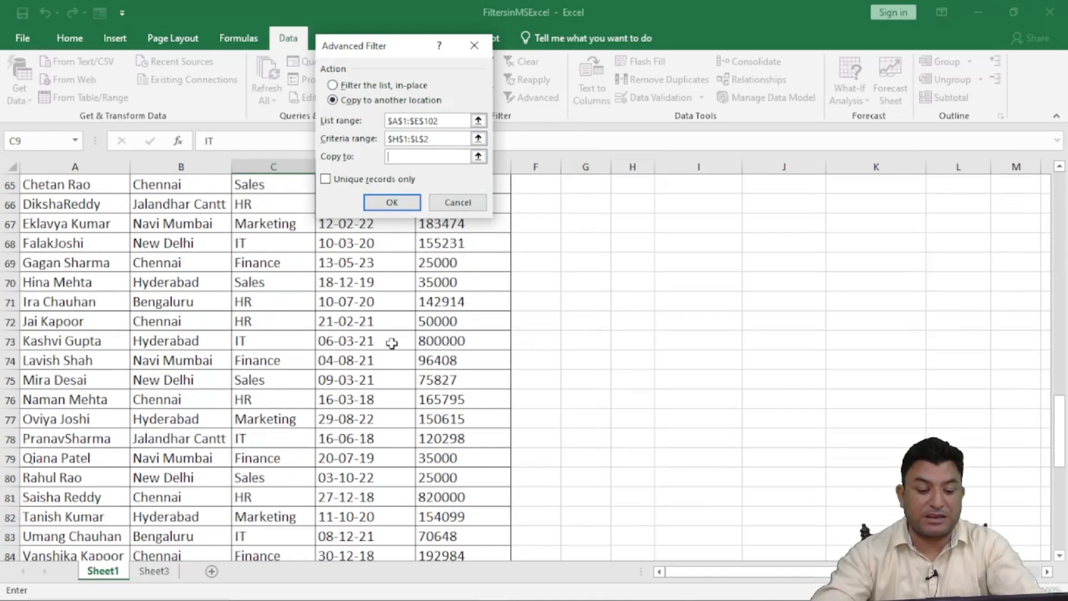
{"action": "scroll", "coordinate": [392, 343], "scroll_direction": "up", "scroll_amount": 1}
{"action": "left_click", "coordinate": [64, 317]}
{"action": "left_click", "coordinate": [393, 204]}
{"action": "scroll", "coordinate": [278, 382], "scroll_direction": "down", "scroll_amount": 20}
{"action": "scroll", "coordinate": [279, 383], "scroll_direction": "down", "scroll_amount": 10}
{"action": "scroll", "coordinate": [280, 383], "scroll_direction": "up", "scroll_amount": 7}
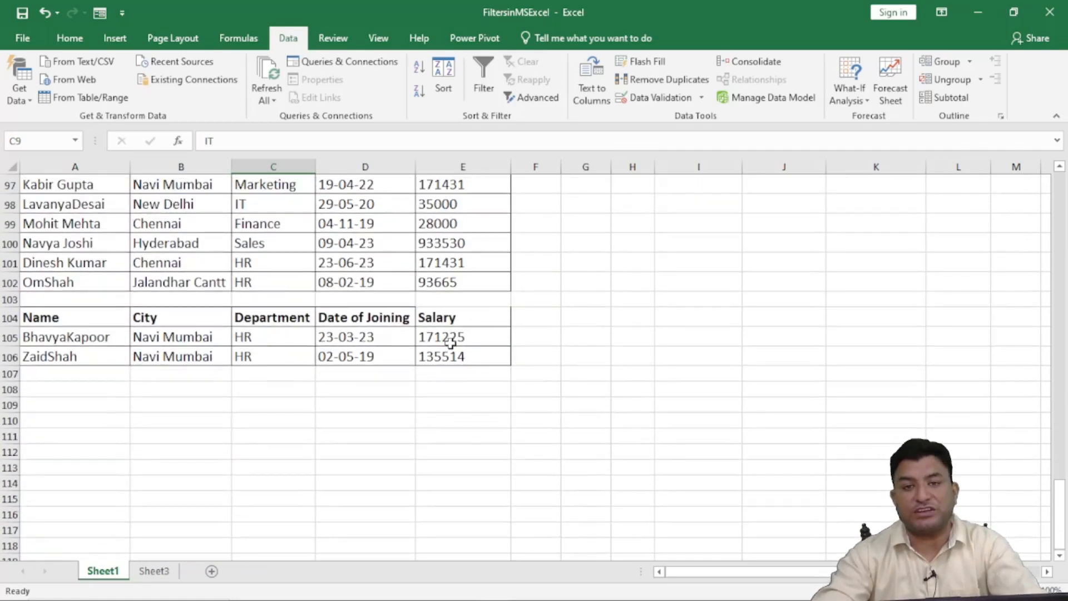
Delete rows 104 to 106, which hold the extracted records on Sheet1
{"action": "left_click_drag", "start_coordinate": [10, 317], "coordinate": [10, 356]}
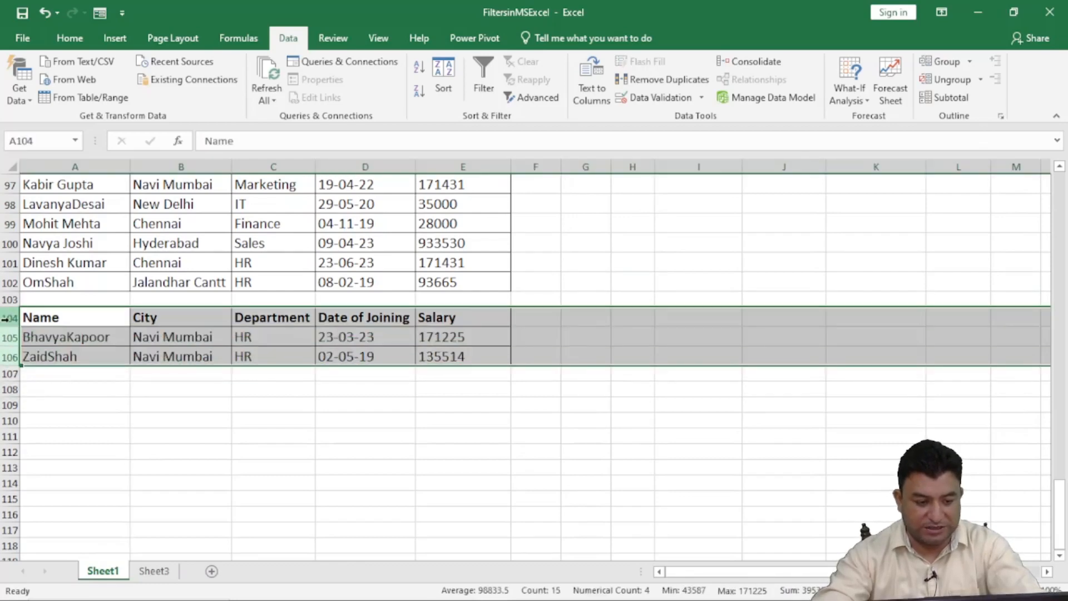
{"action": "right_click", "coordinate": [10, 322]}
{"action": "left_click", "coordinate": [49, 446]}
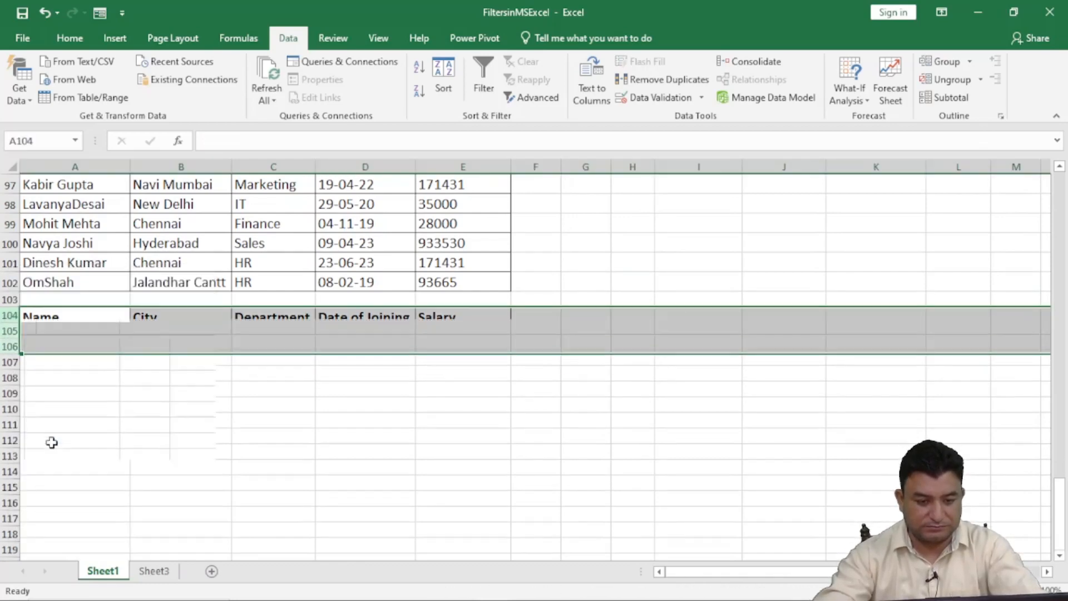
{"action": "scroll", "coordinate": [520, 440], "scroll_direction": "up", "scroll_amount": 20}
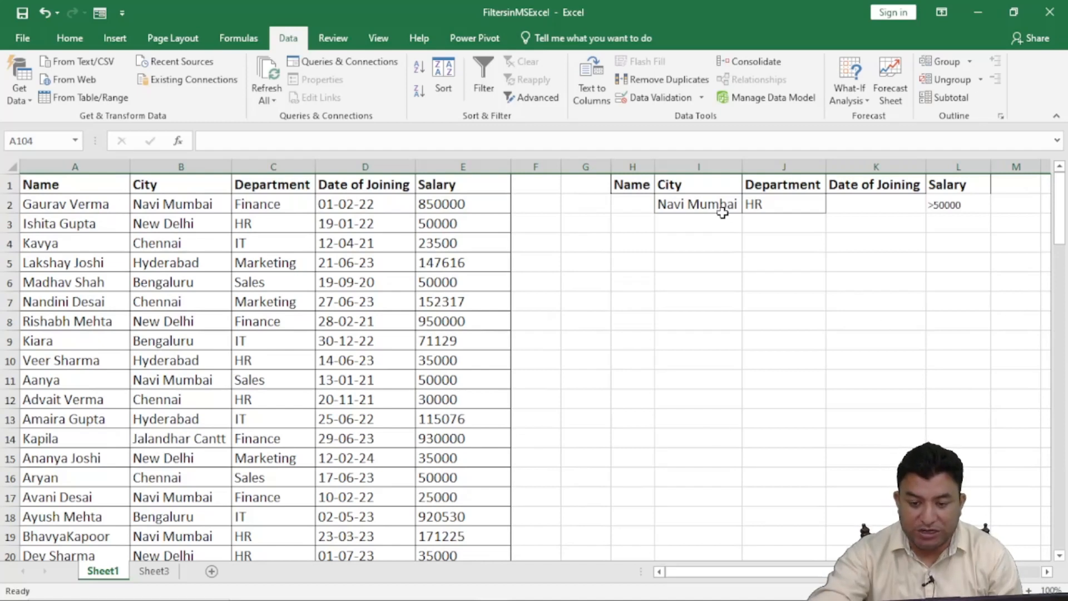
{"action": "left_click", "coordinate": [685, 210]}
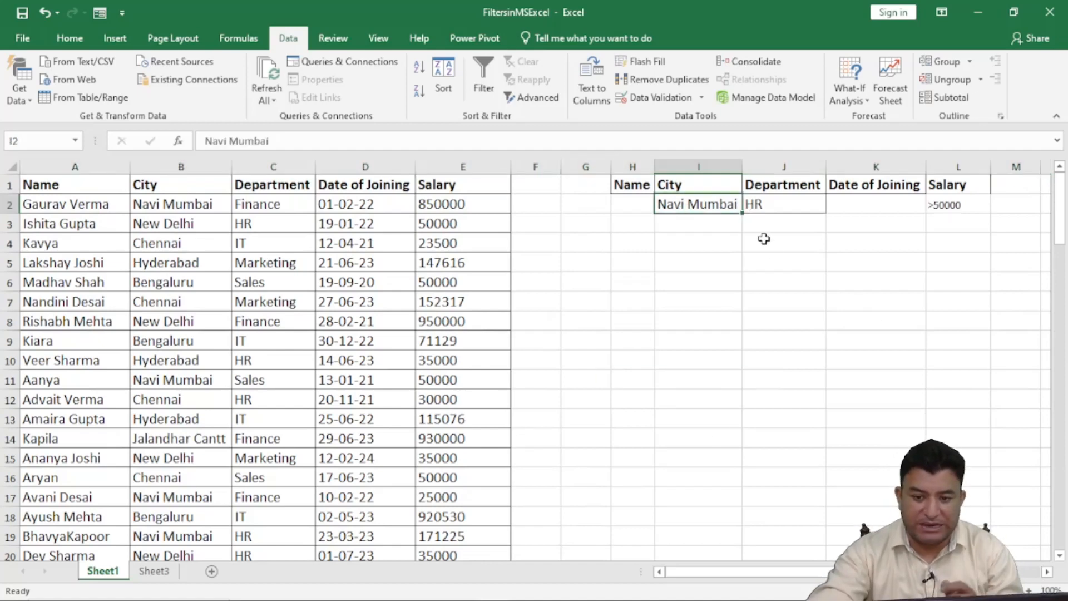
{"action": "left_click", "coordinate": [776, 206]}
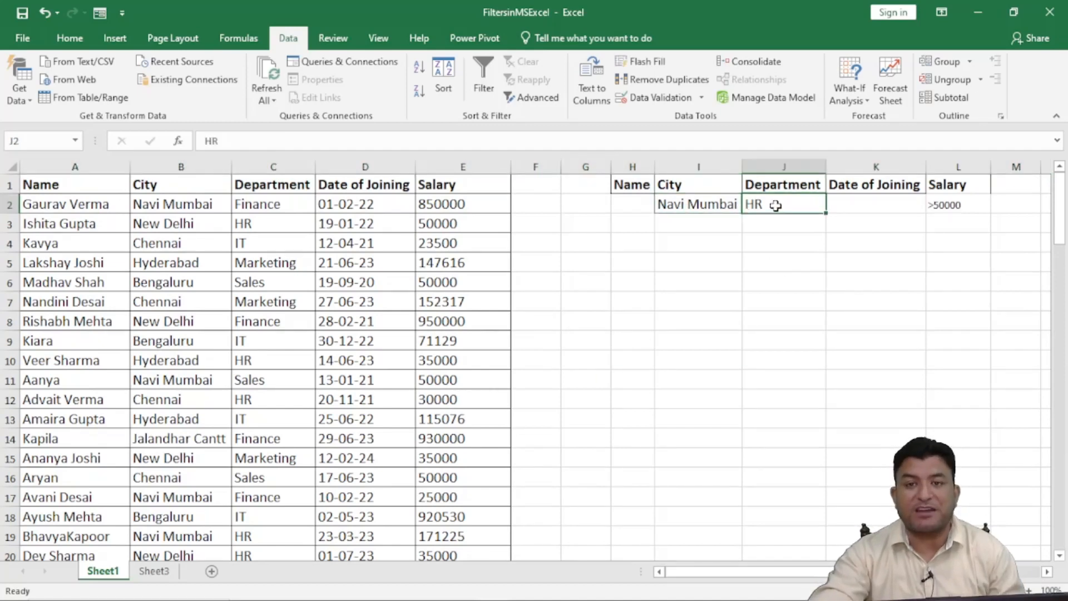
{"action": "left_click", "coordinate": [956, 203]}
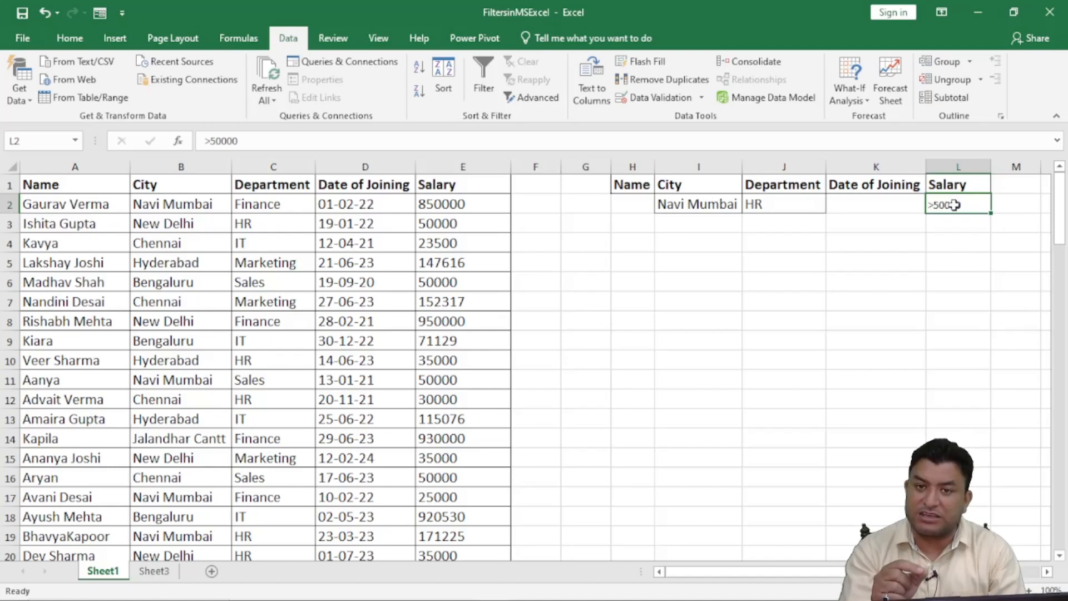
{"action": "left_click_drag", "start_coordinate": [685, 205], "coordinate": [946, 203]}
{"action": "left_click", "coordinate": [797, 270]}
Change the Department criterion in cell J2 to Advertisement and auto-fit column J to its contents
{"action": "double_click", "coordinate": [772, 205]}
{"action": "key", "text": "BackSpace"}
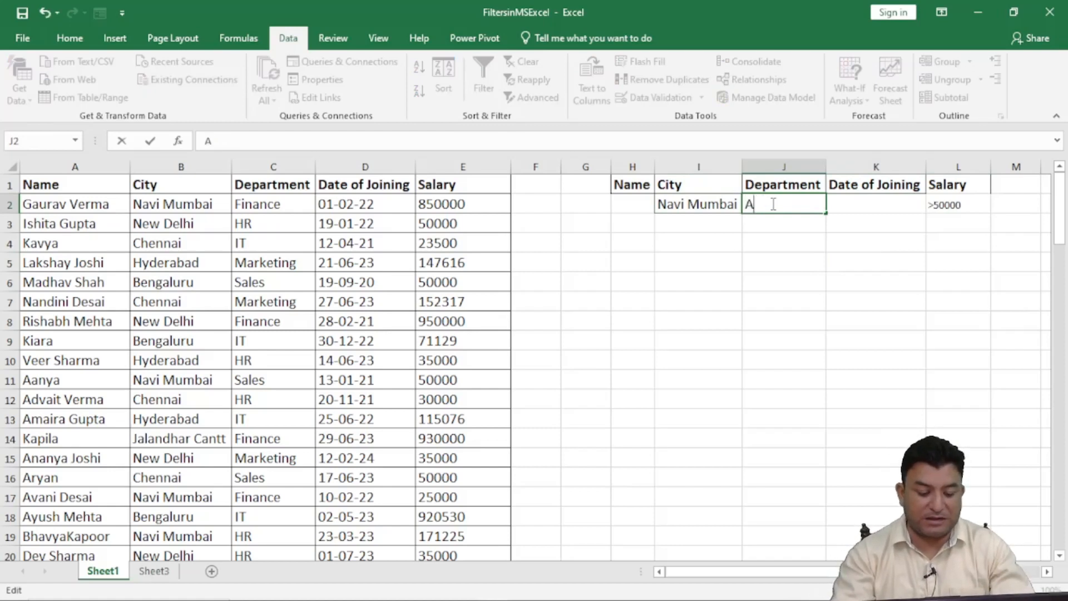
{"action": "type", "text": "Adve"}
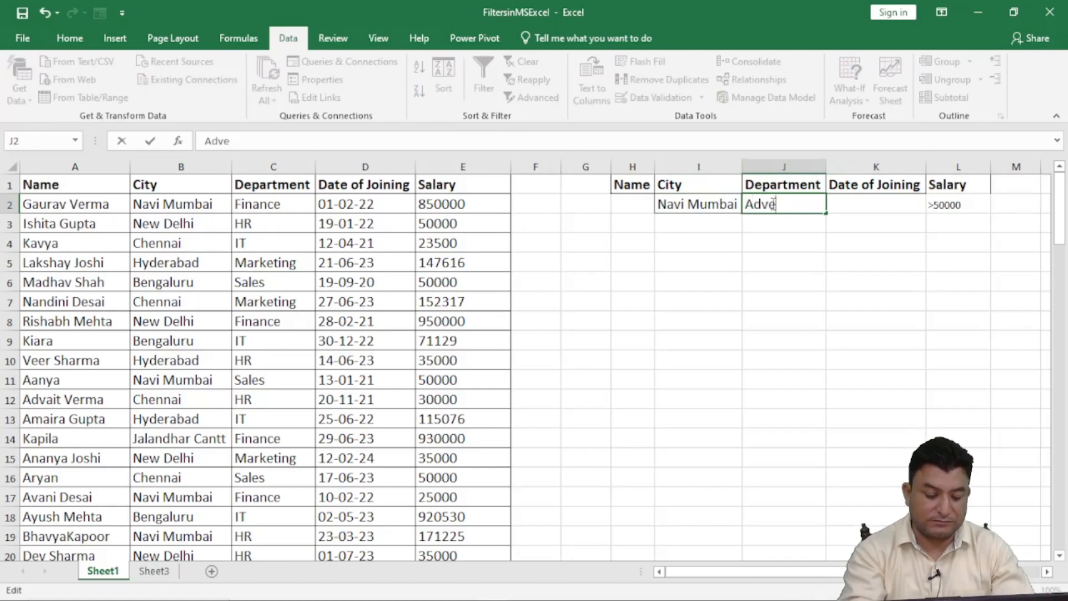
{"action": "type", "text": "rtiseme"}
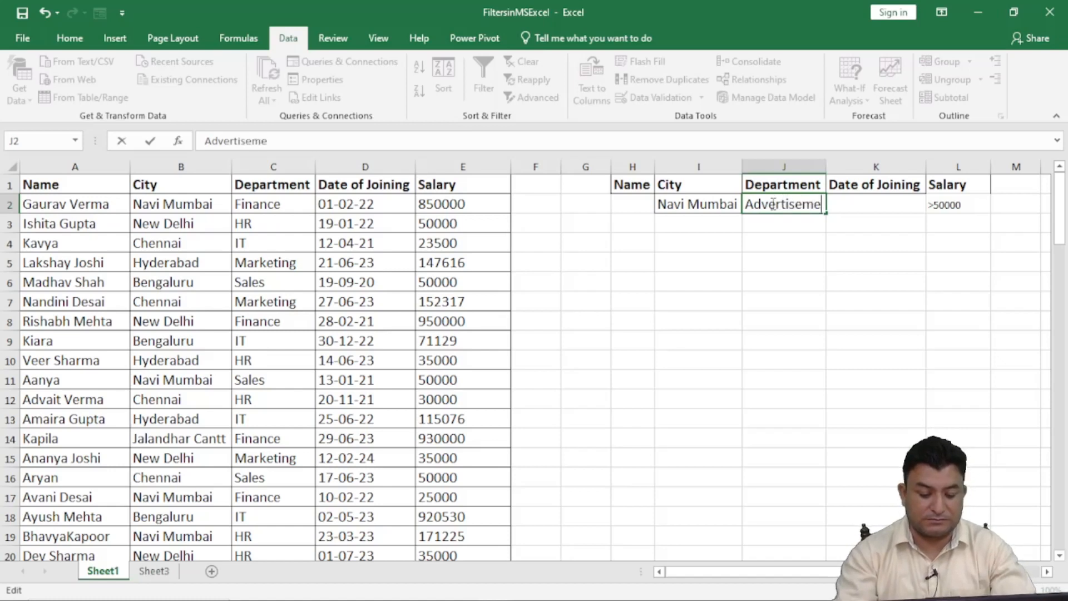
{"action": "type", "text": "nt"}
{"action": "left_click", "coordinate": [832, 261]}
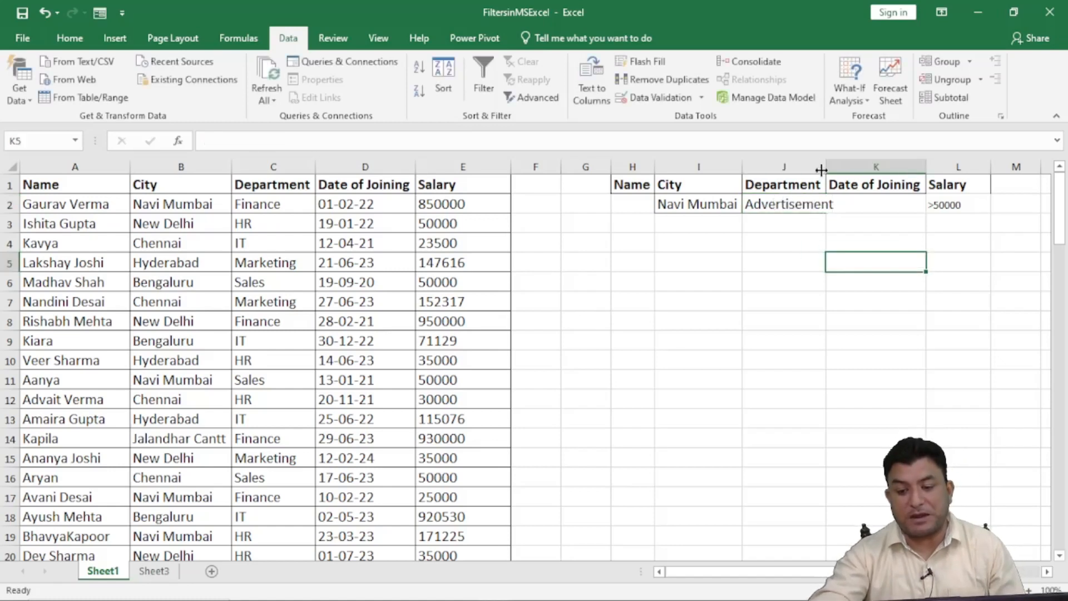
{"action": "double_click", "coordinate": [826, 167]}
{"action": "left_click", "coordinate": [808, 283]}
Start another Advanced Filter on the employee table, copying to another location with criteria range H1:L2
{"action": "left_click", "coordinate": [202, 346]}
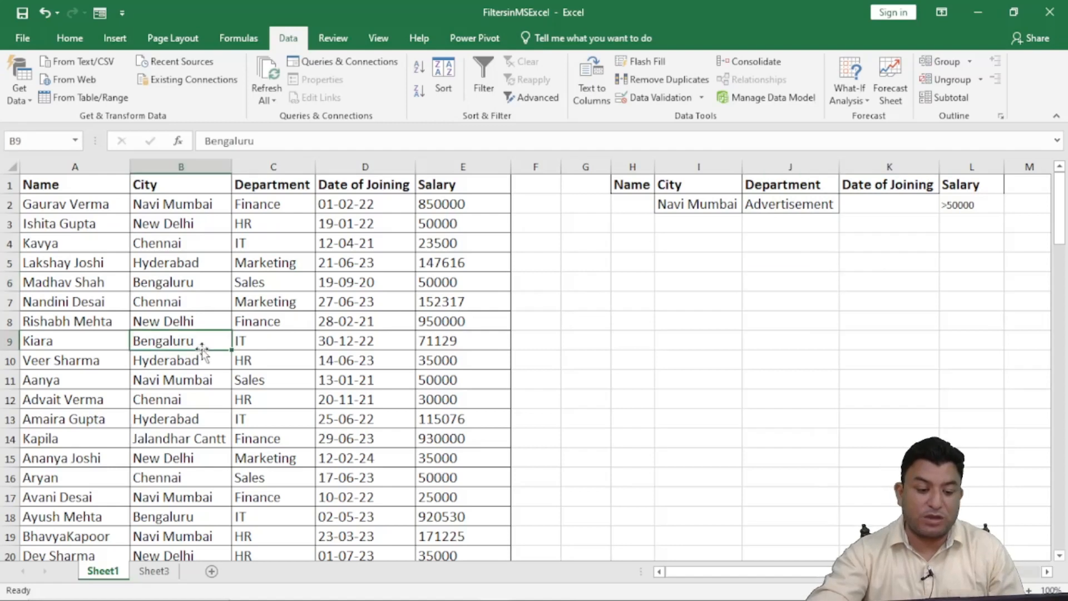
{"action": "key", "text": "alt+a"}
{"action": "key", "text": "q"}
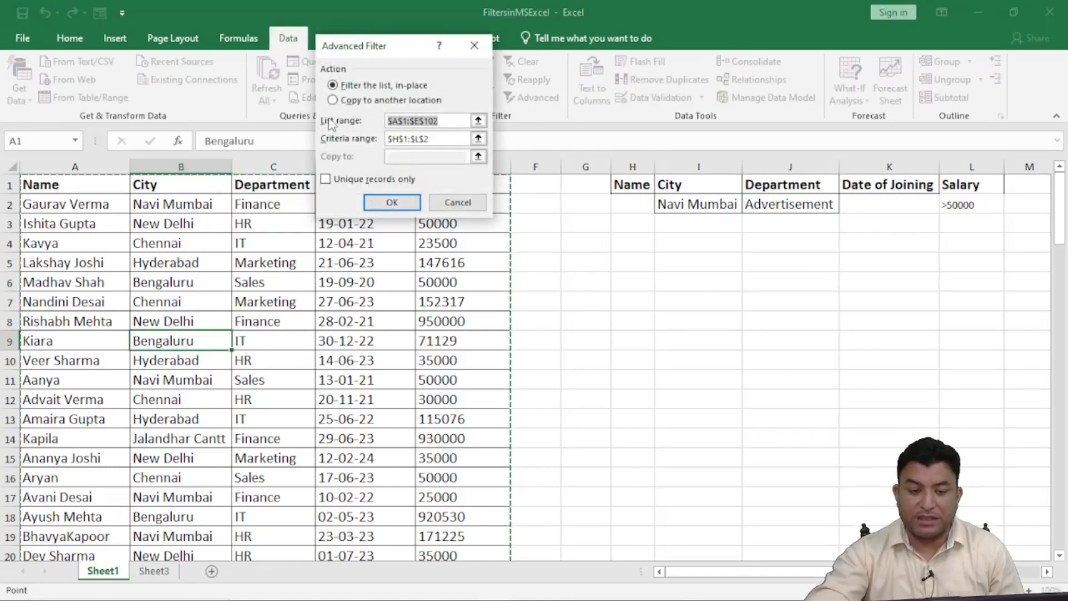
{"action": "left_click", "coordinate": [333, 100]}
{"action": "left_click", "coordinate": [445, 139]}
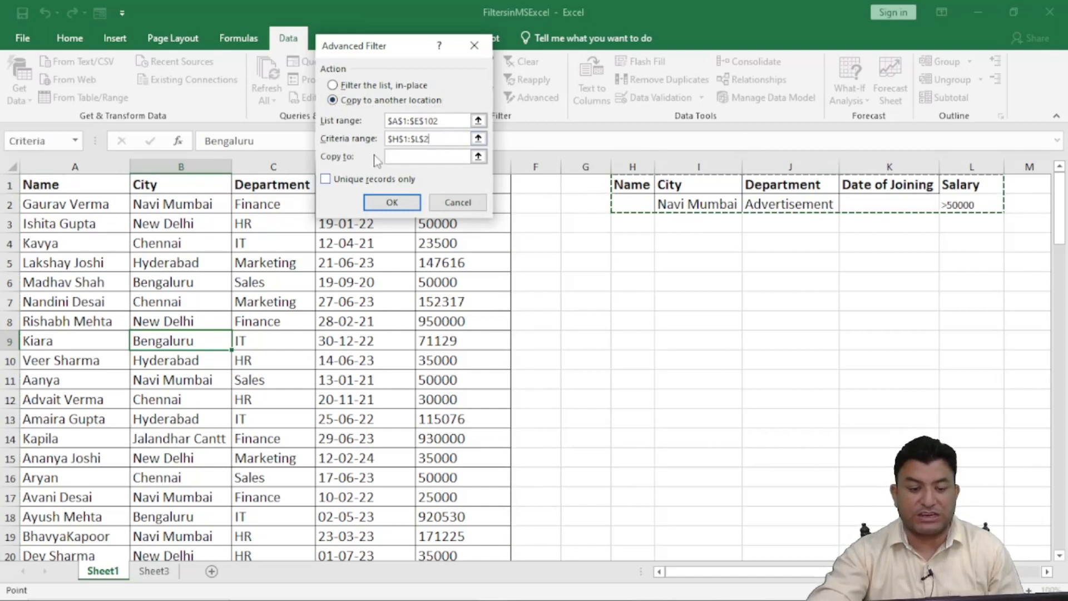
Set the copy destination to cell A105 on Sheet1 and run the Advanced Filter
{"action": "left_click", "coordinate": [395, 158]}
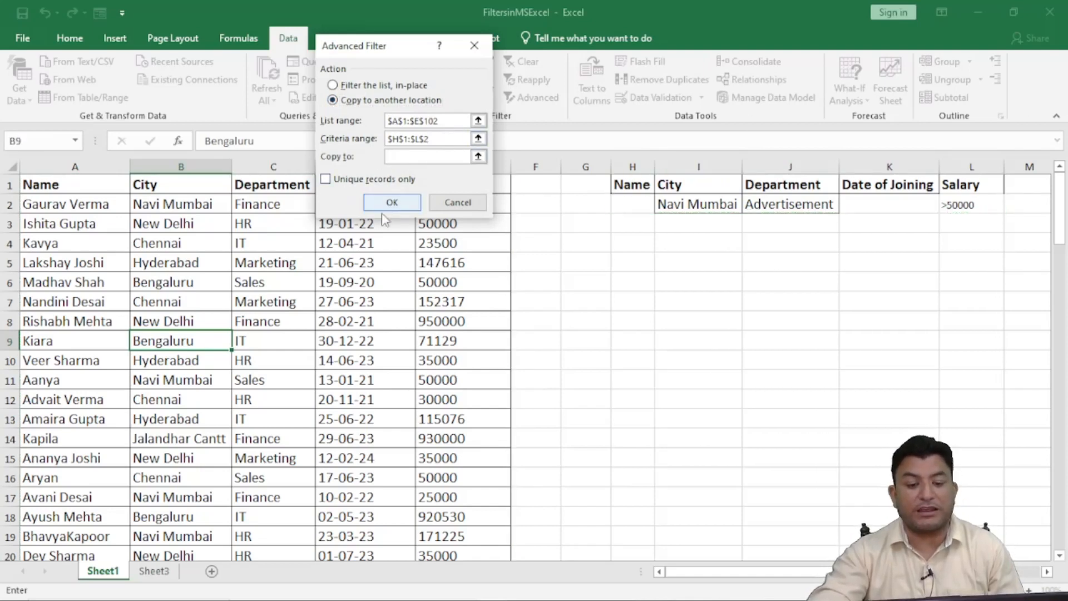
{"action": "scroll", "coordinate": [302, 365], "scroll_direction": "down", "scroll_amount": 20}
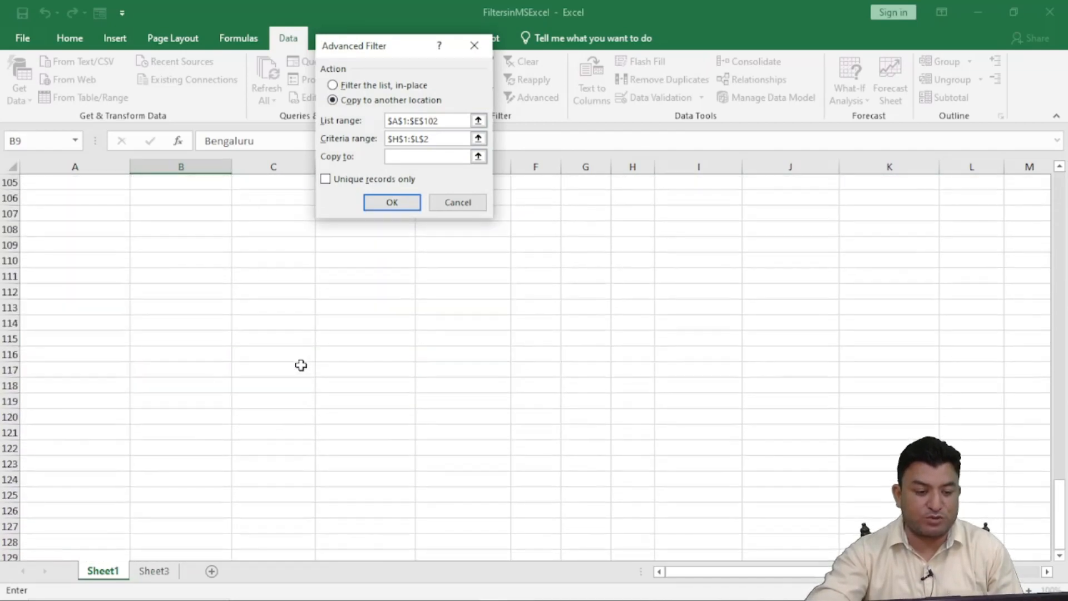
{"action": "scroll", "coordinate": [295, 365], "scroll_direction": "up", "scroll_amount": 3}
{"action": "left_click", "coordinate": [70, 329]}
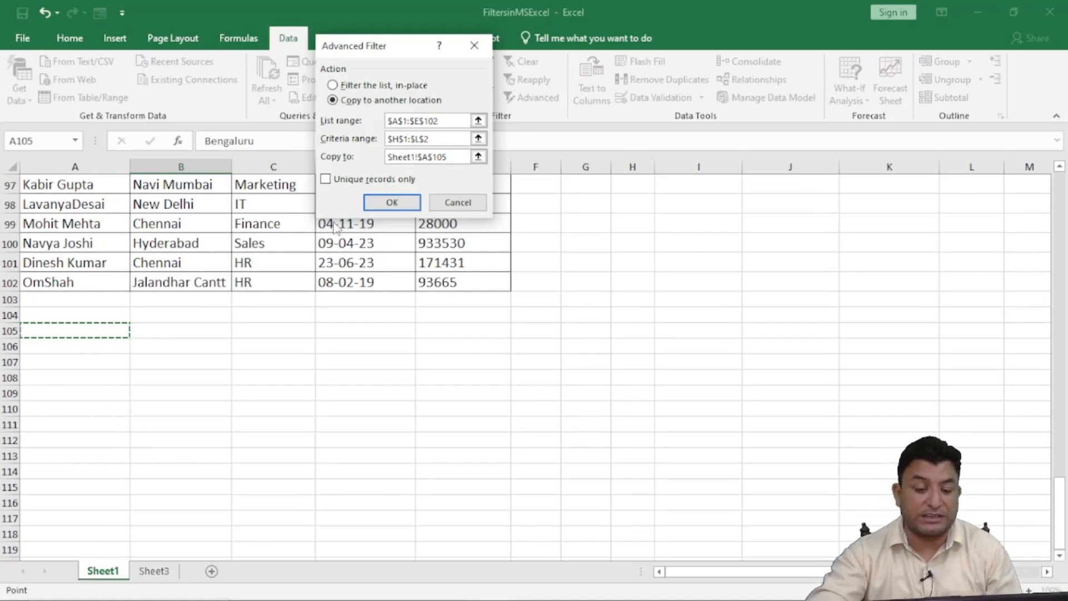
{"action": "left_click", "coordinate": [381, 200]}
{"action": "scroll", "coordinate": [353, 232], "scroll_direction": "down", "scroll_amount": 13}
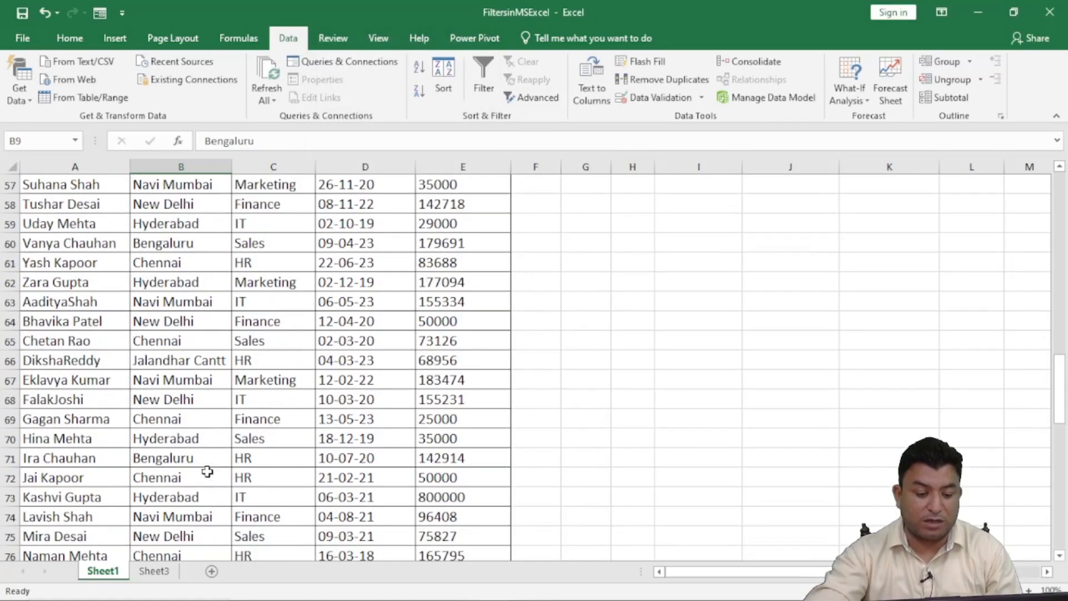
Review the extract area at row 105 and the city, department and salary criteria in row 2
{"action": "scroll", "coordinate": [210, 469], "scroll_direction": "up", "scroll_amount": 2}
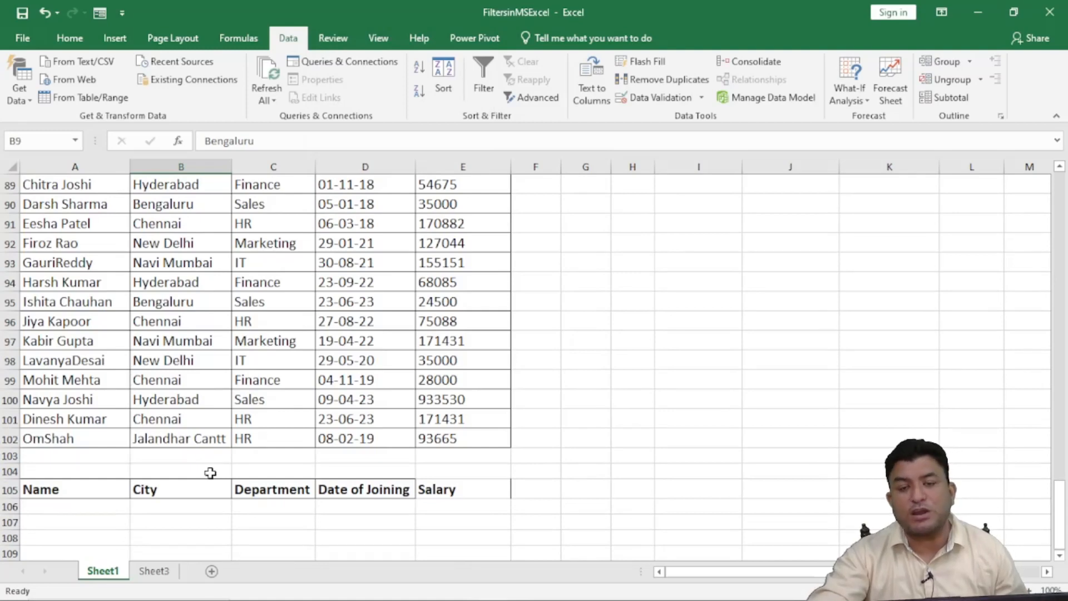
{"action": "scroll", "coordinate": [474, 390], "scroll_direction": "up", "scroll_amount": 20}
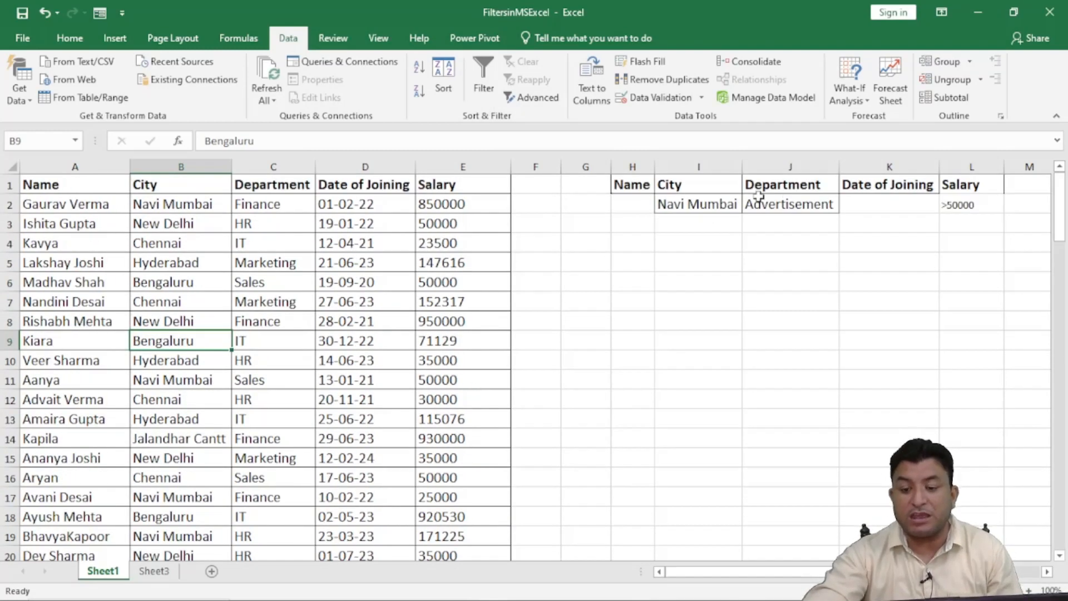
{"action": "left_click", "coordinate": [787, 200]}
{"action": "left_click", "coordinate": [684, 203]}
{"action": "left_click", "coordinate": [787, 203]}
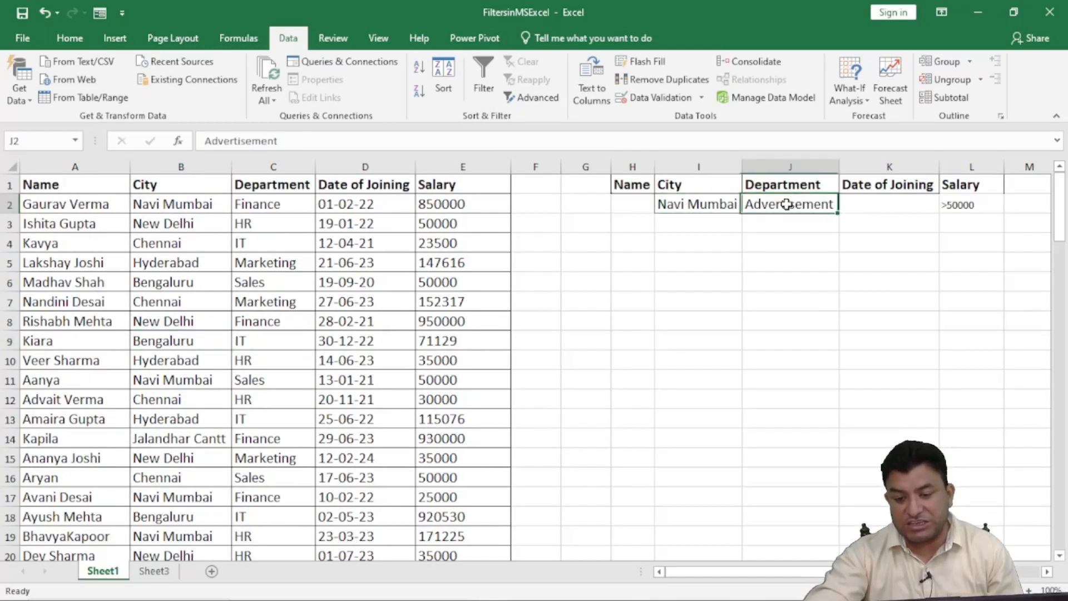
{"action": "left_click", "coordinate": [776, 167]}
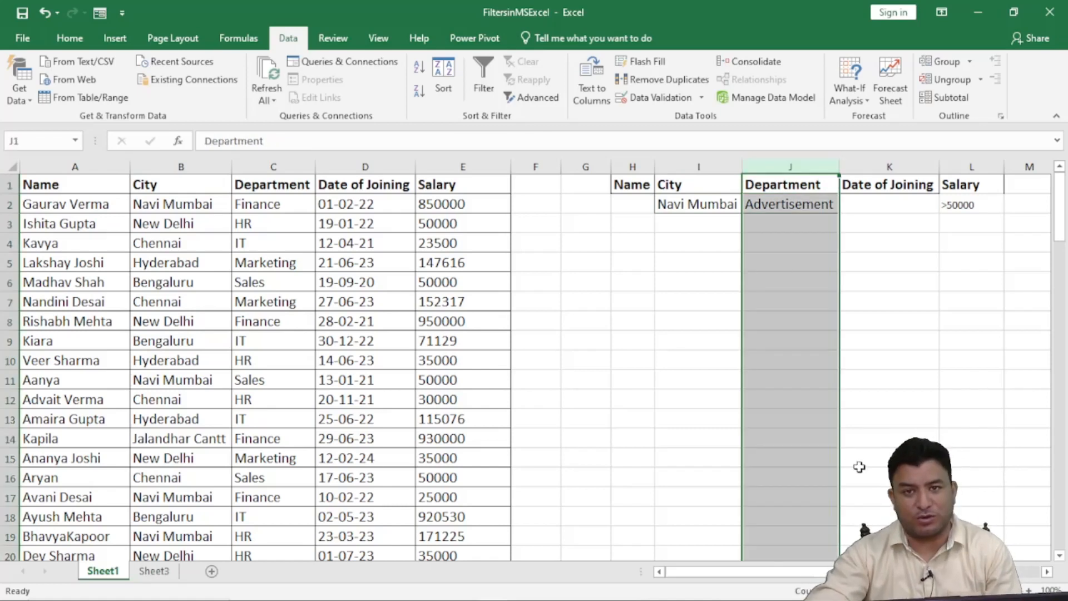
{"action": "left_click", "coordinate": [778, 316]}
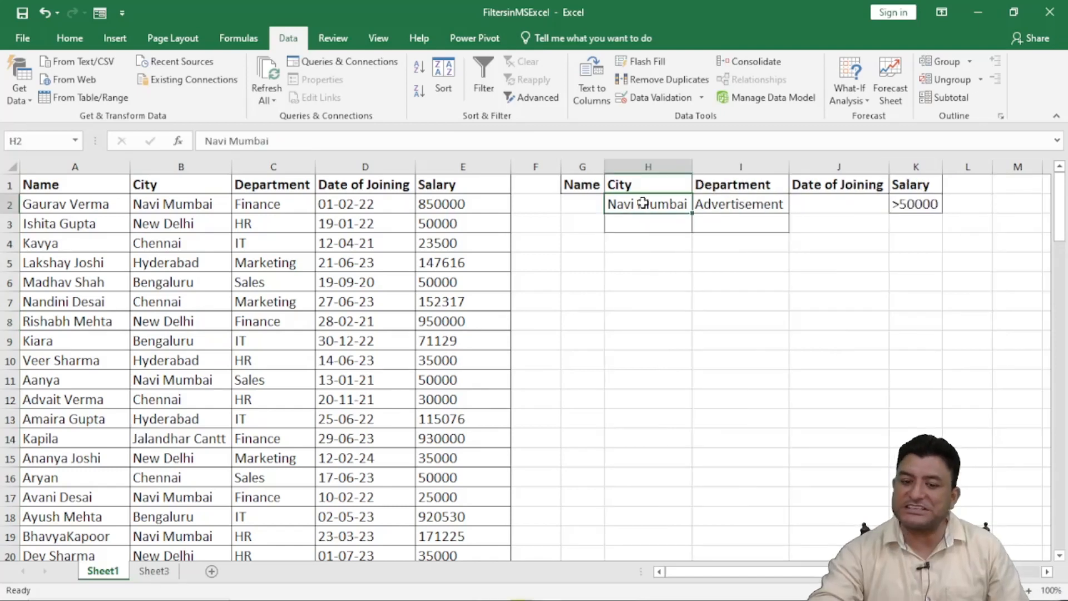
{"action": "left_click_drag", "start_coordinate": [639, 205], "coordinate": [924, 198]}
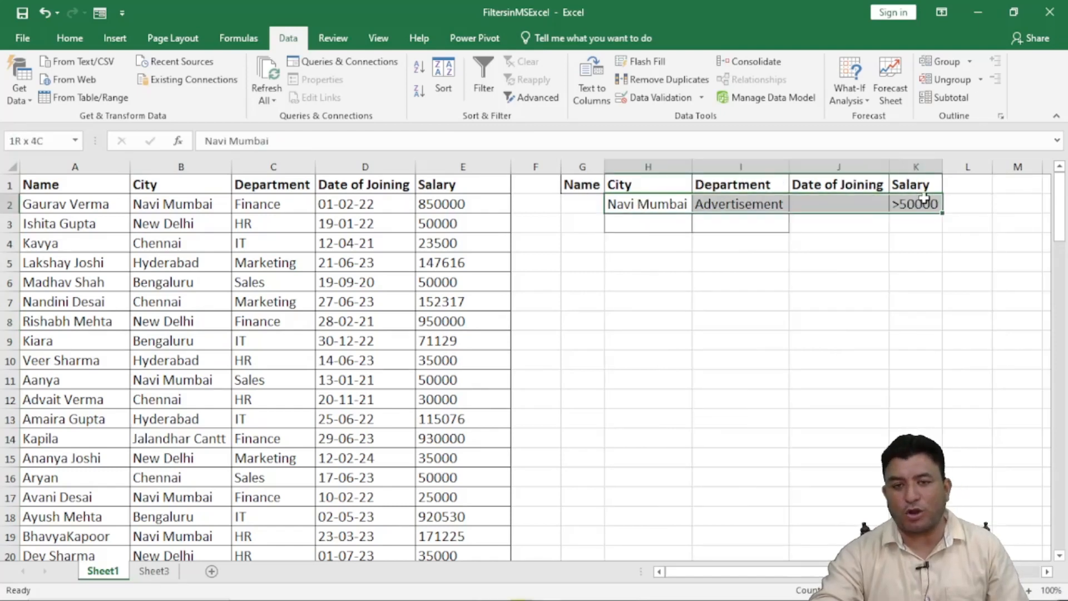
{"action": "left_click", "coordinate": [799, 265]}
Fill a second criteria row by copying New Delhi from cell B3 to H3 and HR from C3 to I3
{"action": "left_click", "coordinate": [626, 221]}
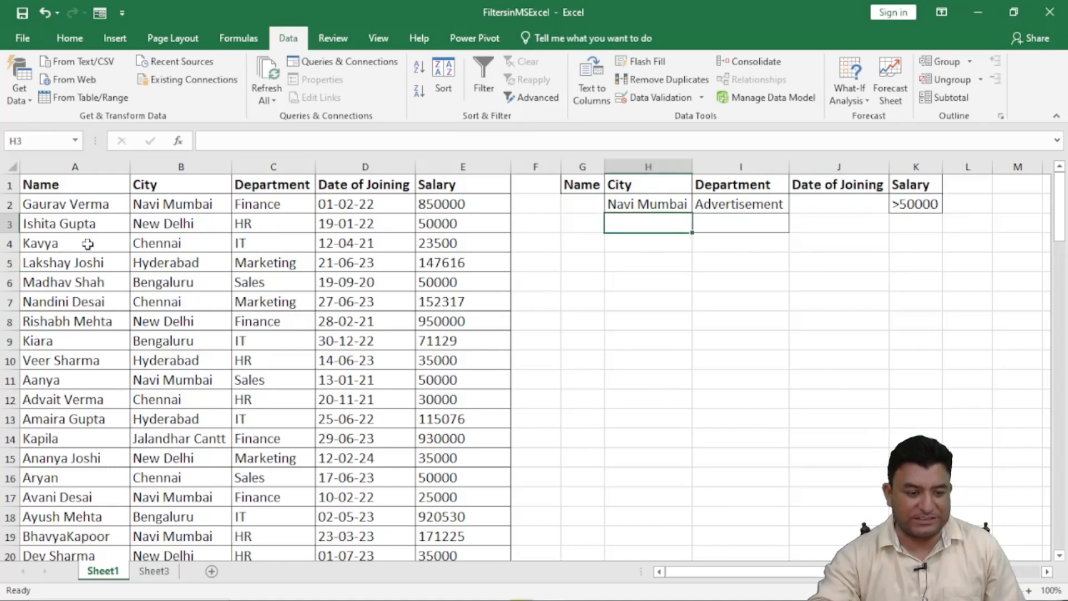
{"action": "left_click", "coordinate": [154, 226]}
{"action": "key", "text": "ctrl+c"}
{"action": "left_click", "coordinate": [642, 220]}
{"action": "key", "text": "ctrl+v"}
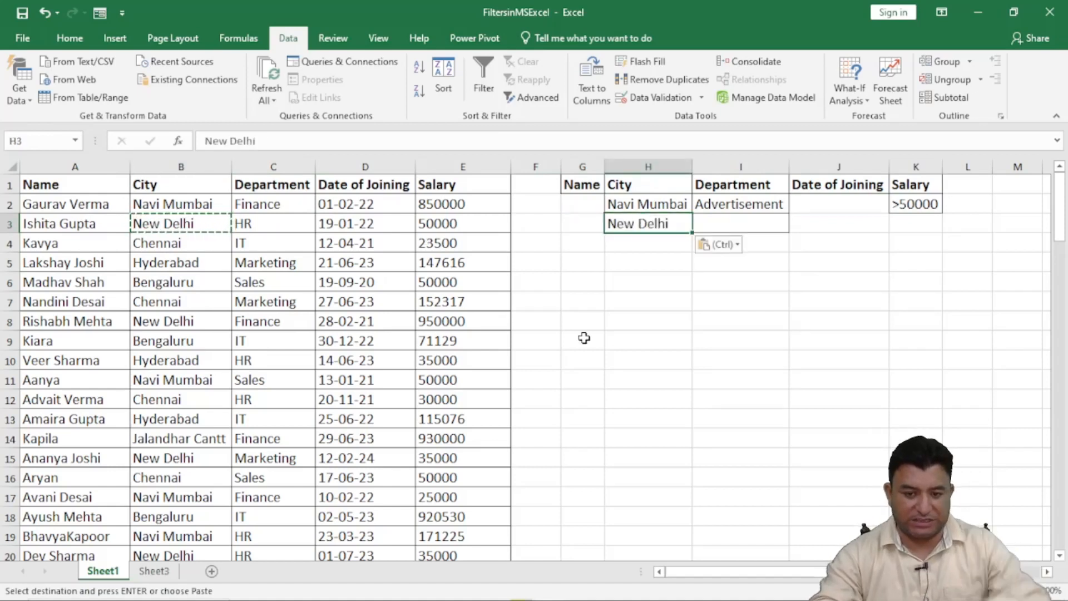
{"action": "left_click", "coordinate": [282, 231]}
{"action": "key", "text": "ctrl+c"}
{"action": "left_click", "coordinate": [736, 229]}
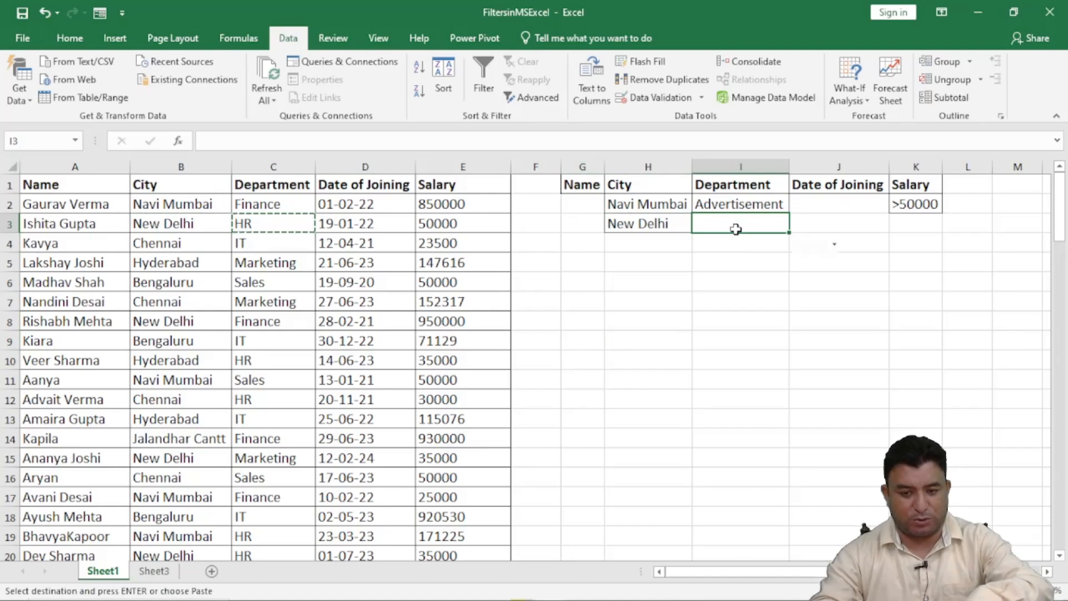
{"action": "key", "text": "ctrl+v"}
Examine the two criteria rows and the full criteria range G1:K3, clearing the pending copy selection
{"action": "left_click", "coordinate": [741, 282]}
{"action": "left_click", "coordinate": [622, 285]}
{"action": "left_click_drag", "start_coordinate": [618, 212], "coordinate": [913, 196]}
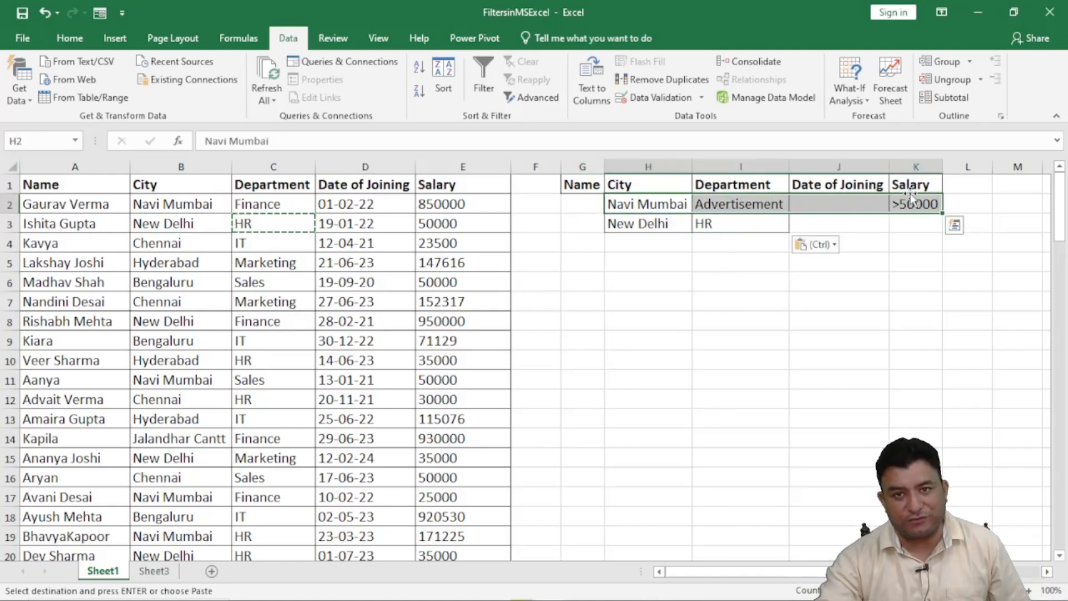
{"action": "left_click", "coordinate": [739, 281]}
{"action": "left_click_drag", "start_coordinate": [617, 223], "coordinate": [724, 222]}
{"action": "key", "text": "Escape"}
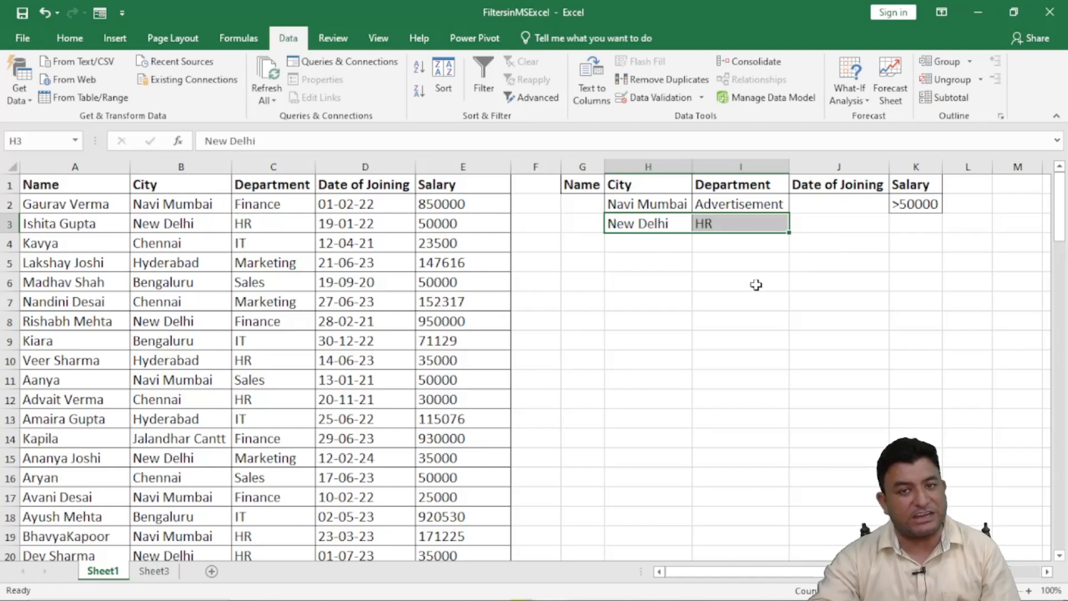
{"action": "left_click_drag", "start_coordinate": [634, 205], "coordinate": [906, 227]}
{"action": "left_click_drag", "start_coordinate": [646, 205], "coordinate": [911, 215]}
{"action": "left_click", "coordinate": [912, 203]}
{"action": "left_click_drag", "start_coordinate": [644, 222], "coordinate": [734, 226]}
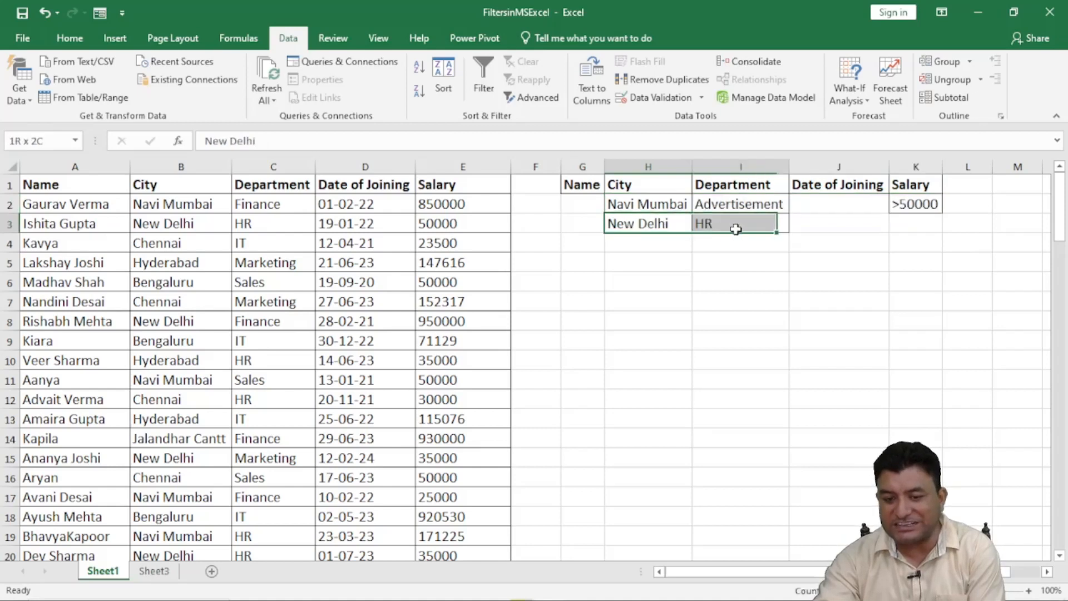
{"action": "left_click", "coordinate": [723, 290]}
{"action": "left_click_drag", "start_coordinate": [582, 184], "coordinate": [906, 227]}
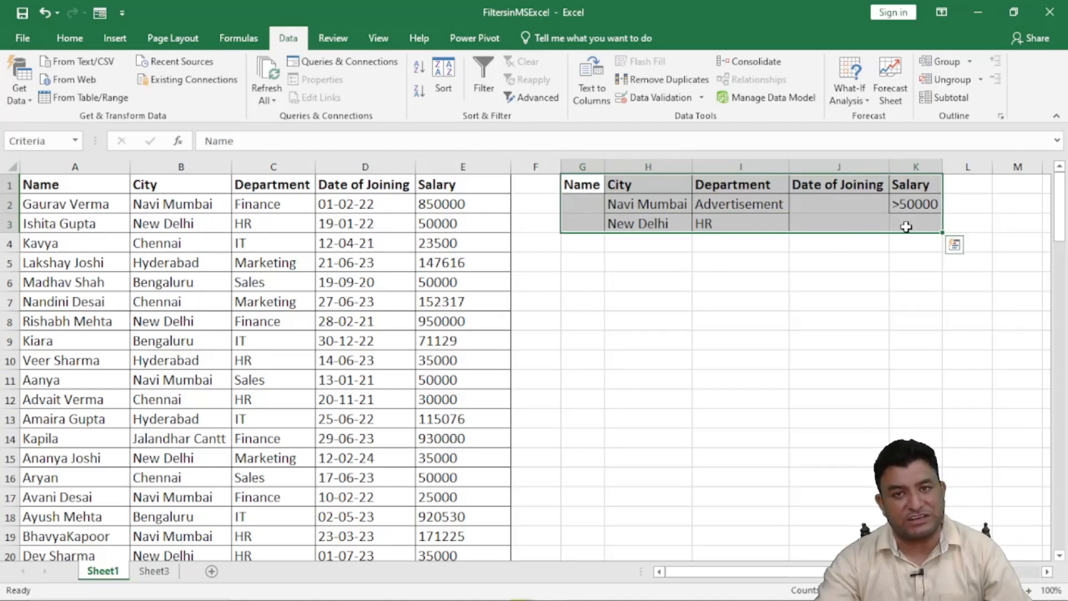
{"action": "left_click", "coordinate": [587, 417]}
Start an Advanced Filter on A1:E102 that copies to another location, with criteria range G1:K3
{"action": "left_click", "coordinate": [133, 303]}
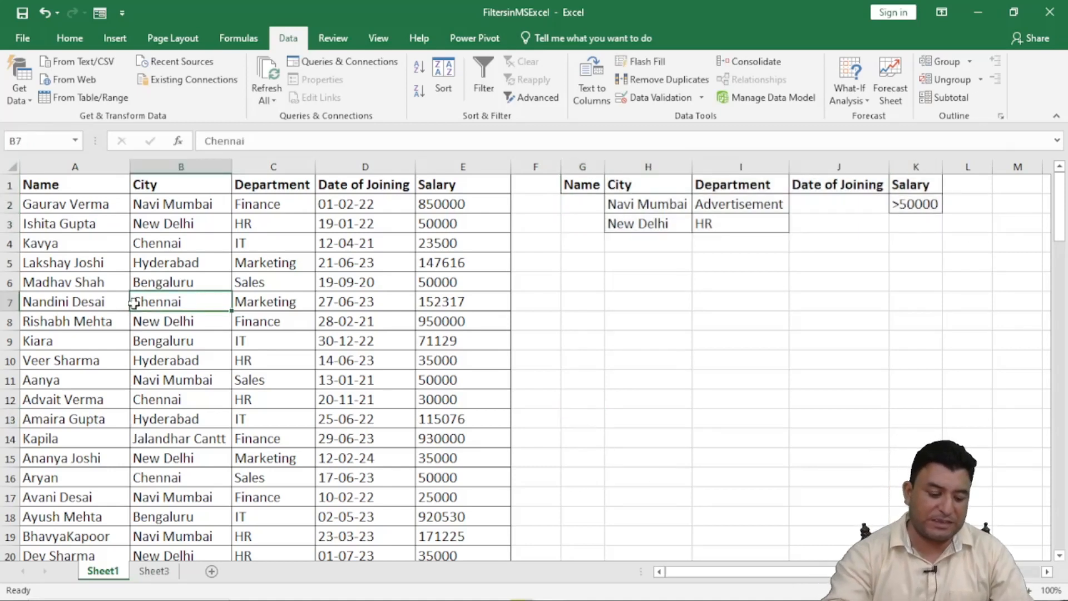
{"action": "key", "text": "alt"}
{"action": "key", "text": "a"}
{"action": "key", "text": "q"}
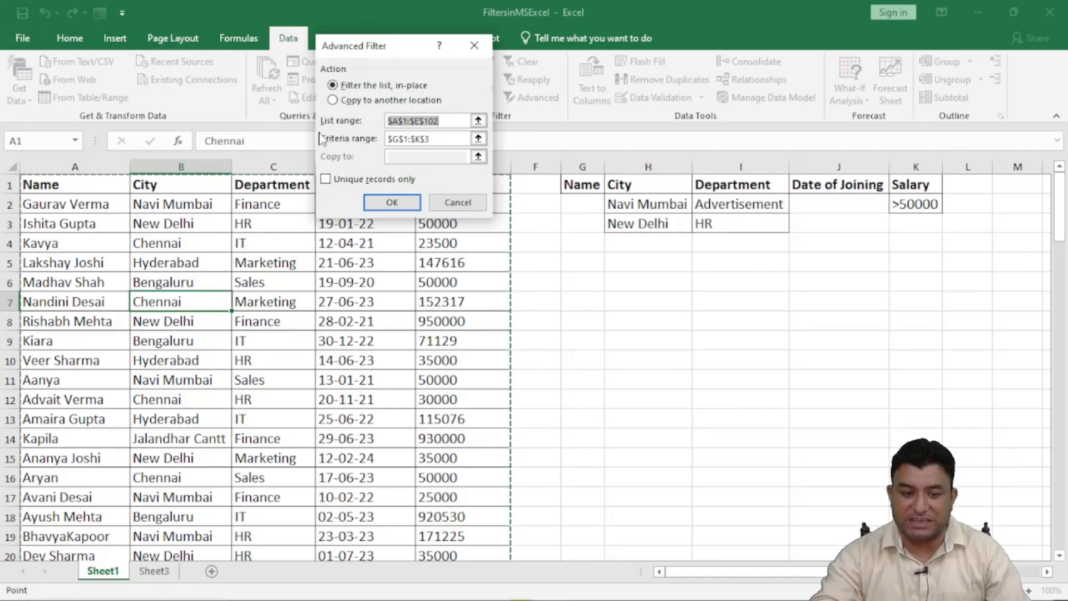
{"action": "left_click", "coordinate": [332, 100]}
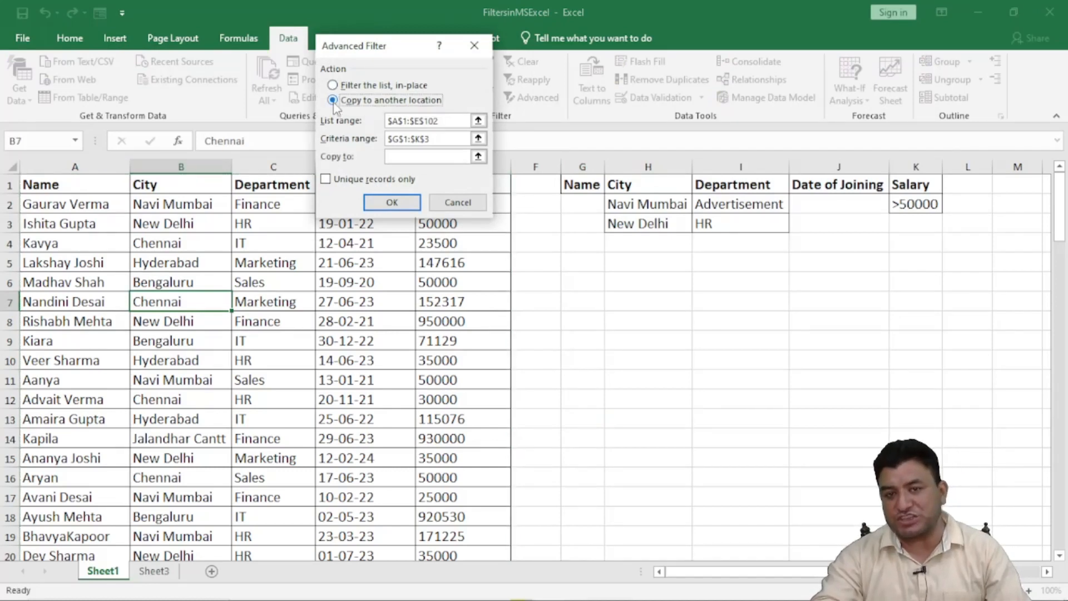
{"action": "left_click", "coordinate": [439, 140]}
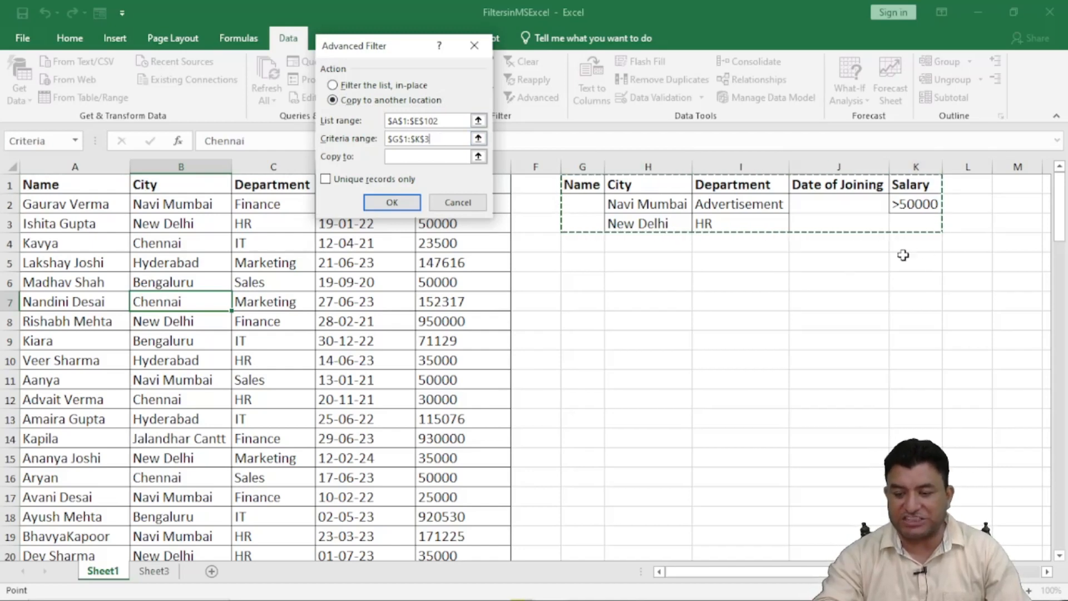
Set the copy destination to cell A104 on Sheet1 and run the Advanced Filter
{"action": "left_click", "coordinate": [412, 157]}
{"action": "scroll", "coordinate": [223, 281], "scroll_direction": "down", "scroll_amount": 20}
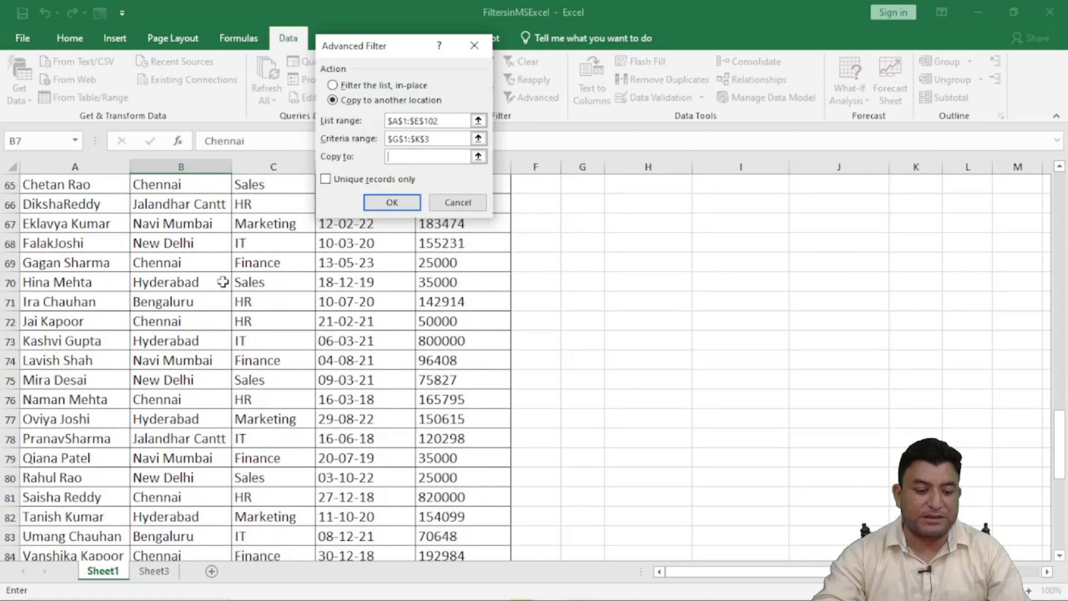
{"action": "scroll", "coordinate": [222, 283], "scroll_direction": "down", "scroll_amount": 11}
{"action": "left_click", "coordinate": [35, 315]}
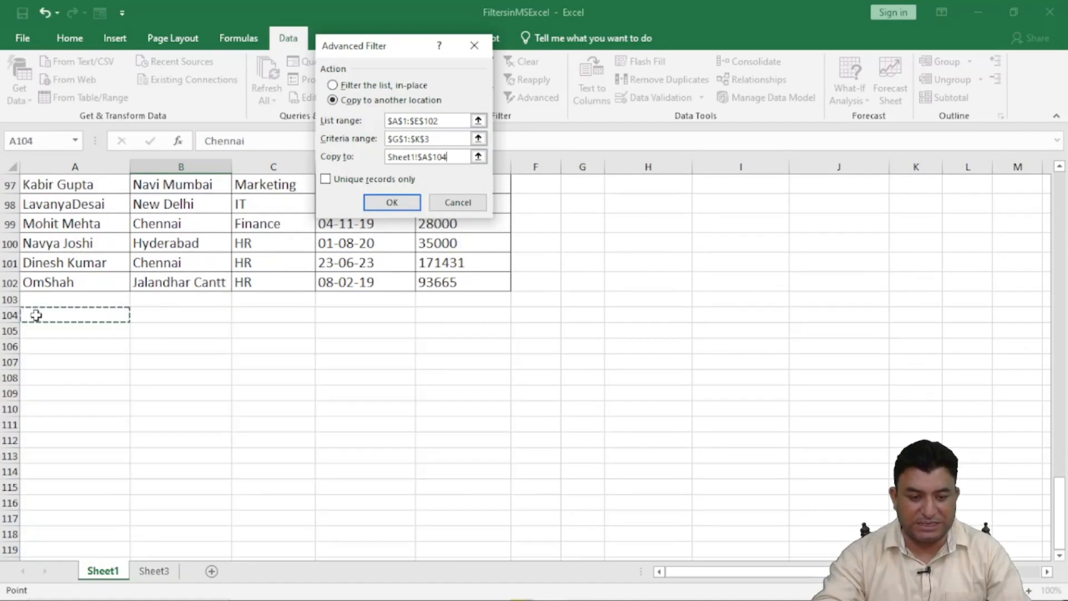
{"action": "left_click", "coordinate": [386, 203]}
Check the cities of the records extracted below the table against the criteria in row 2
{"action": "scroll", "coordinate": [287, 355], "scroll_direction": "down", "scroll_amount": 20}
{"action": "scroll", "coordinate": [288, 355], "scroll_direction": "down", "scroll_amount": 1}
{"action": "scroll", "coordinate": [286, 354], "scroll_direction": "up", "scroll_amount": 1}
{"action": "left_click_drag", "start_coordinate": [172, 220], "coordinate": [172, 257]}
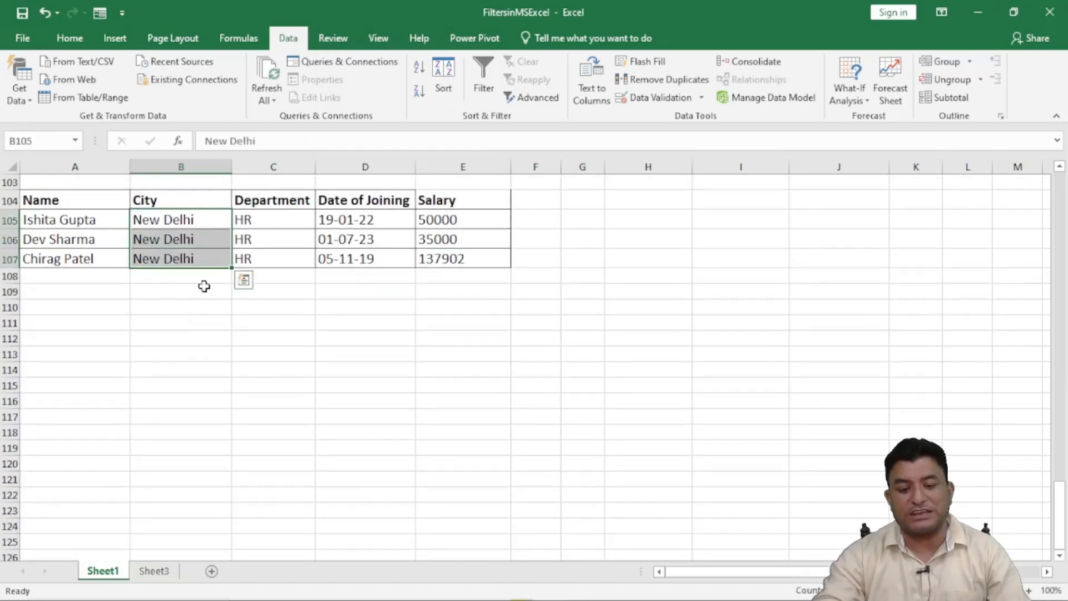
{"action": "left_click", "coordinate": [238, 339]}
{"action": "scroll", "coordinate": [338, 367], "scroll_direction": "up", "scroll_amount": 20}
{"action": "scroll", "coordinate": [338, 367], "scroll_direction": "up", "scroll_amount": 1}
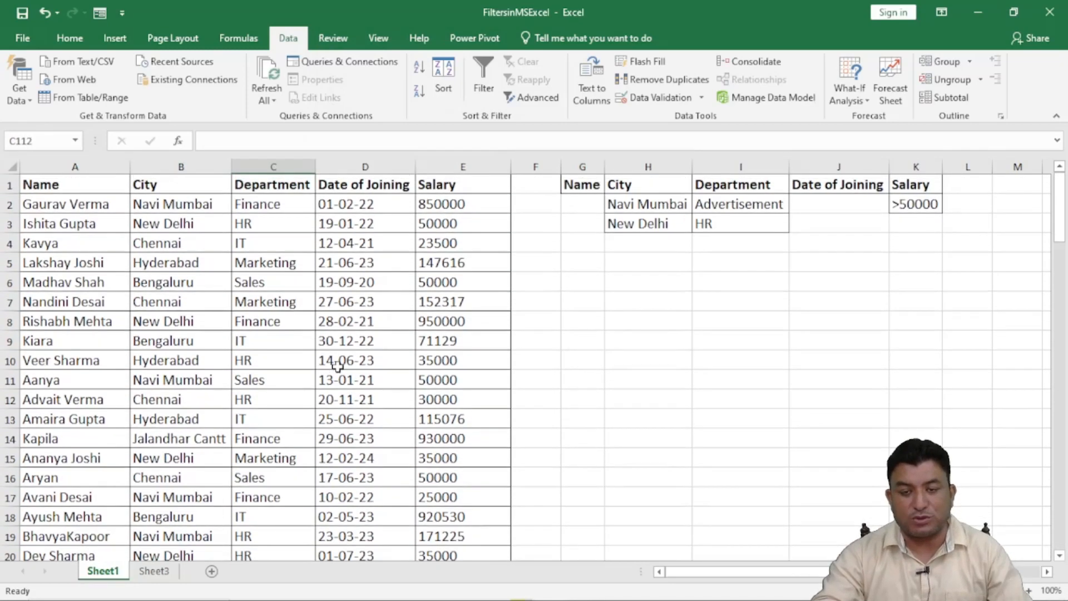
{"action": "left_click_drag", "start_coordinate": [620, 203], "coordinate": [894, 202]}
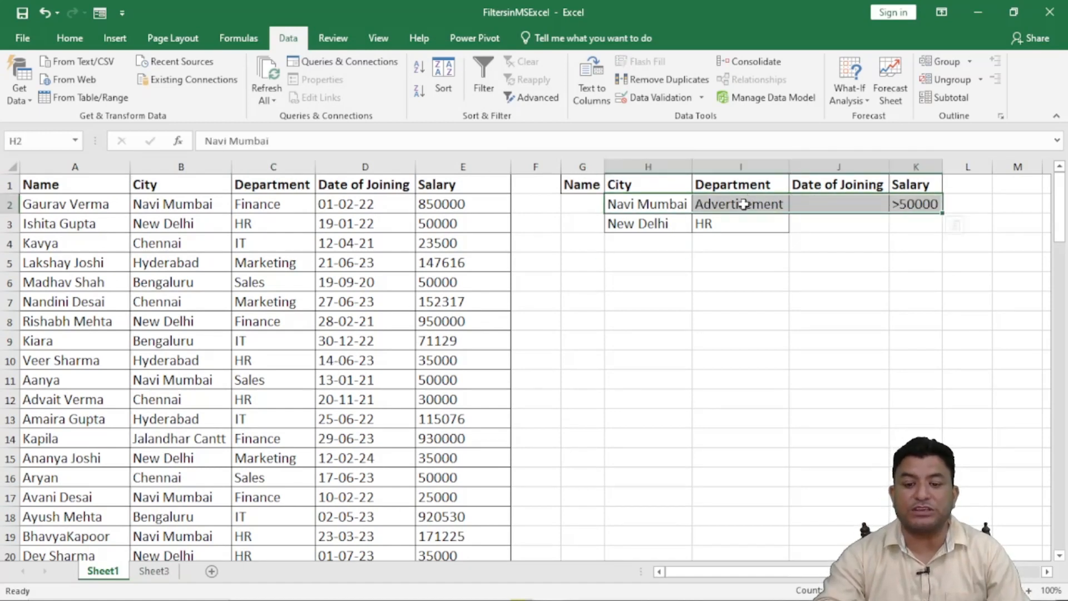
{"action": "left_click_drag", "start_coordinate": [627, 202], "coordinate": [898, 208]}
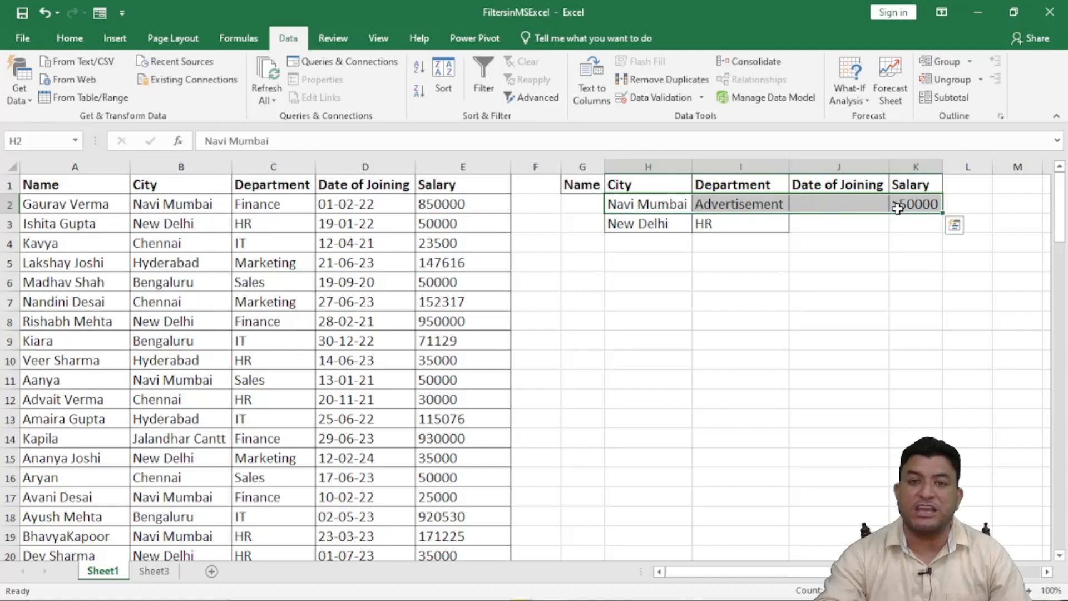
{"action": "left_click", "coordinate": [270, 281]}
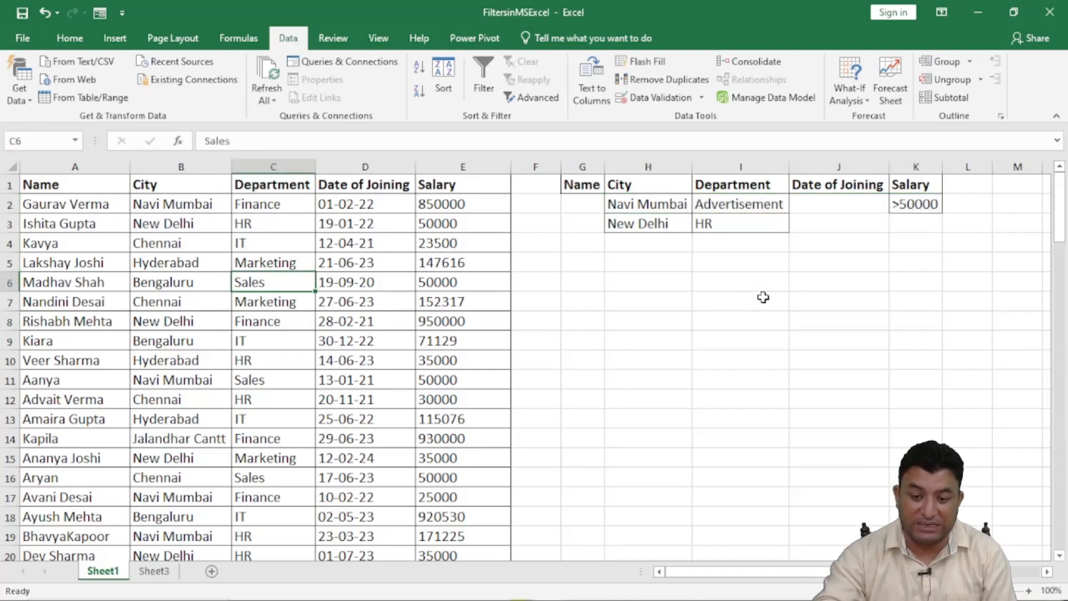
Compare the New Delhi HR criteria row with the Navi Mumbai Advertisement row as alternative condition sets
{"action": "left_click_drag", "start_coordinate": [613, 223], "coordinate": [724, 224]}
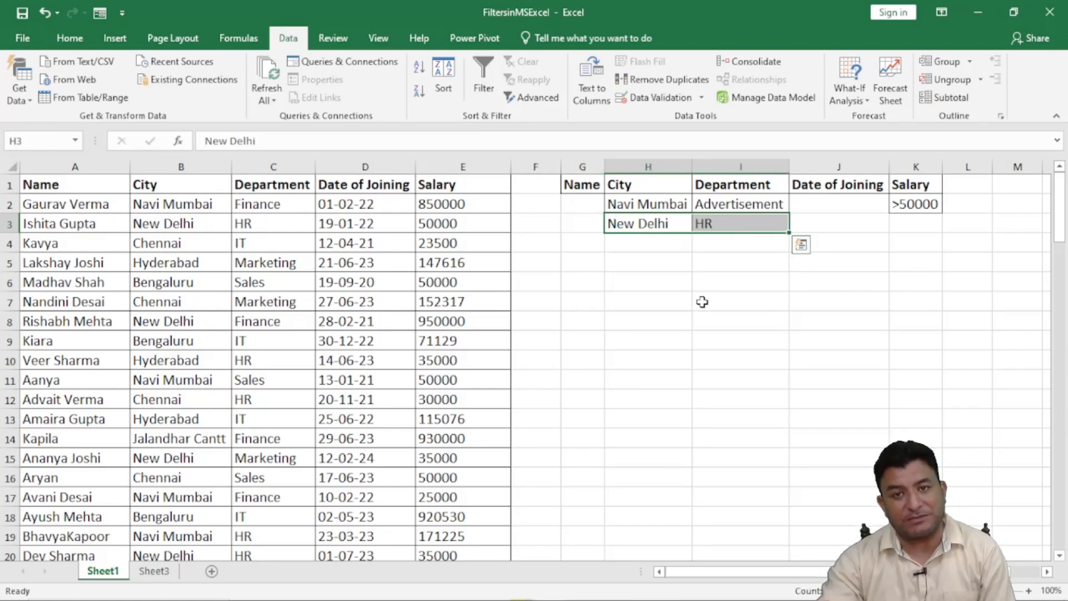
{"action": "left_click_drag", "start_coordinate": [585, 203], "coordinate": [912, 226]}
{"action": "left_click", "coordinate": [742, 262]}
{"action": "left_click_drag", "start_coordinate": [603, 204], "coordinate": [925, 227]}
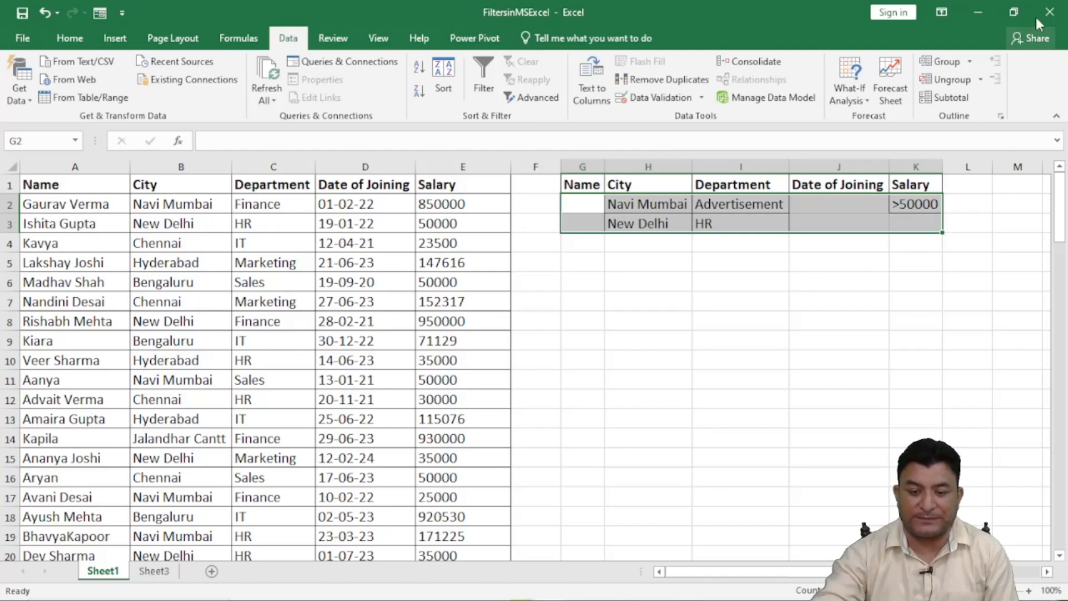
{"action": "left_click", "coordinate": [758, 284]}
{"action": "left_click_drag", "start_coordinate": [640, 204], "coordinate": [919, 202]}
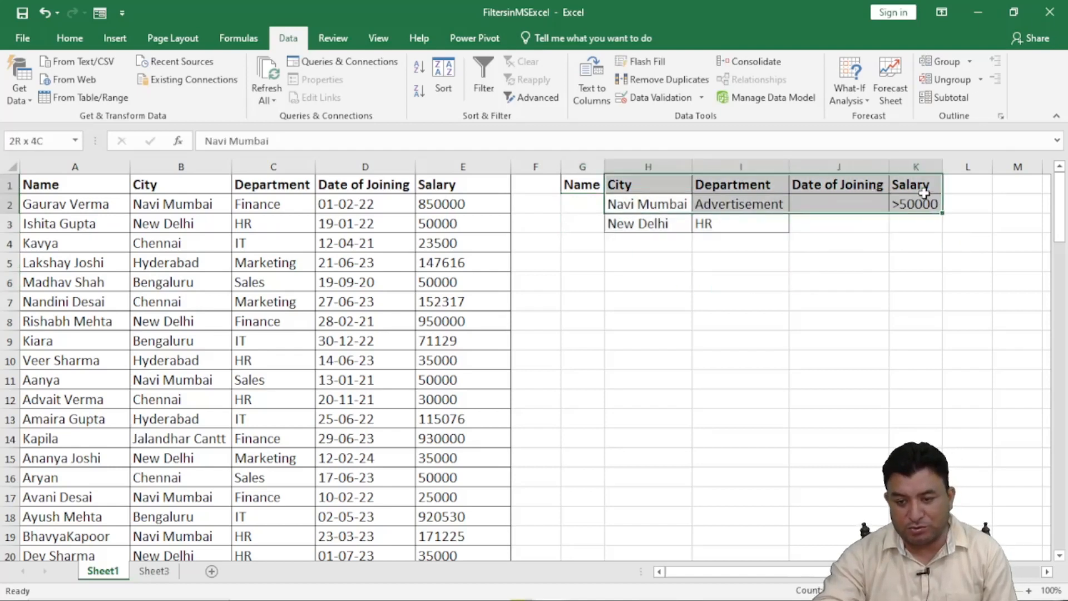
{"action": "left_click_drag", "start_coordinate": [625, 221], "coordinate": [723, 223]}
{"action": "left_click", "coordinate": [656, 309]}
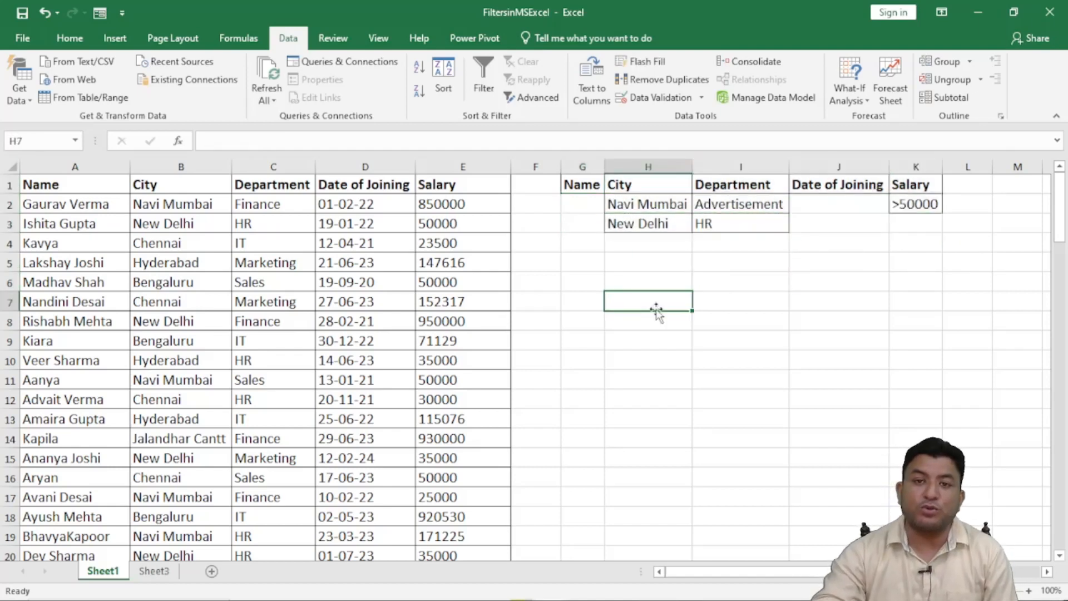
{"action": "left_click_drag", "start_coordinate": [622, 226], "coordinate": [899, 206]}
{"action": "left_click", "coordinate": [816, 262]}
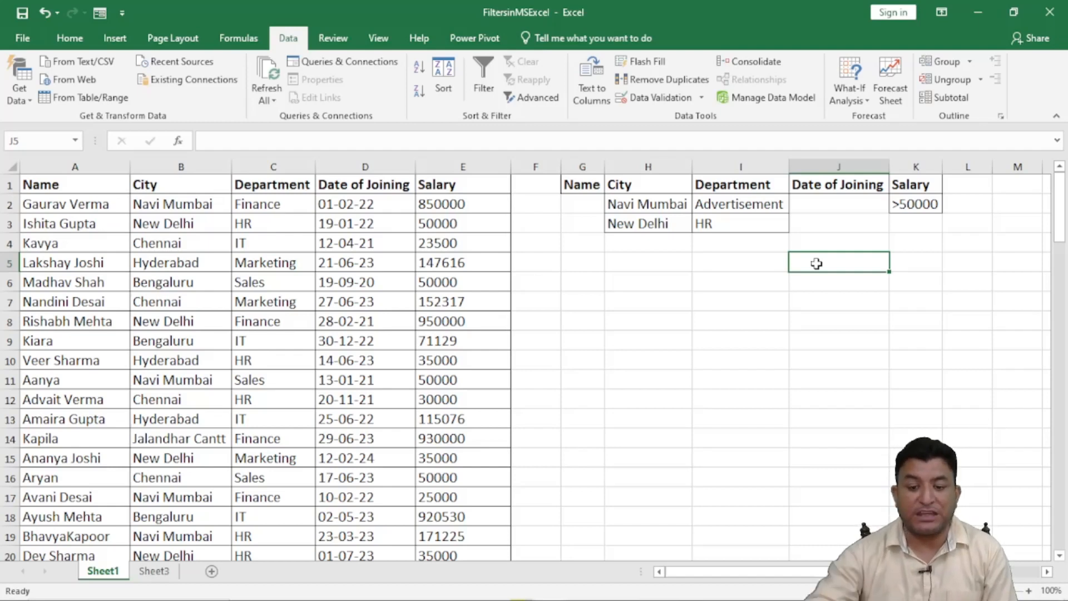
{"action": "left_click_drag", "start_coordinate": [663, 201], "coordinate": [913, 216]}
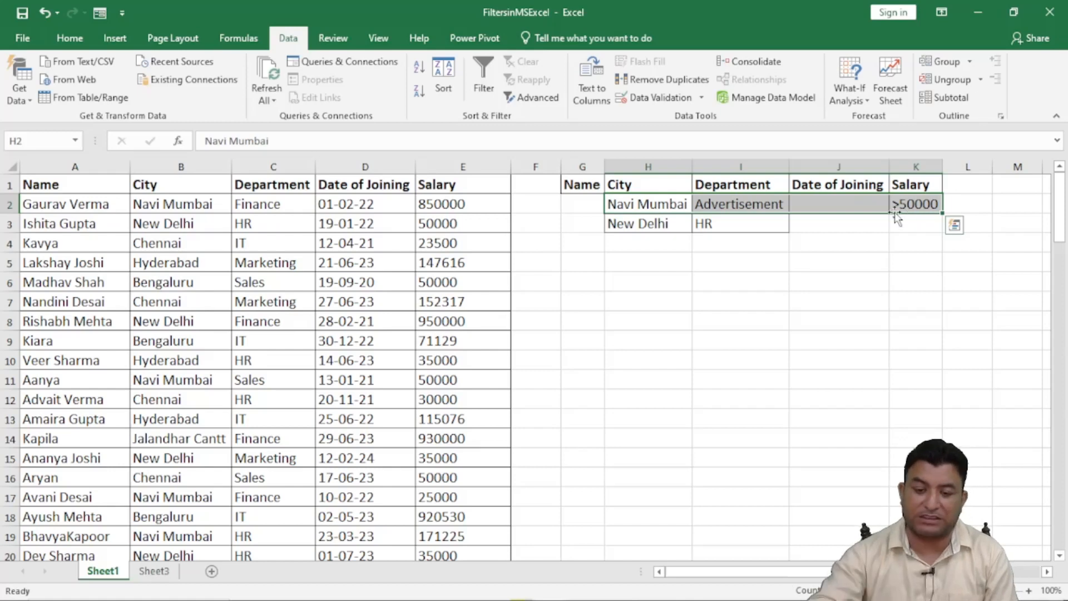
{"action": "left_click", "coordinate": [740, 262]}
{"action": "left_click_drag", "start_coordinate": [644, 203], "coordinate": [650, 228]}
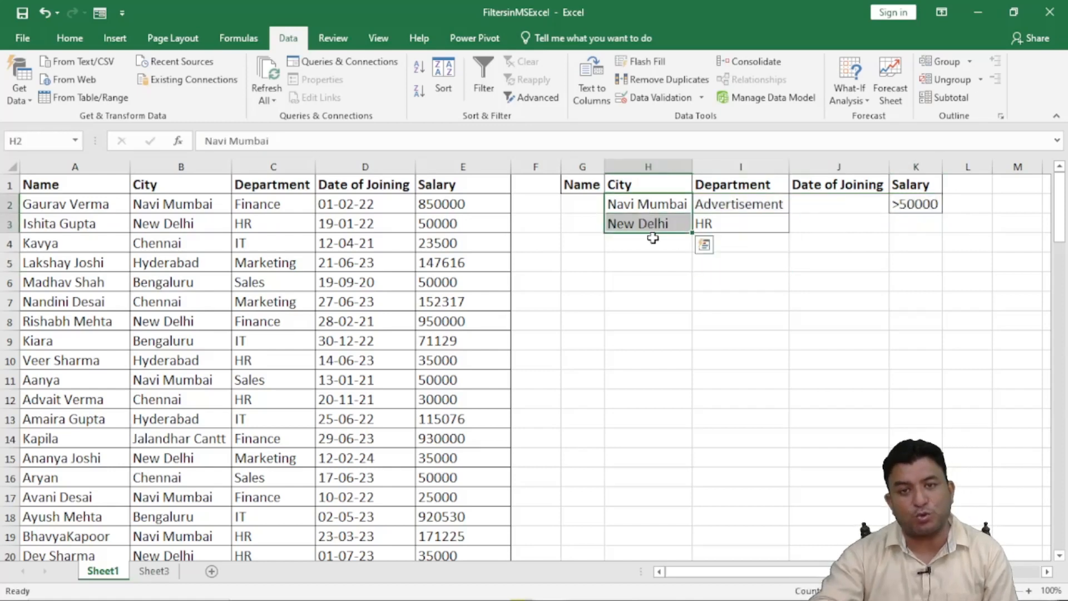
{"action": "left_click", "coordinate": [673, 344]}
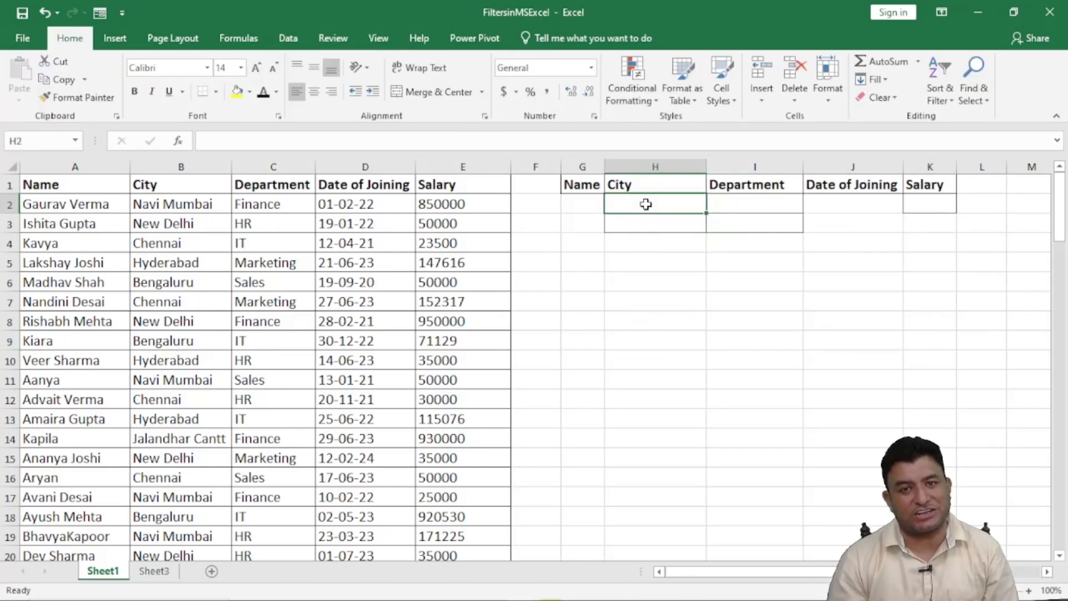
Copy Navi Mumbai from the table into the City criterion in H2 and set the Salary criterion in K2 to >50000
{"action": "left_click", "coordinate": [174, 208]}
{"action": "key", "text": "ctrl+c"}
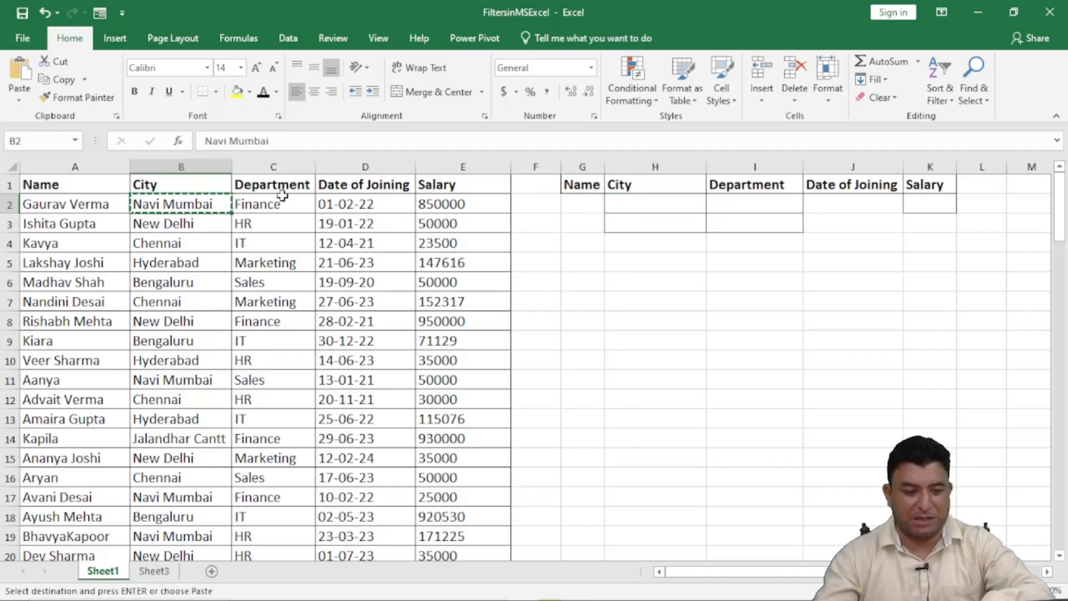
{"action": "left_click", "coordinate": [643, 207]}
{"action": "key", "text": "ctrl+v"}
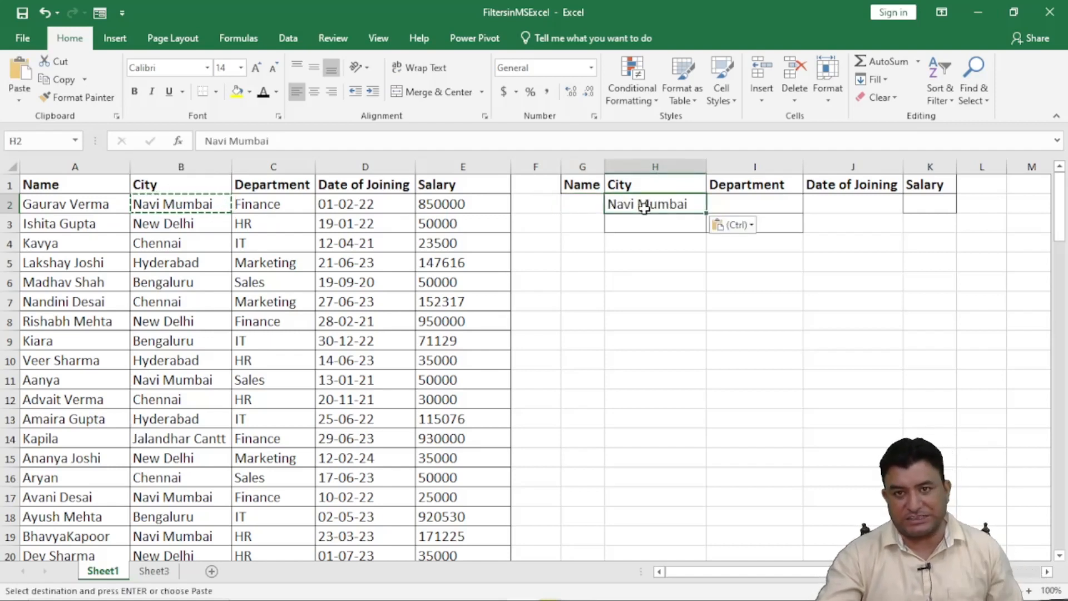
{"action": "left_click", "coordinate": [915, 203]}
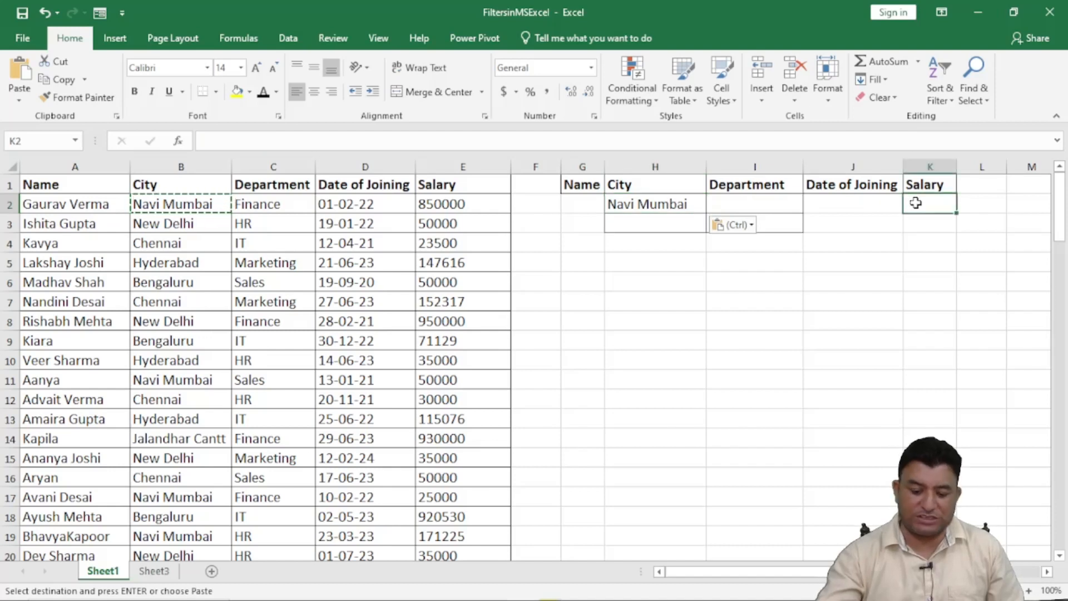
{"action": "type", "text": ">50000"}
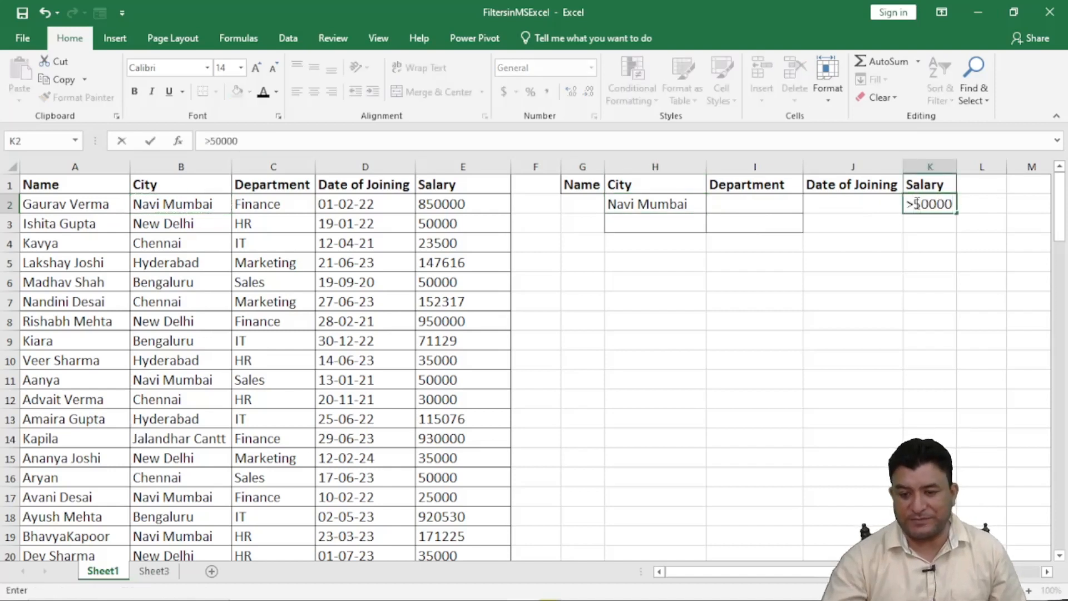
{"action": "key", "text": "Return"}
{"action": "left_click", "coordinate": [726, 263]}
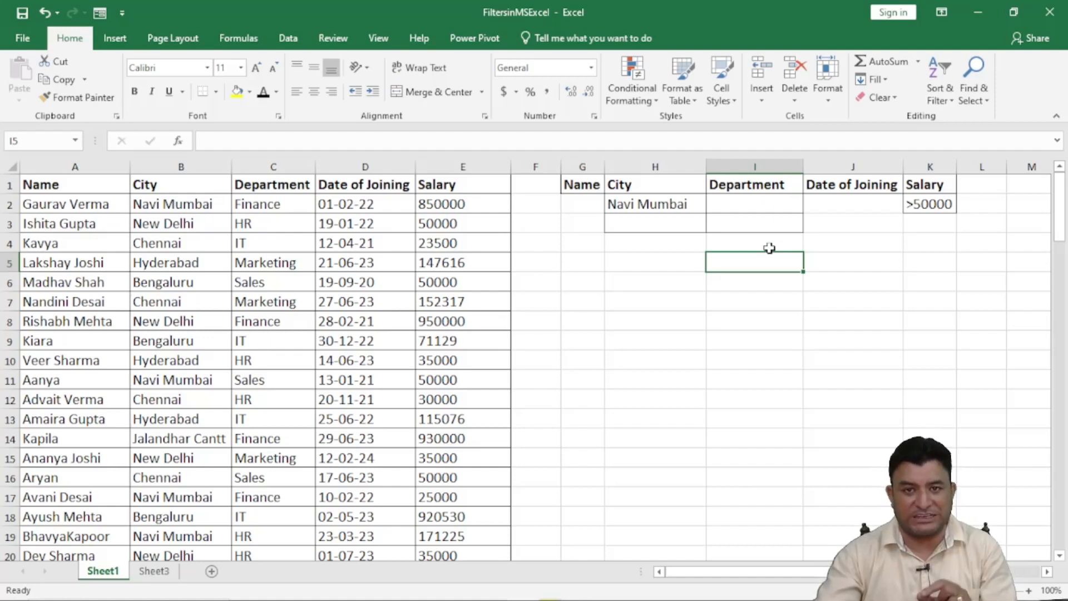
Examine the criteria headings, the filled and blank cells in row 2, and the Name and Department fields wanted as output
{"action": "left_click", "coordinate": [924, 206]}
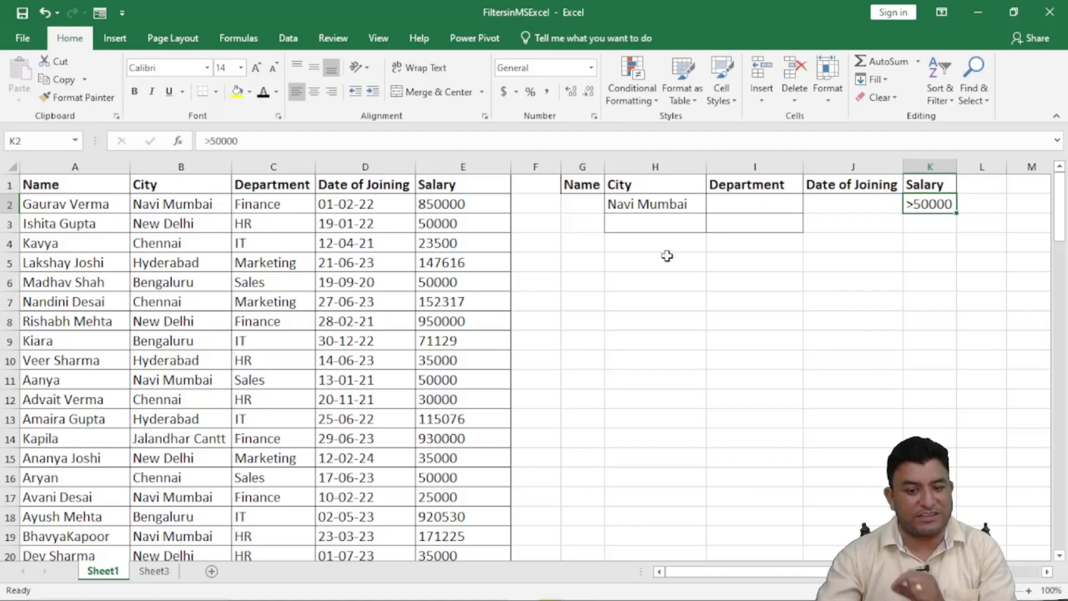
{"action": "left_click", "coordinate": [584, 205]}
{"action": "left_click", "coordinate": [762, 200]}
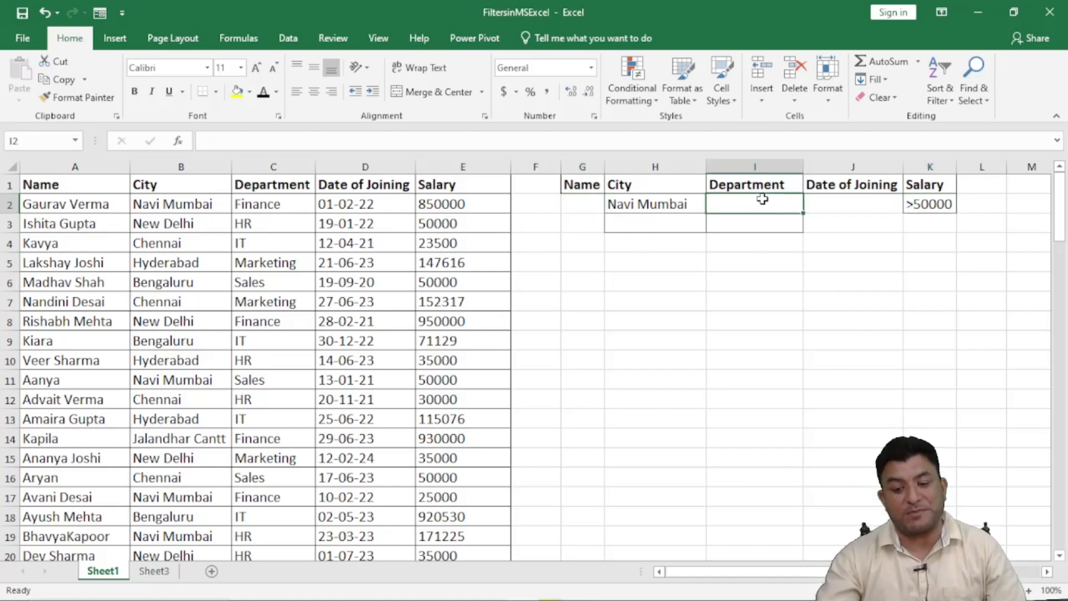
{"action": "left_click", "coordinate": [853, 197]}
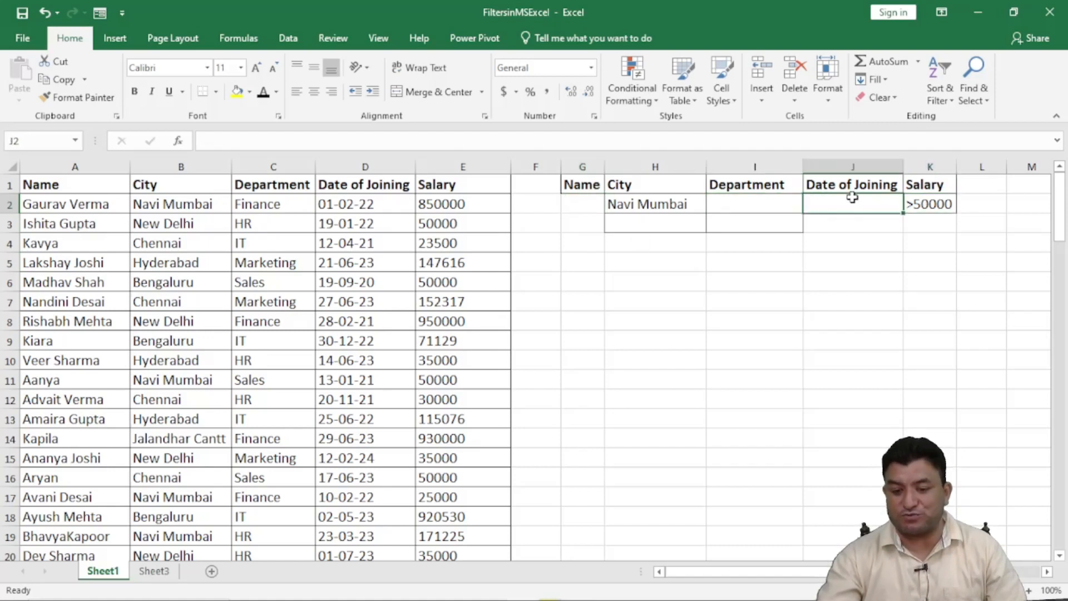
{"action": "left_click", "coordinate": [692, 207]}
{"action": "left_click", "coordinate": [917, 208]}
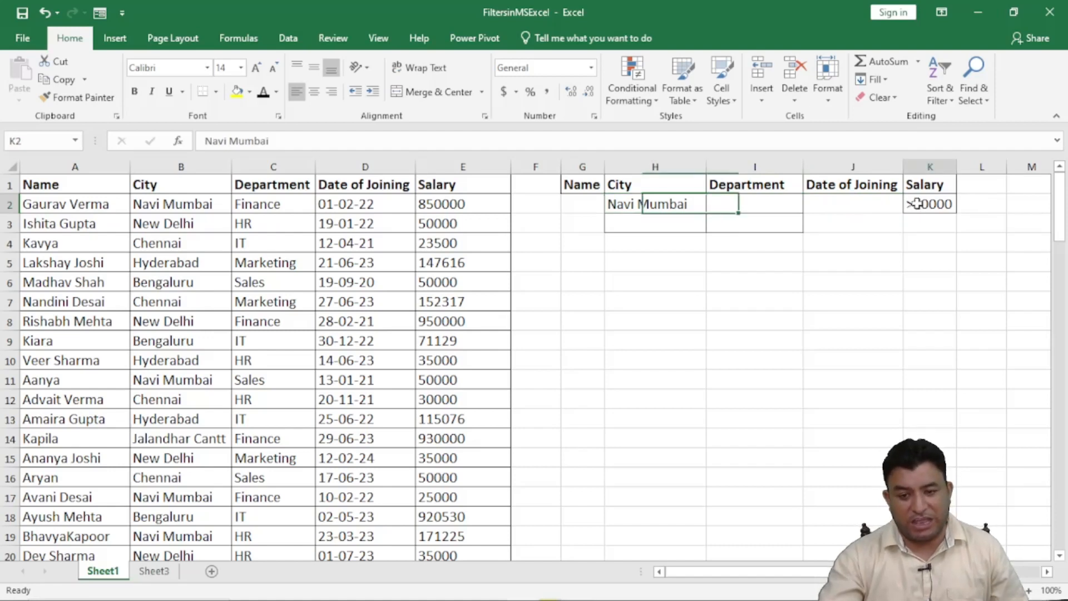
{"action": "left_click_drag", "start_coordinate": [582, 186], "coordinate": [921, 180]}
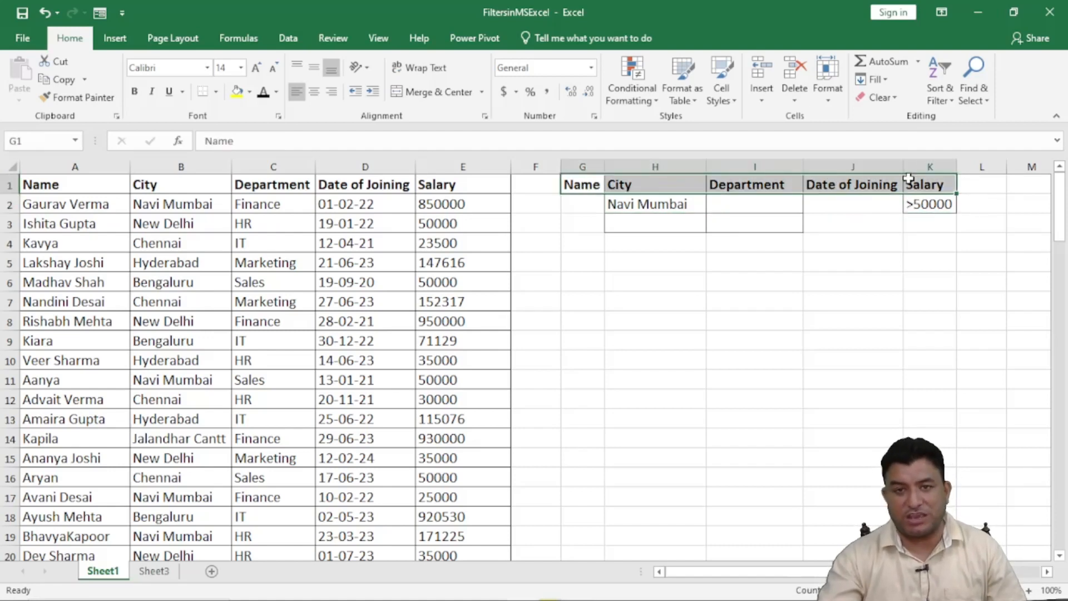
{"action": "left_click", "coordinate": [734, 296]}
{"action": "left_click", "coordinate": [613, 303]}
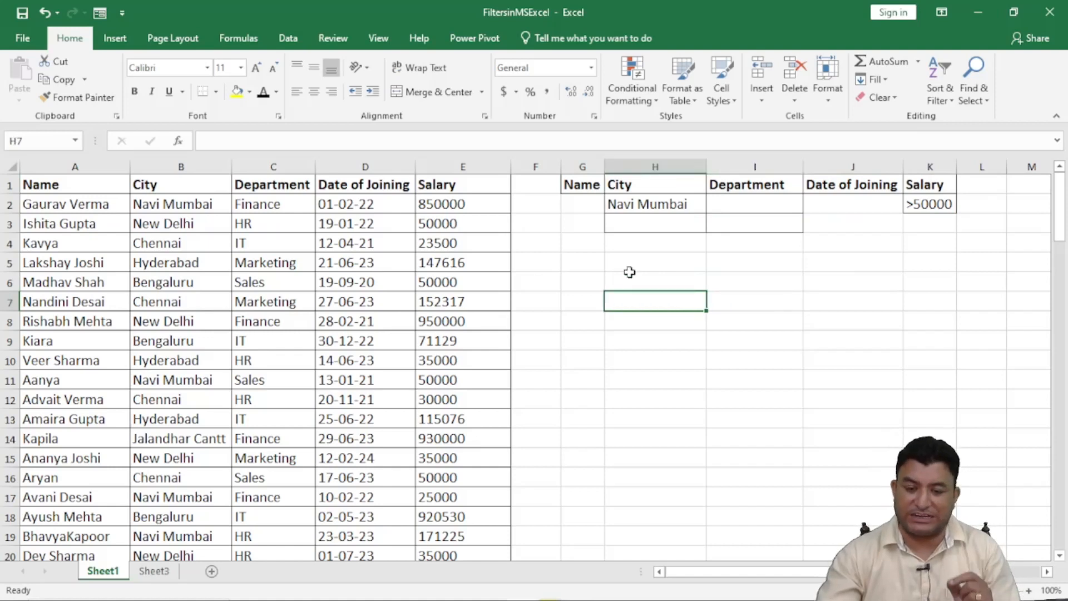
{"action": "left_click", "coordinate": [647, 204]}
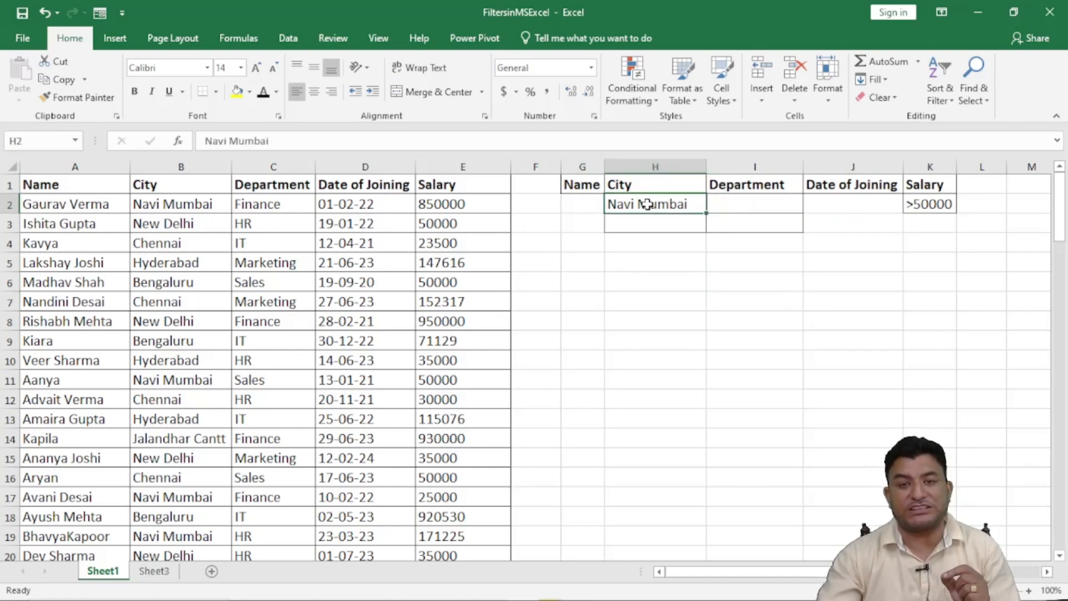
{"action": "left_click", "coordinate": [920, 205]}
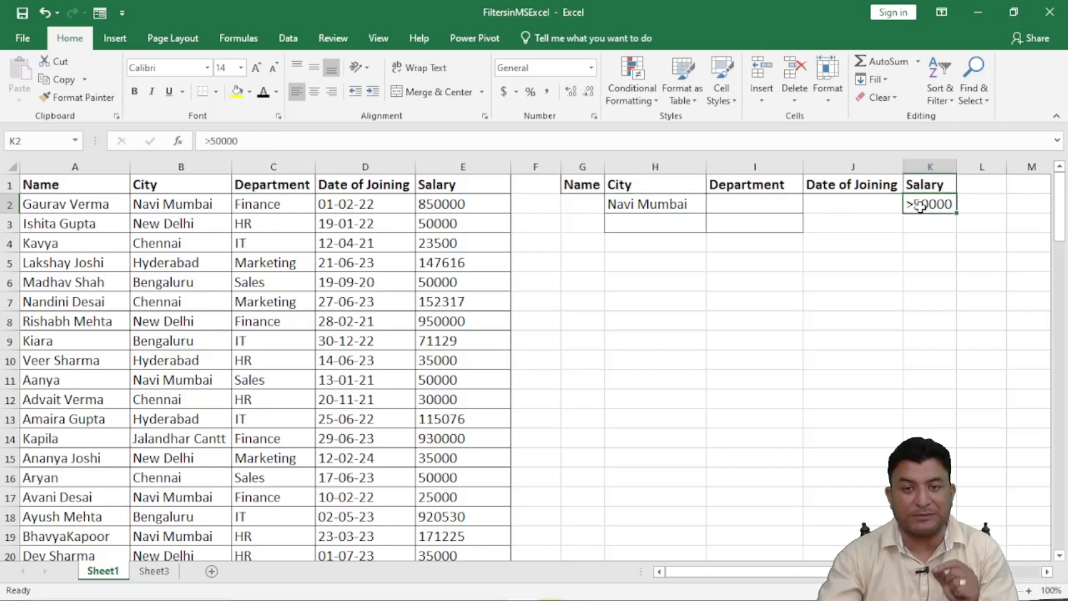
{"action": "left_click", "coordinate": [659, 295]}
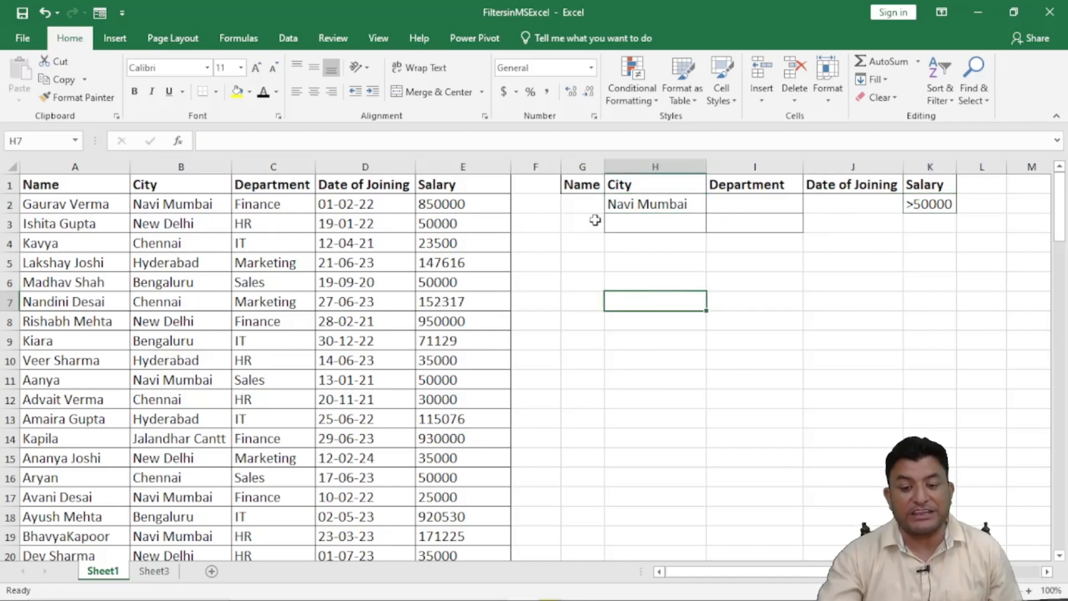
{"action": "left_click", "coordinate": [578, 187]}
{"action": "left_click", "coordinate": [781, 184]}
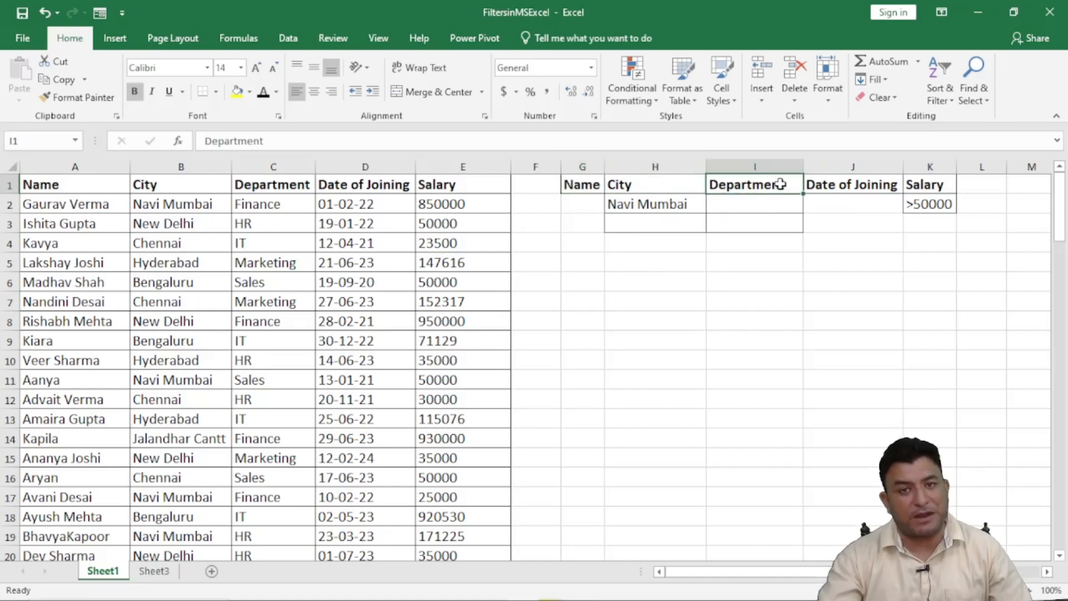
{"action": "left_click", "coordinate": [769, 245]}
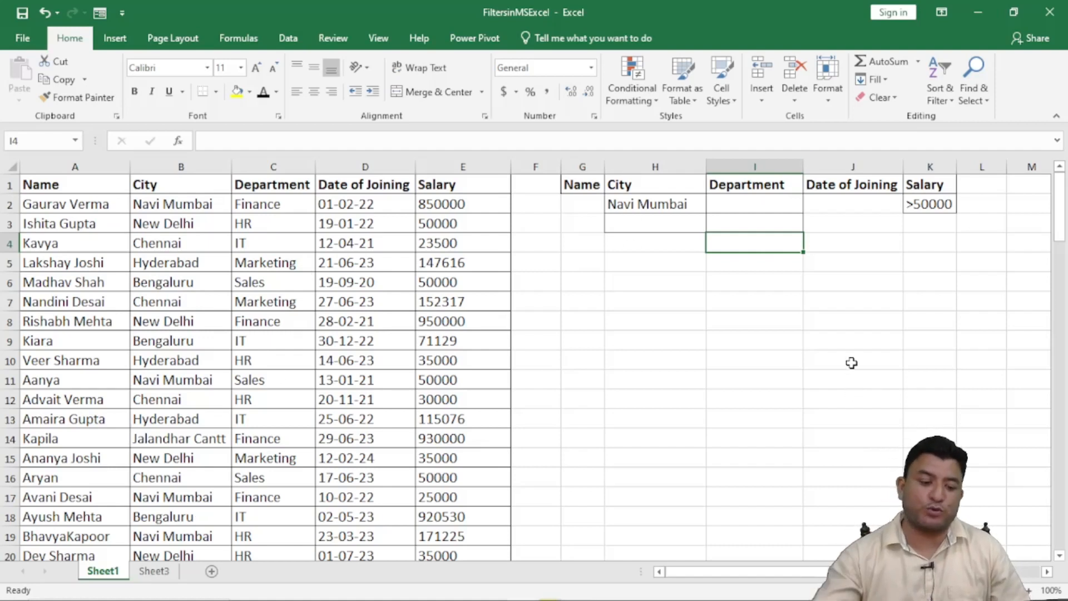
Copy the Name heading from G1 on Sheet1 to cell A1 on Sheet3
{"action": "left_click", "coordinate": [169, 570]}
{"action": "left_click", "coordinate": [206, 369]}
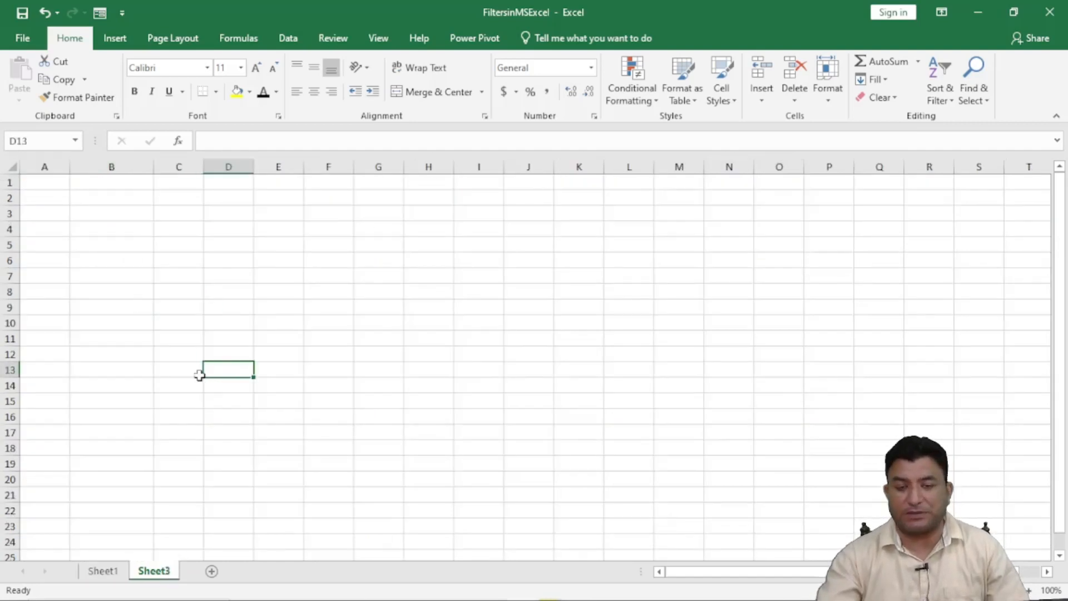
{"action": "left_click", "coordinate": [103, 571]}
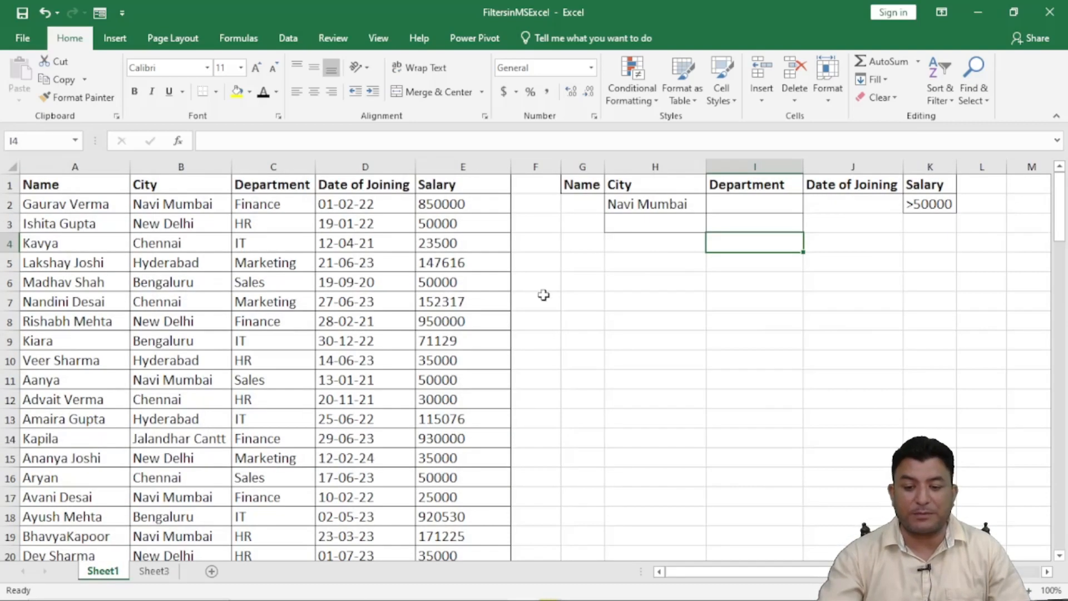
{"action": "left_click", "coordinate": [580, 185]}
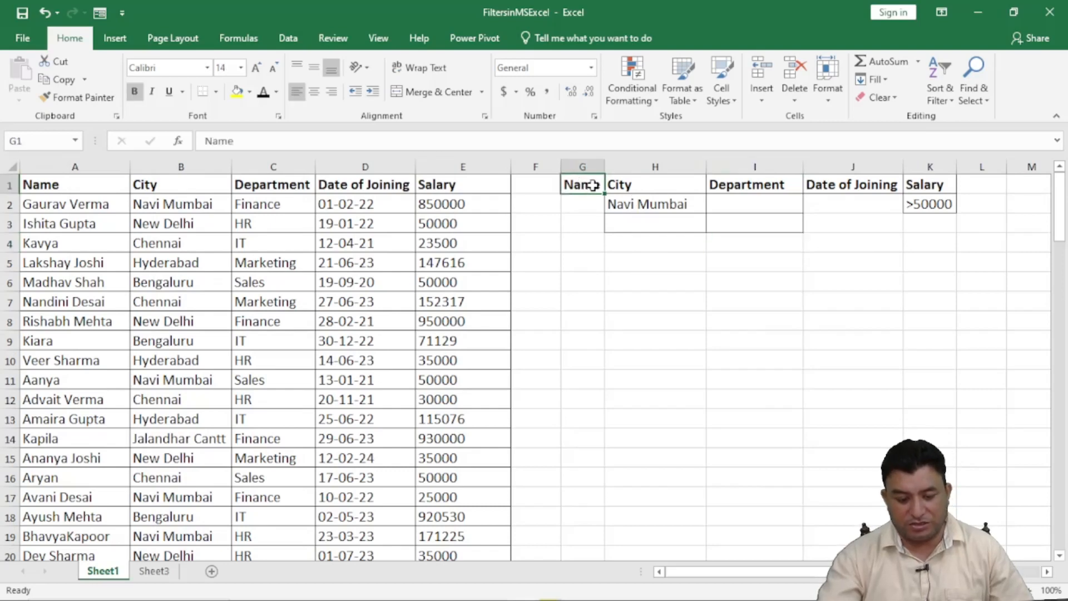
{"action": "key", "text": "ctrl+c"}
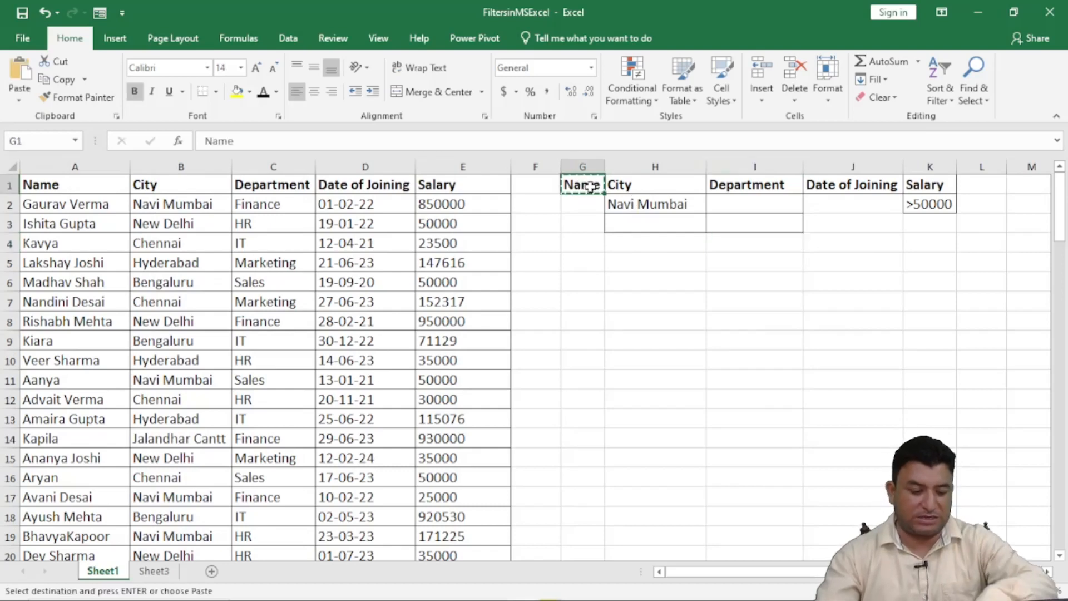
{"action": "left_click", "coordinate": [153, 570]}
{"action": "left_click", "coordinate": [33, 182]}
{"action": "key", "text": "ctrl+v"}
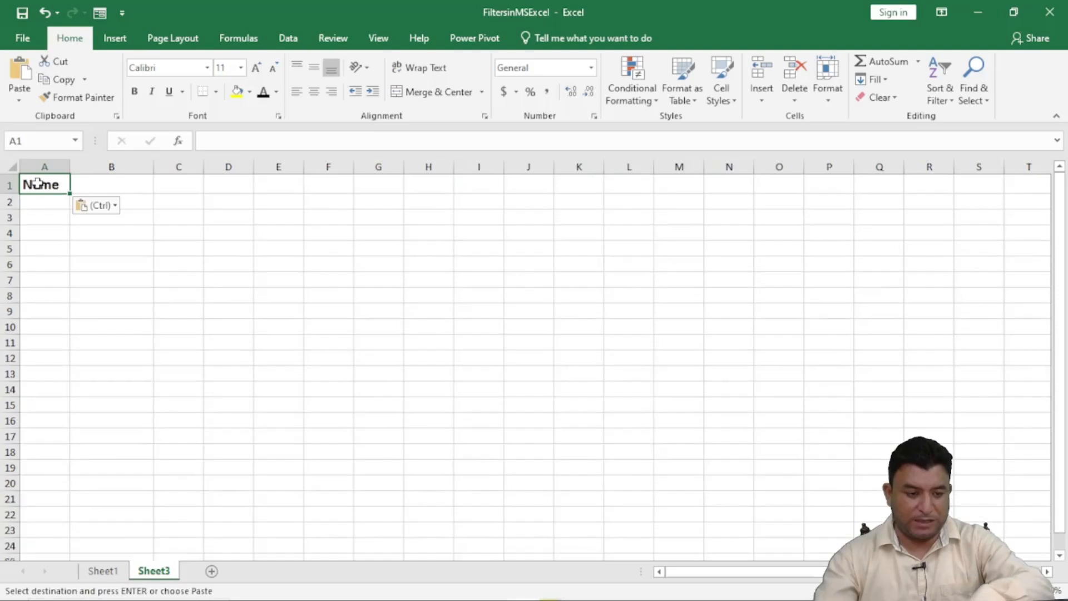
Copy the Department heading from I1 on Sheet1 to cell B1 on Sheet3
{"action": "left_click", "coordinate": [103, 571]}
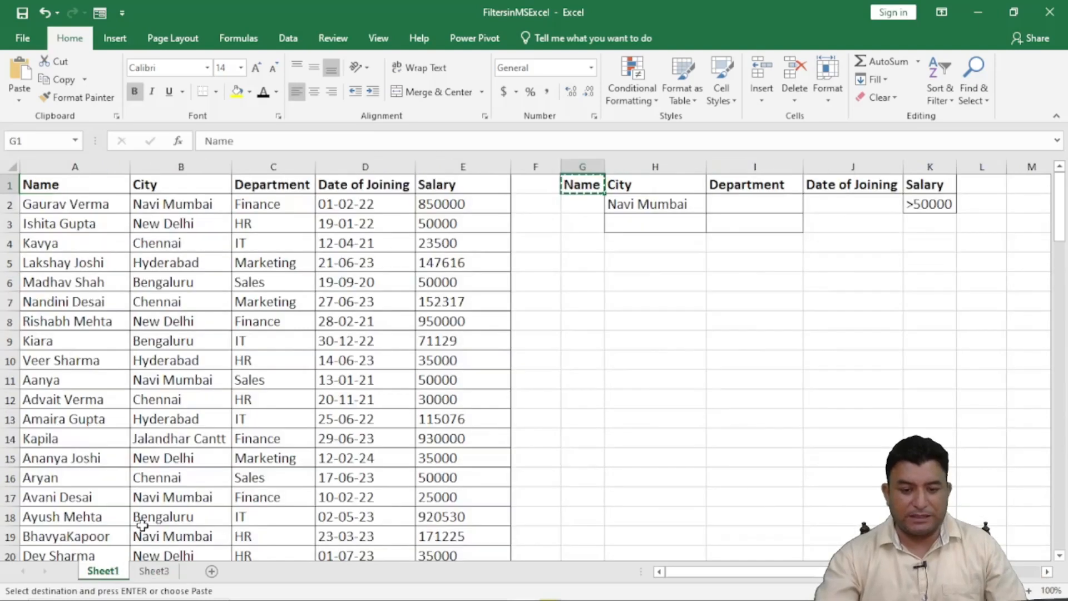
{"action": "left_click", "coordinate": [746, 184]}
{"action": "key", "text": "ctrl+c"}
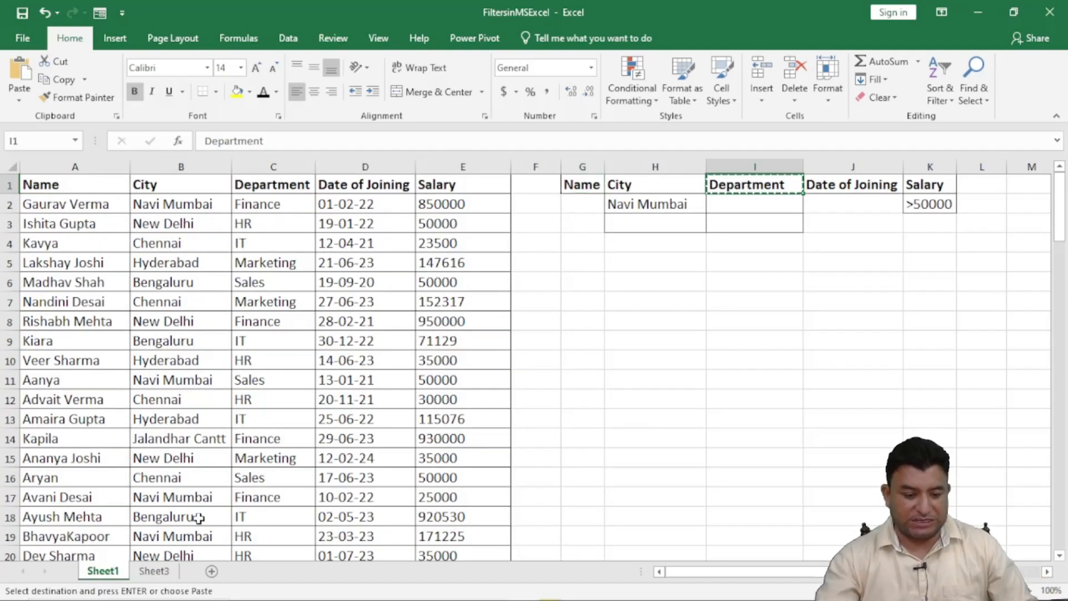
{"action": "left_click", "coordinate": [154, 571]}
{"action": "left_click", "coordinate": [115, 184]}
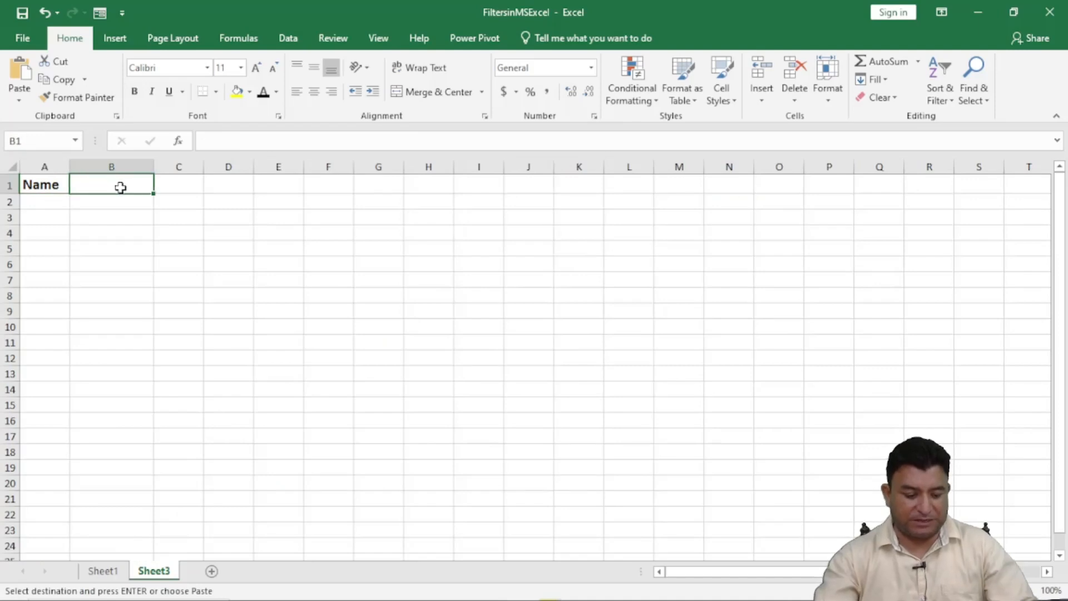
{"action": "key", "text": "ctrl+v"}
{"action": "left_click", "coordinate": [298, 290]}
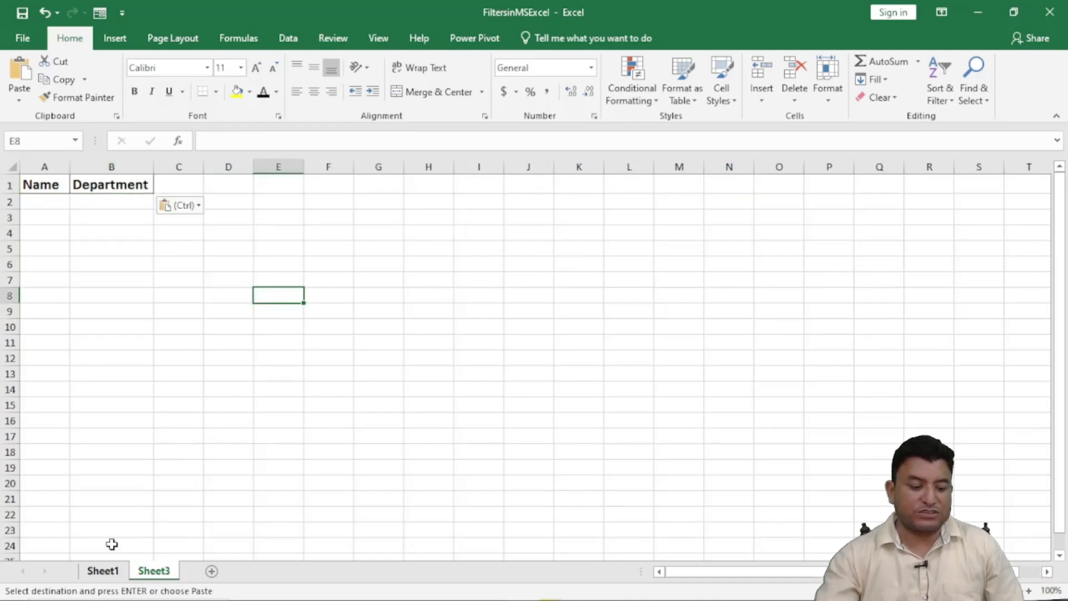
{"action": "left_click", "coordinate": [136, 341]}
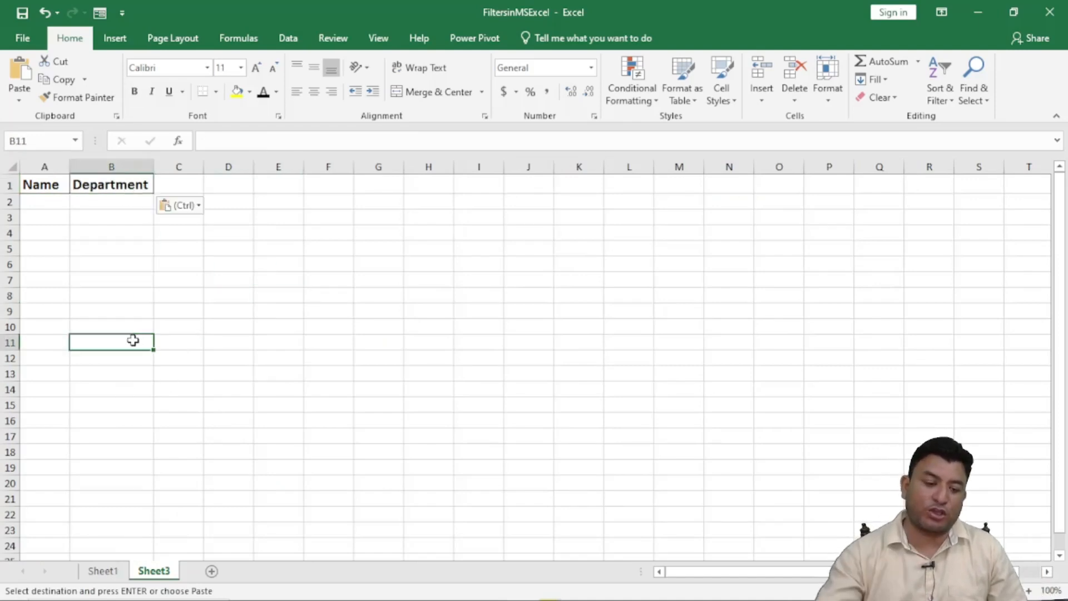
{"action": "left_click", "coordinate": [43, 218]}
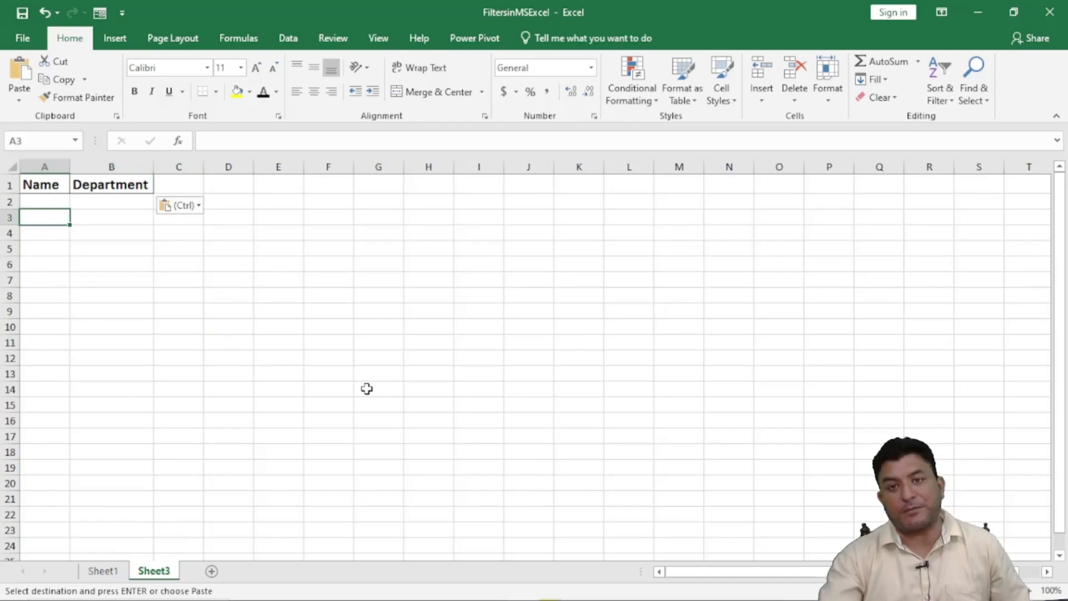
Start an Advanced Filter from cell A3 on Sheet3 with list range A1:E102 of Sheet1
{"action": "key", "text": "alt"}
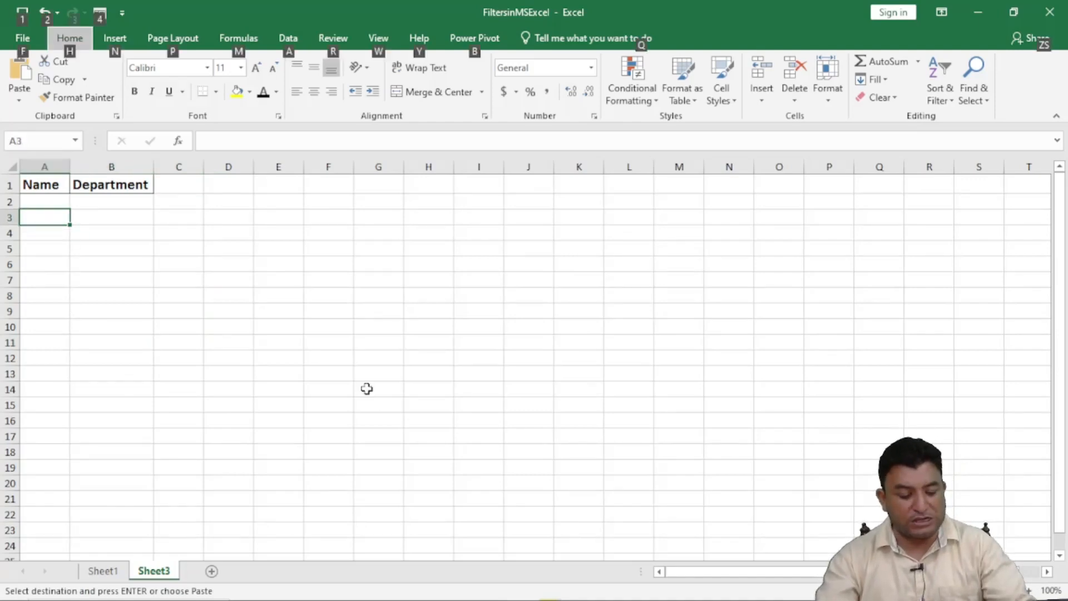
{"action": "key", "text": "a"}
{"action": "key", "text": "q"}
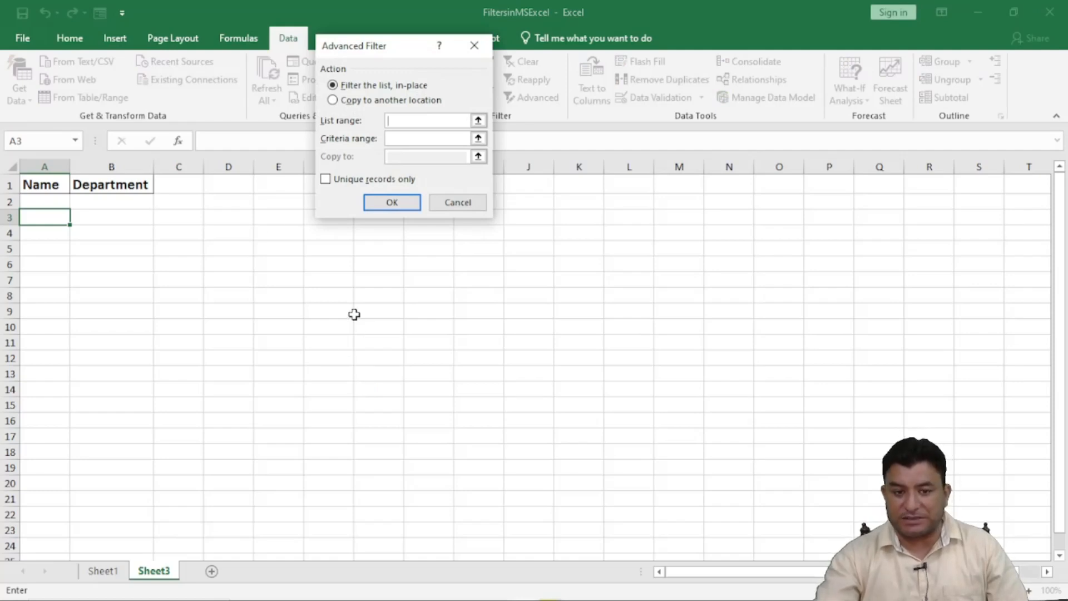
{"action": "left_click", "coordinate": [103, 572]}
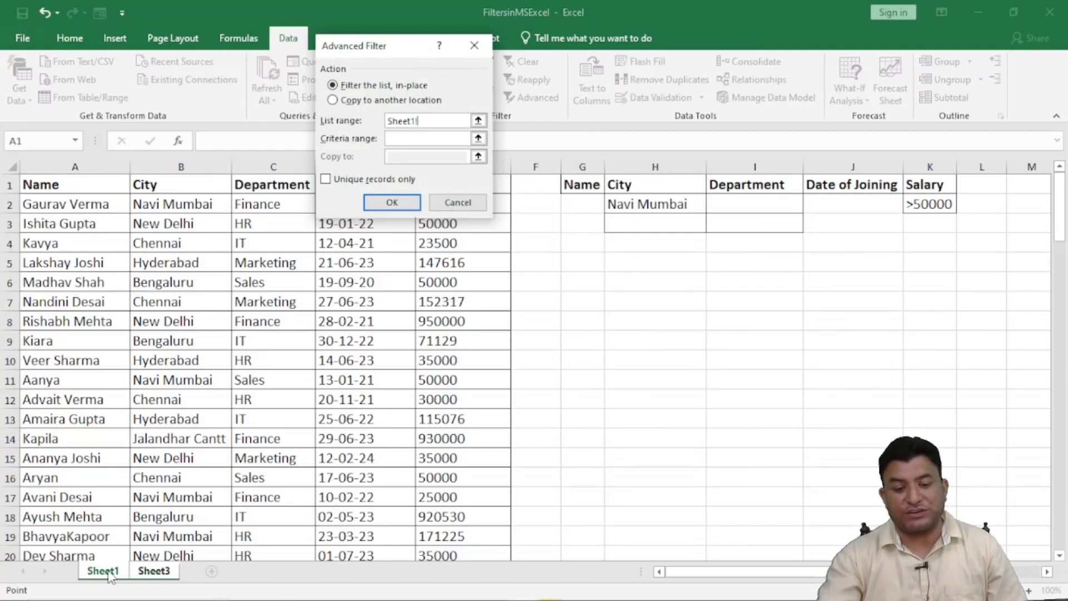
{"action": "left_click_drag", "start_coordinate": [39, 184], "coordinate": [482, 539]}
Set the Advanced Filter's criteria range to G1:K2 on Sheet1
{"action": "left_click", "coordinate": [403, 143]}
{"action": "left_click", "coordinate": [103, 572]}
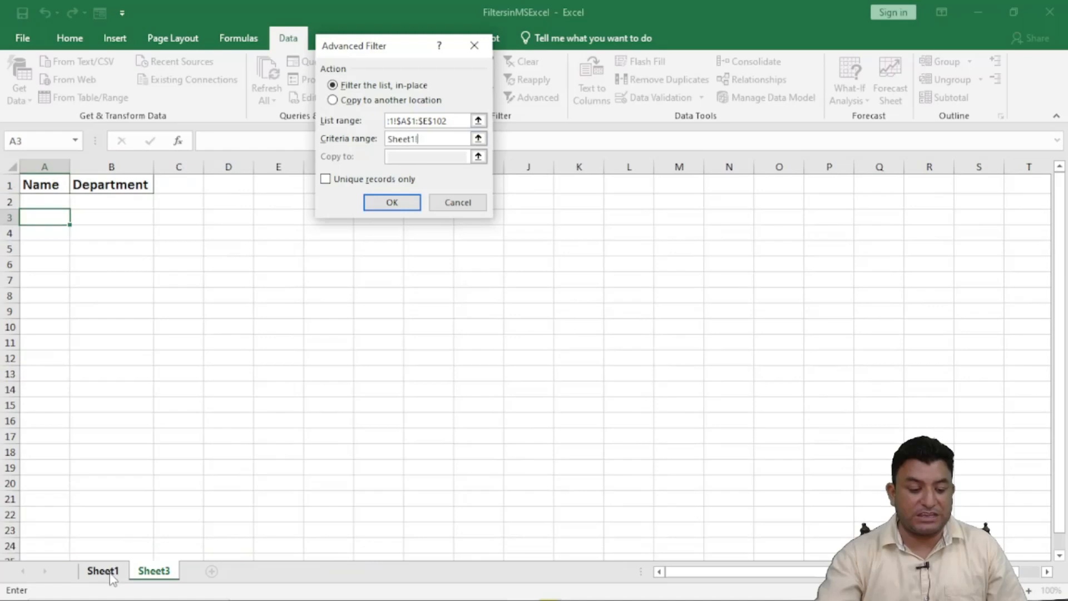
{"action": "scroll", "coordinate": [490, 376], "scroll_direction": "up", "scroll_amount": 20}
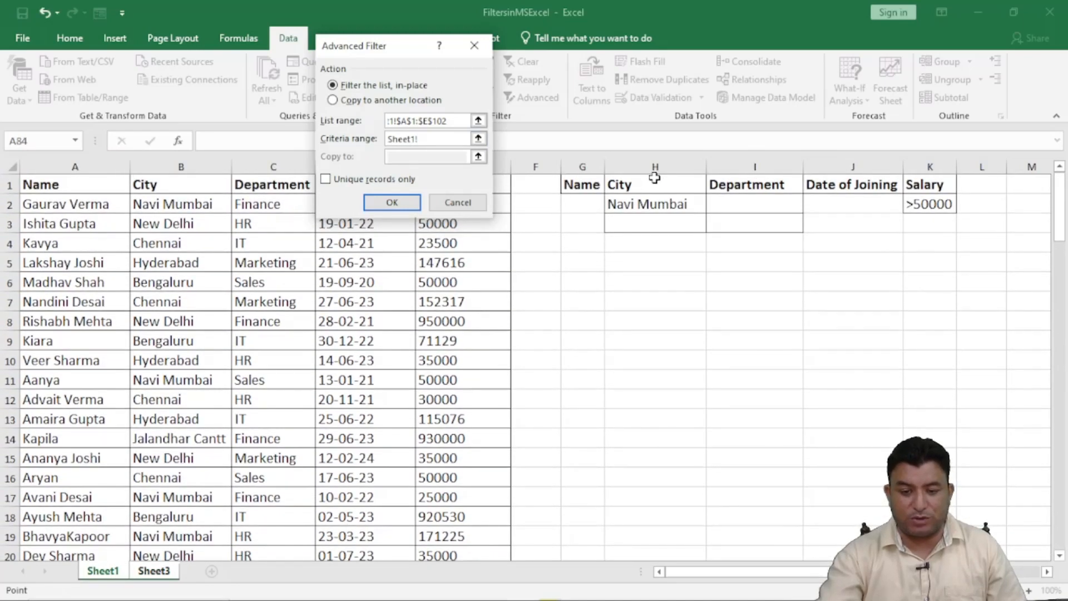
{"action": "left_click_drag", "start_coordinate": [595, 176], "coordinate": [916, 206]}
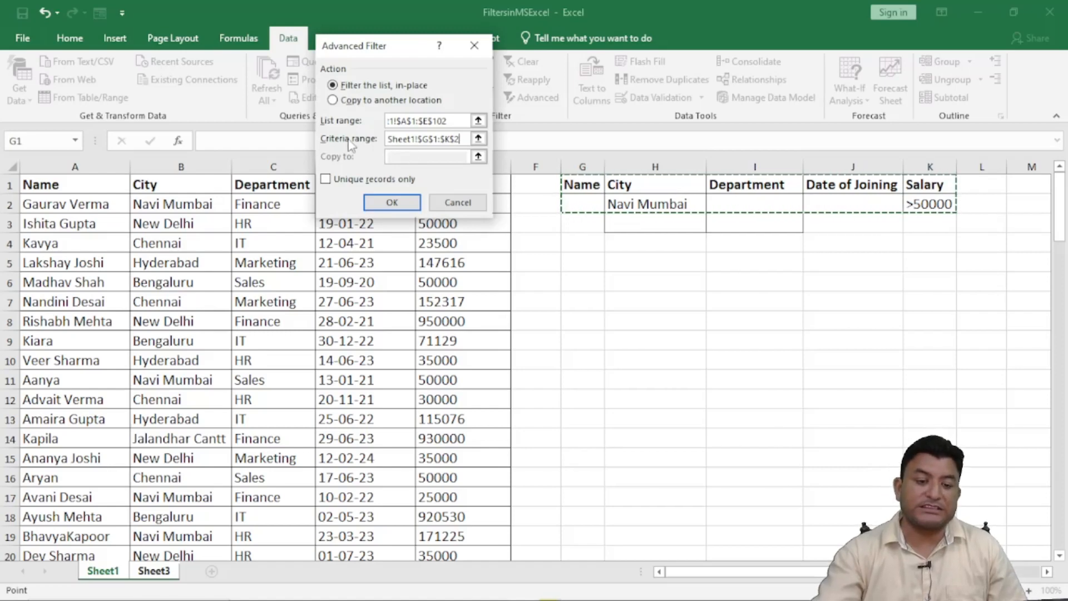
Copy the Advanced Filter results to another location, using the headings in A1:B1 on Sheet3 as the destination, and run the filter
{"action": "left_click", "coordinate": [332, 100]}
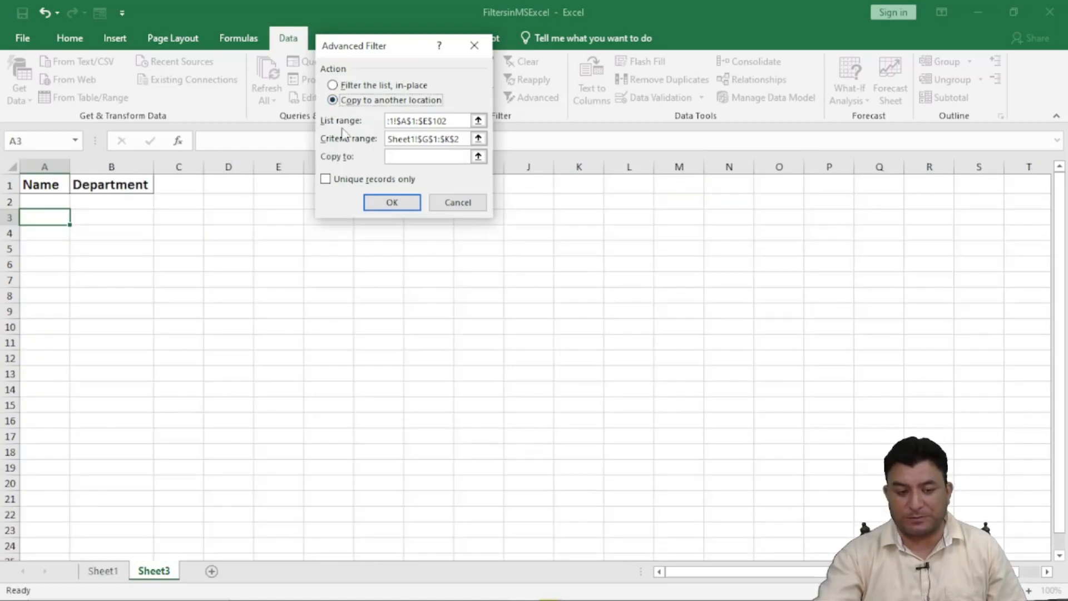
{"action": "left_click", "coordinate": [411, 156]}
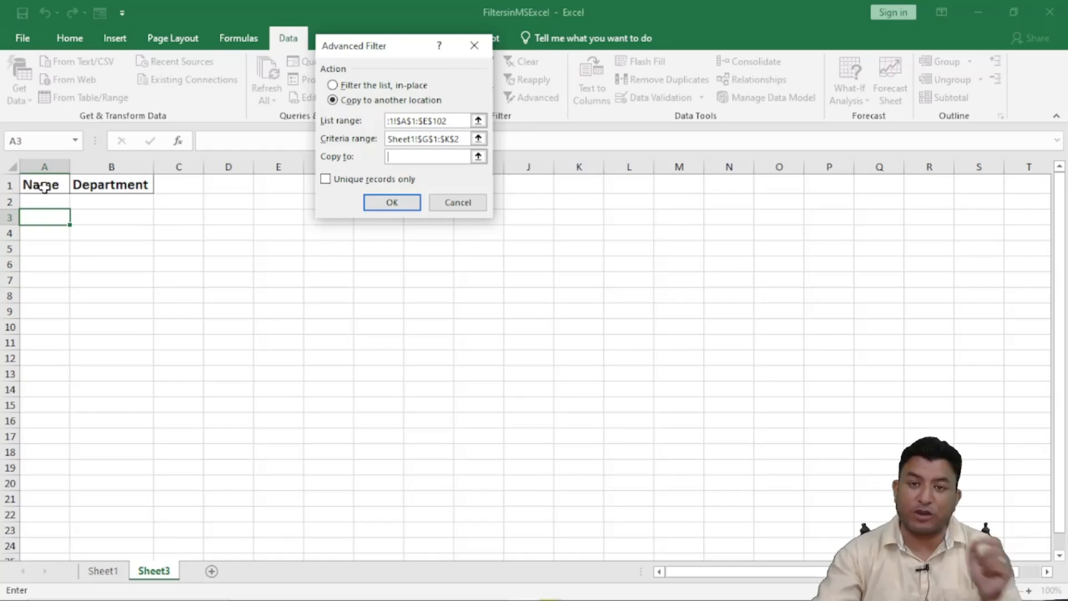
{"action": "left_click_drag", "start_coordinate": [44, 188], "coordinate": [111, 186]}
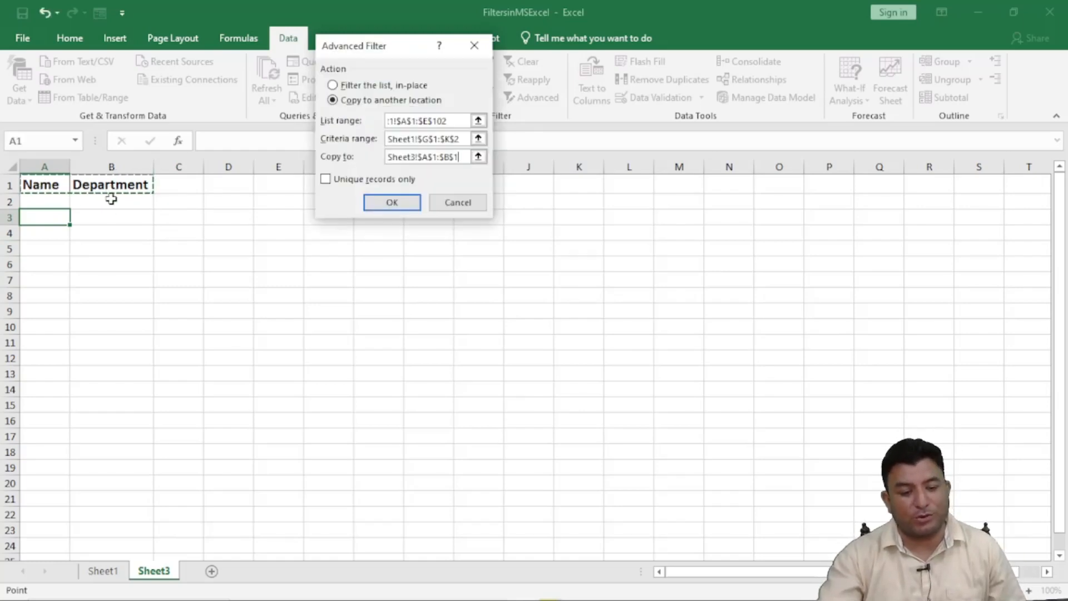
{"action": "left_click", "coordinate": [389, 203]}
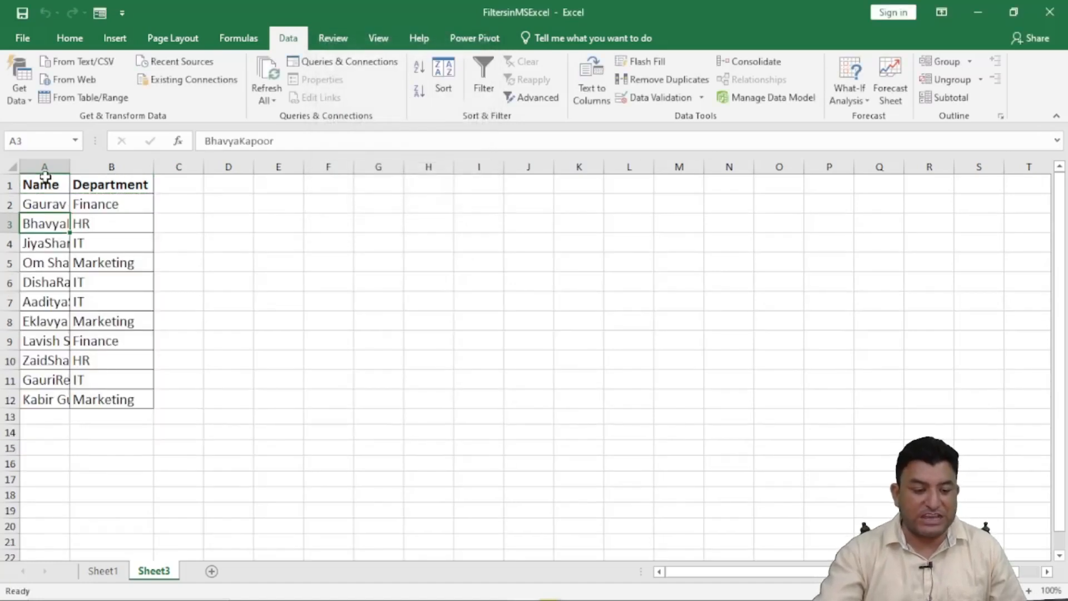
AutoFit column A on Sheet3 to the full width of the extracted names
{"action": "double_click", "coordinate": [66, 169]}
{"action": "left_click", "coordinate": [200, 161]}
{"action": "left_click", "coordinate": [237, 244]}
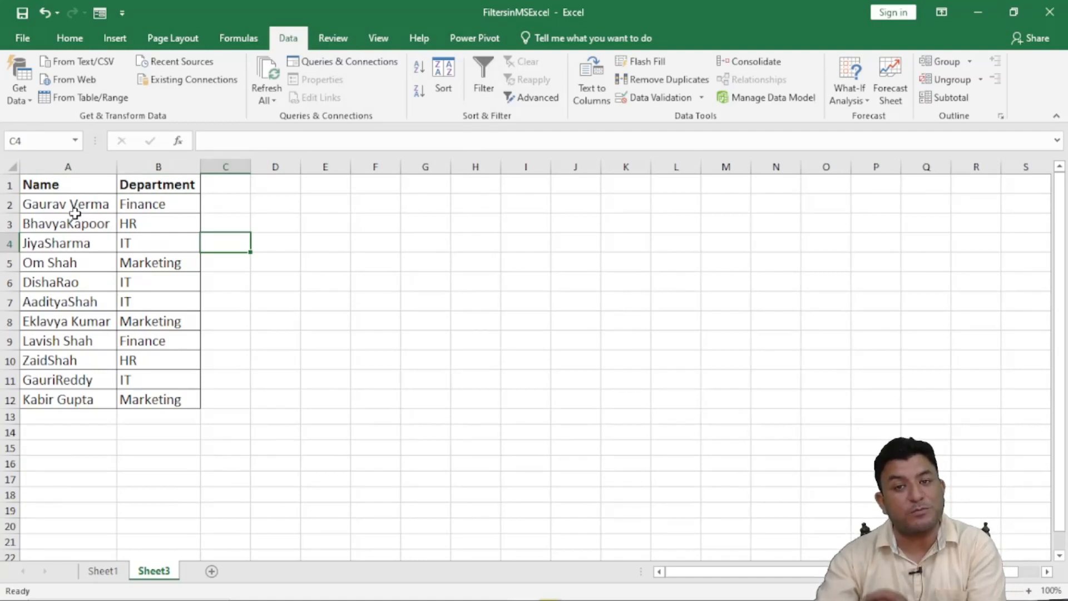
Review the extracted names on Sheet3 against the City and Salary criteria in H2 and K2 on Sheet1
{"action": "left_click", "coordinate": [65, 207]}
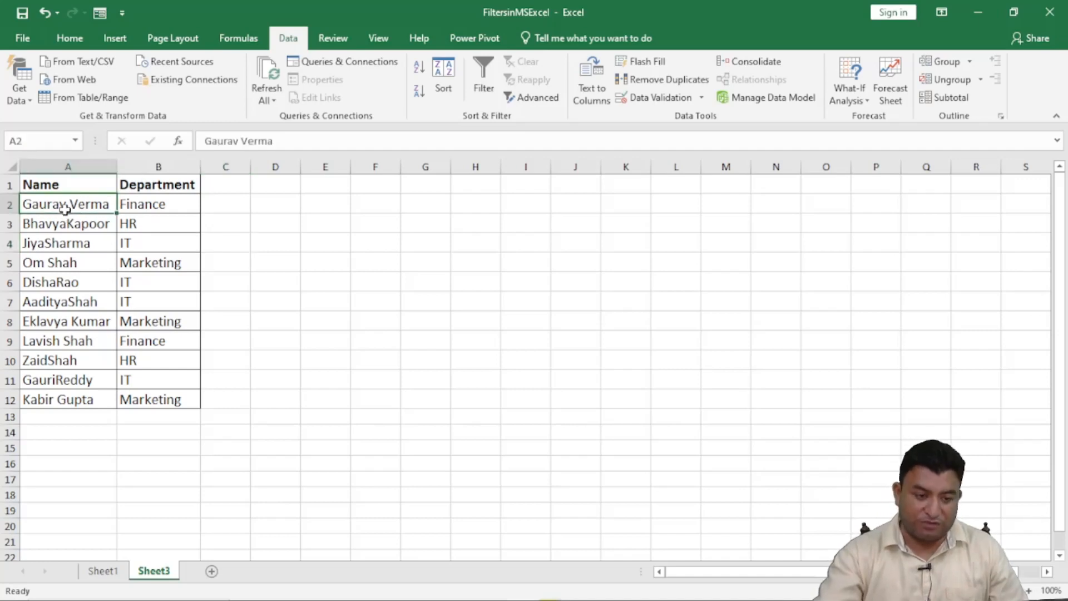
{"action": "left_click", "coordinate": [58, 228]}
{"action": "left_click", "coordinate": [83, 244]}
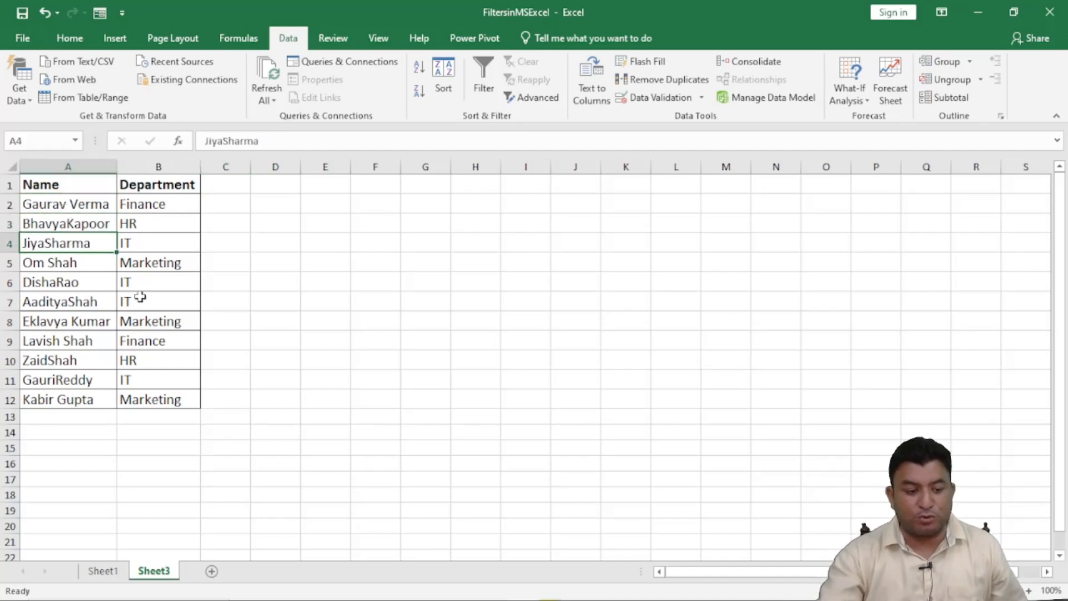
{"action": "left_click", "coordinate": [64, 268]}
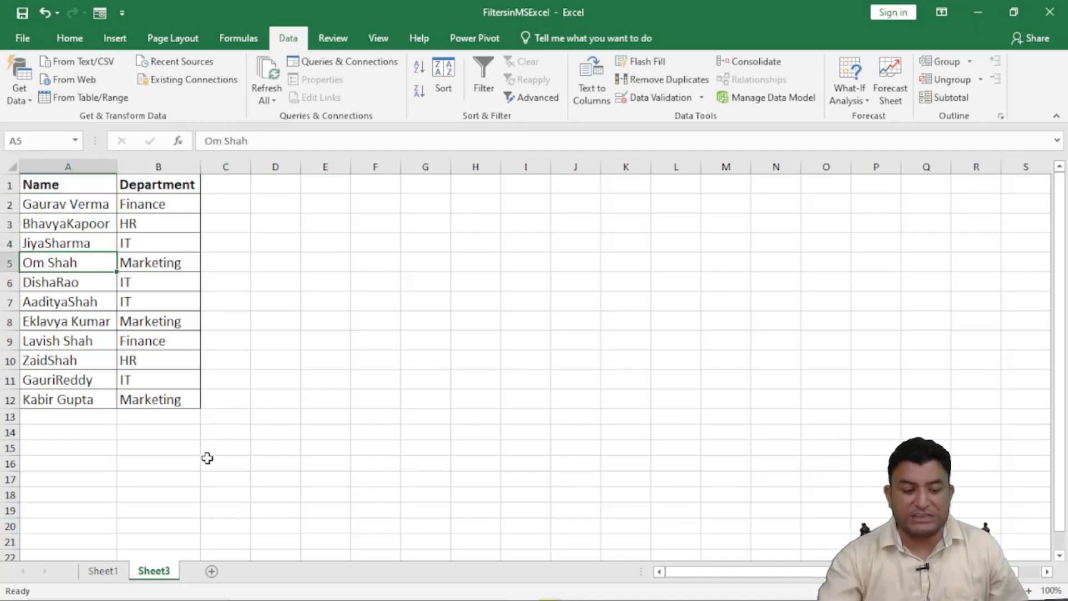
{"action": "left_click", "coordinate": [103, 572]}
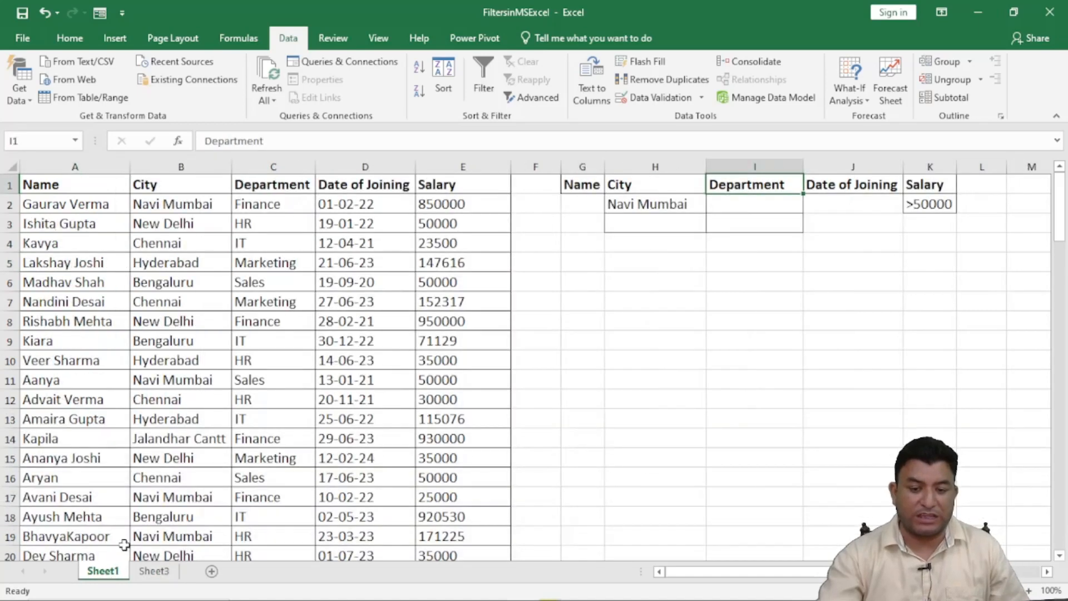
{"action": "left_click", "coordinate": [636, 205]}
{"action": "left_click", "coordinate": [942, 203]}
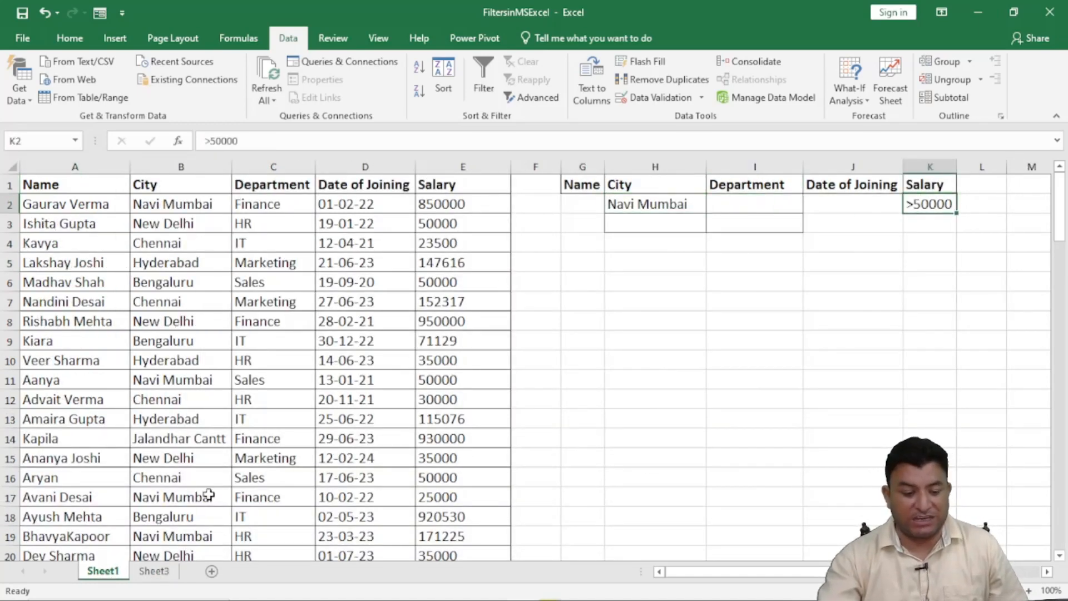
{"action": "left_click", "coordinate": [150, 574]}
{"action": "left_click", "coordinate": [101, 572]}
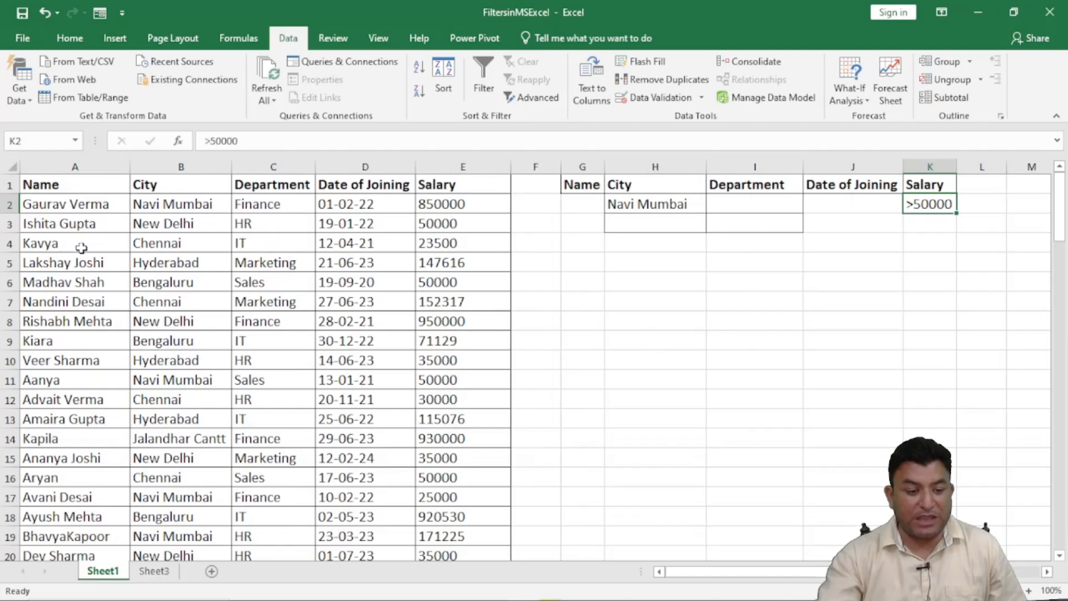
Compare the source table headings in A1:E1 on Sheet1 with the Name and Department headings extracted on Sheet3
{"action": "left_click", "coordinate": [69, 184]}
{"action": "left_click", "coordinate": [149, 184]}
{"action": "left_click", "coordinate": [249, 185]}
{"action": "left_click", "coordinate": [334, 186]}
{"action": "left_click", "coordinate": [446, 185]}
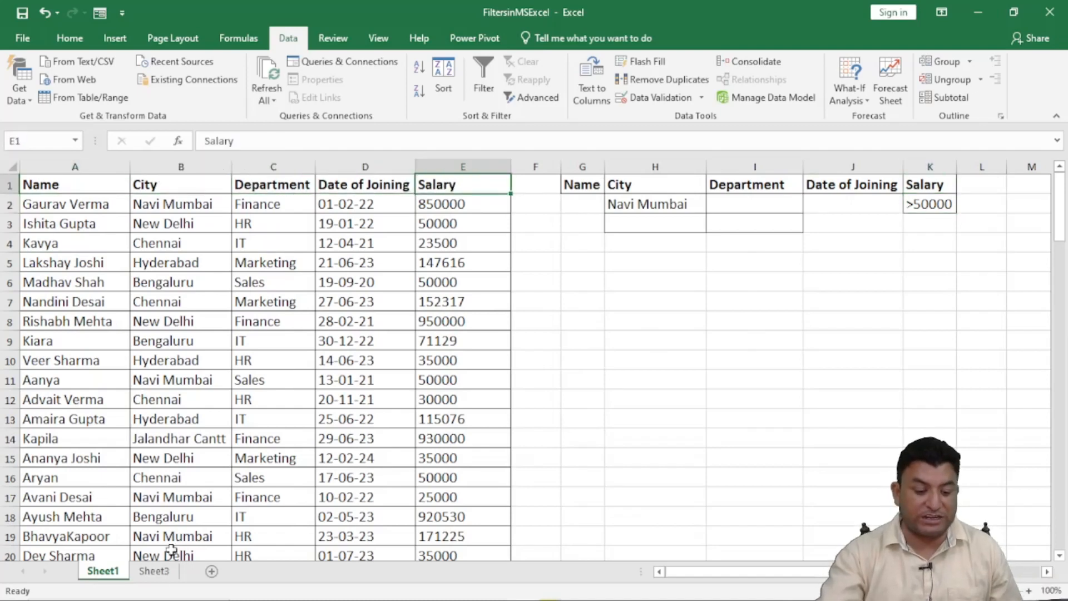
{"action": "left_click", "coordinate": [158, 573]}
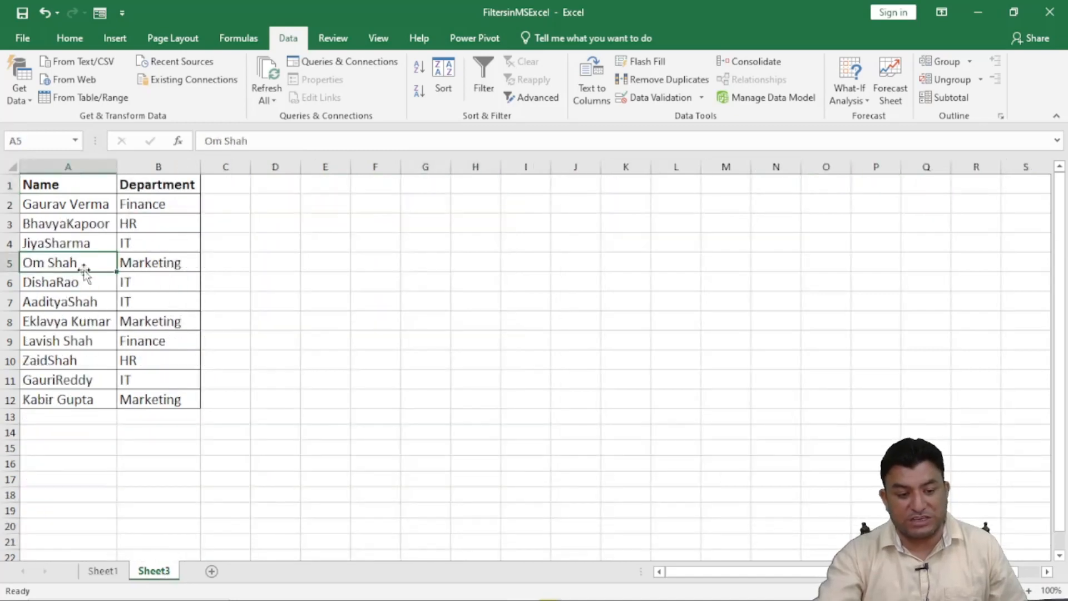
{"action": "left_click", "coordinate": [52, 189]}
{"action": "left_click", "coordinate": [148, 185]}
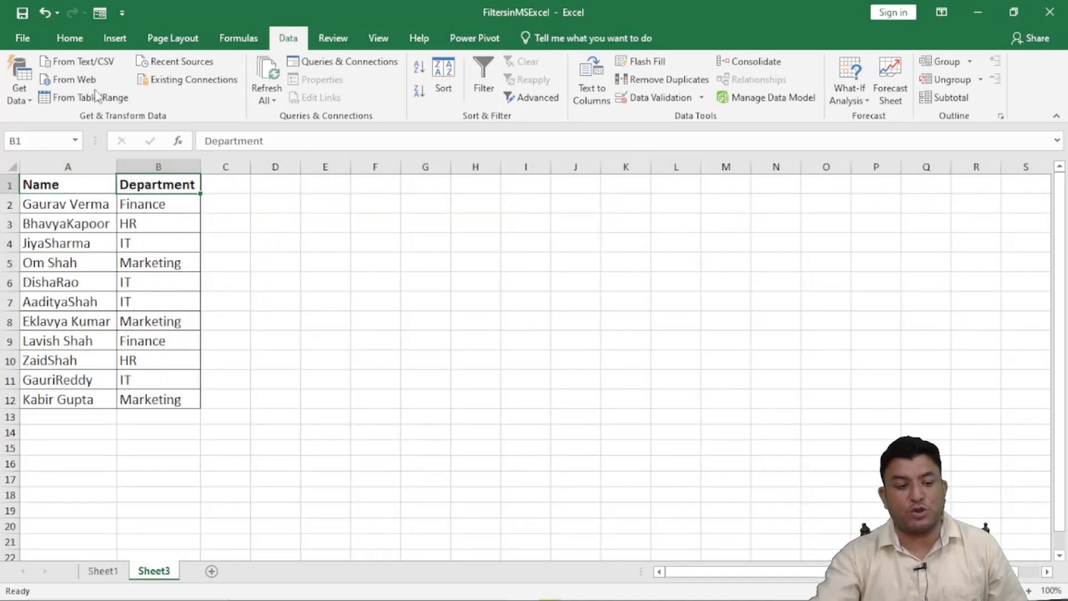
{"action": "left_click", "coordinate": [70, 37]}
{"action": "left_click", "coordinate": [367, 358]}
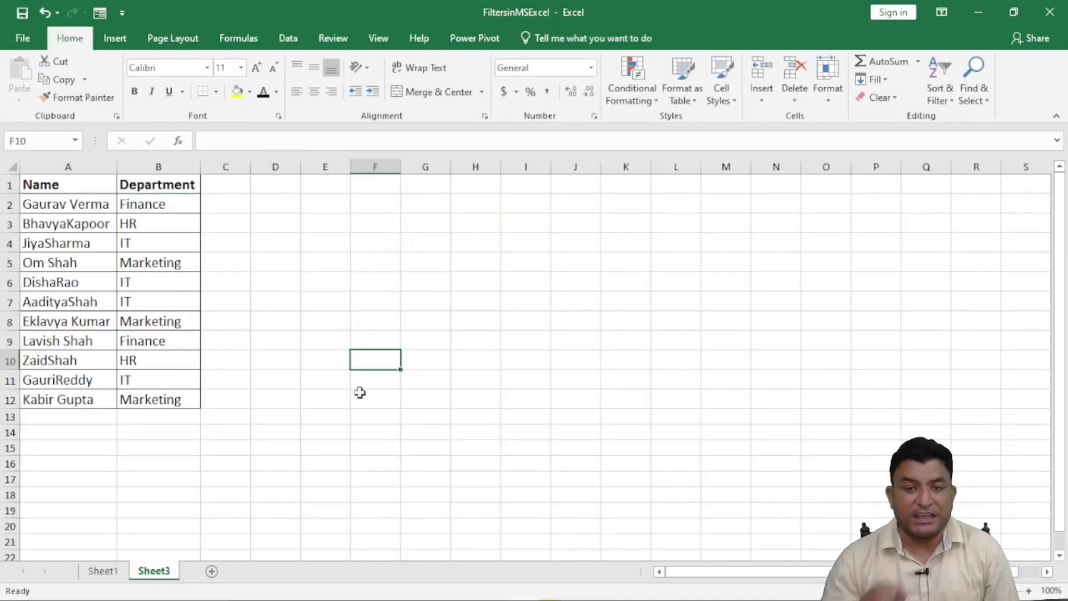